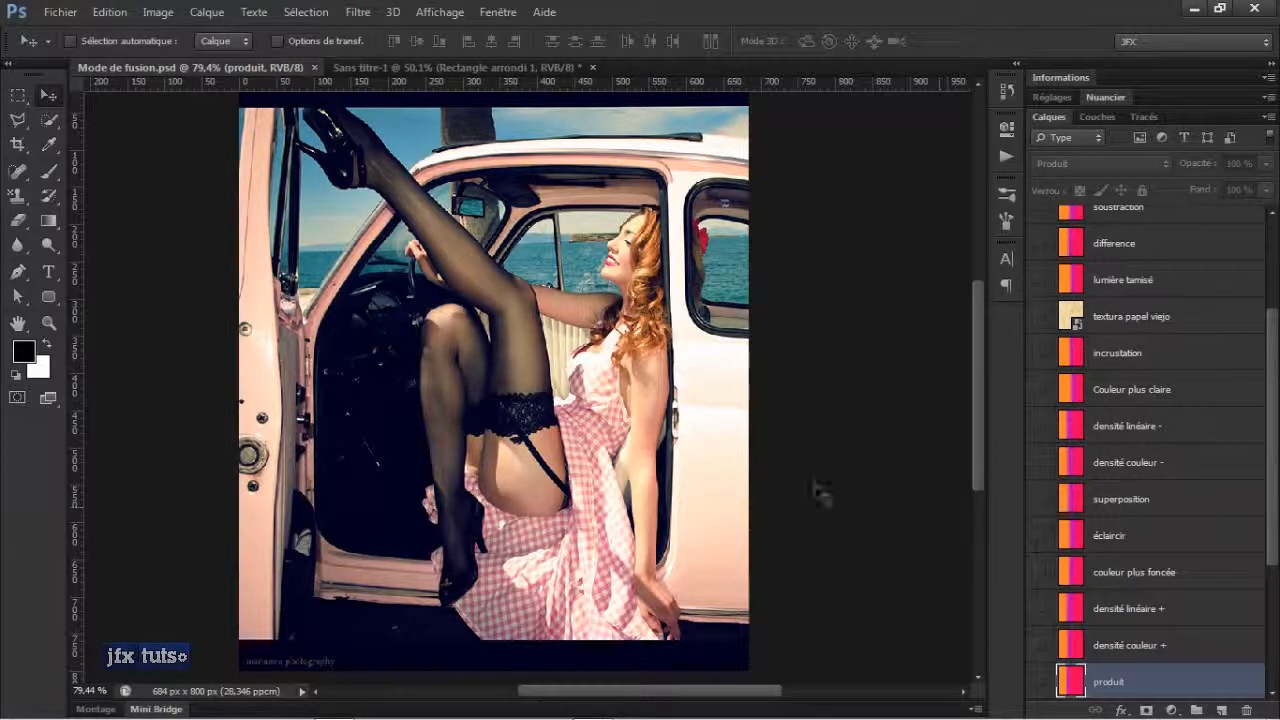
pyautogui.scroll(1, 614, 452)
pyautogui.scroll(-1, 614, 452)
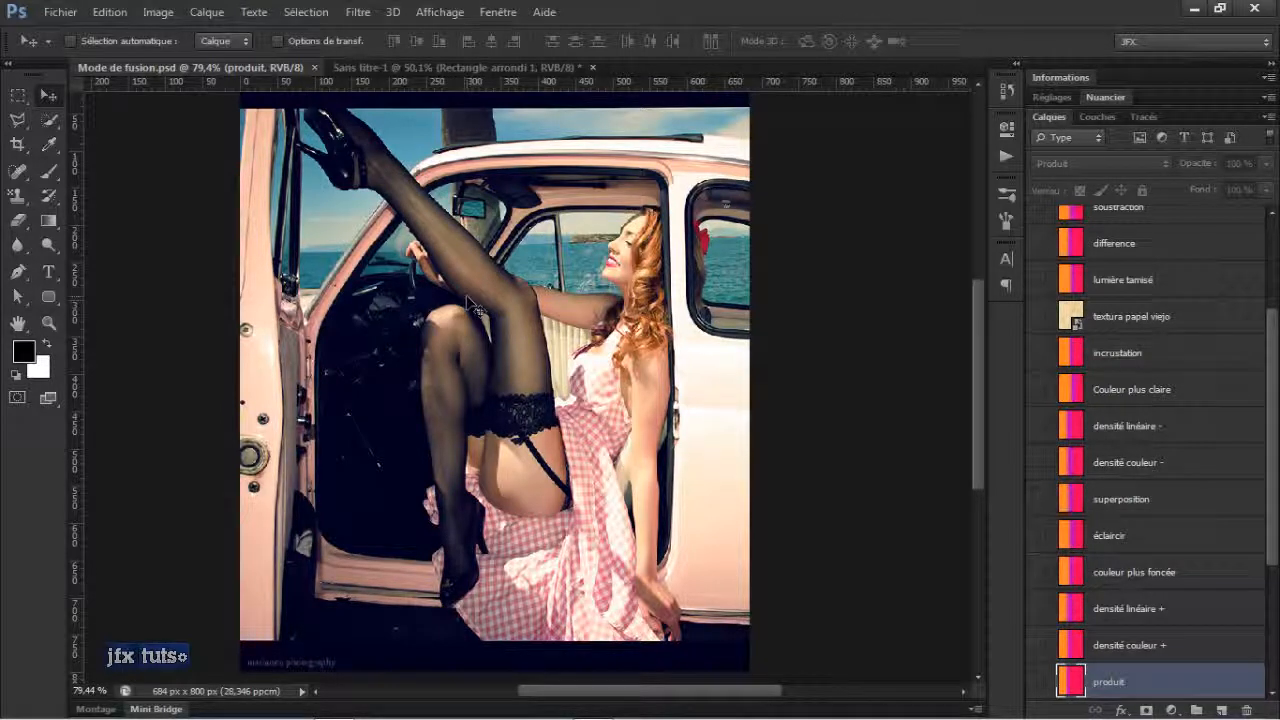
pyautogui.scroll(-2, 724, 320)
pyautogui.scroll(2, 724, 322)
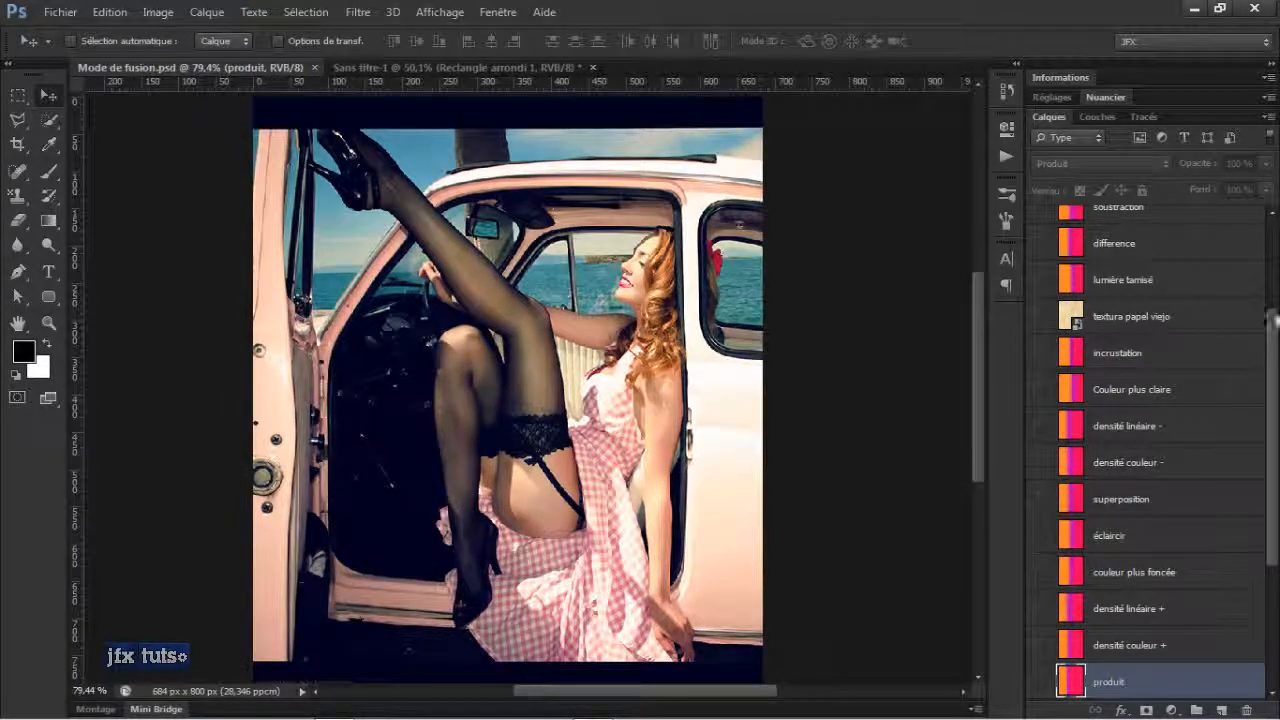
# - Unlock the Arrière-plan layer at the base of the layer stack so it becomes a regular layer
pyautogui.moveTo(1271, 322); pyautogui.dragTo(1270, 228)
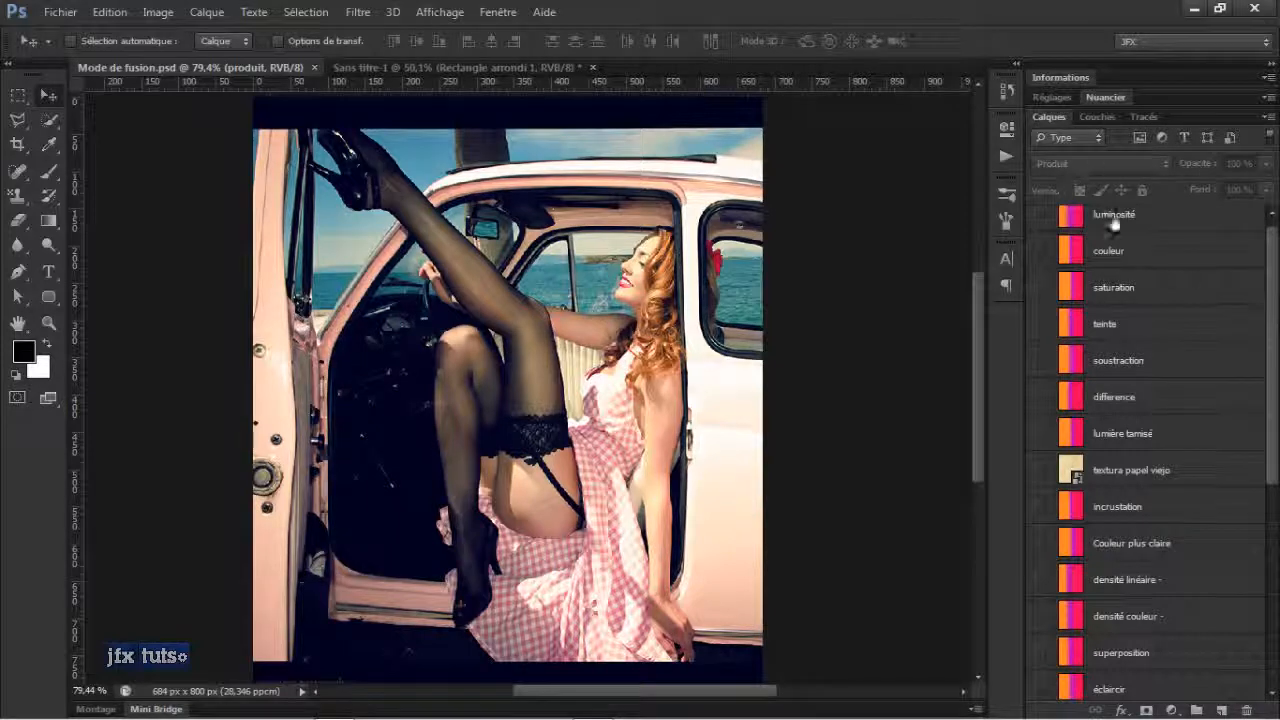
pyautogui.moveTo(1270, 350); pyautogui.dragTo(1266, 573)
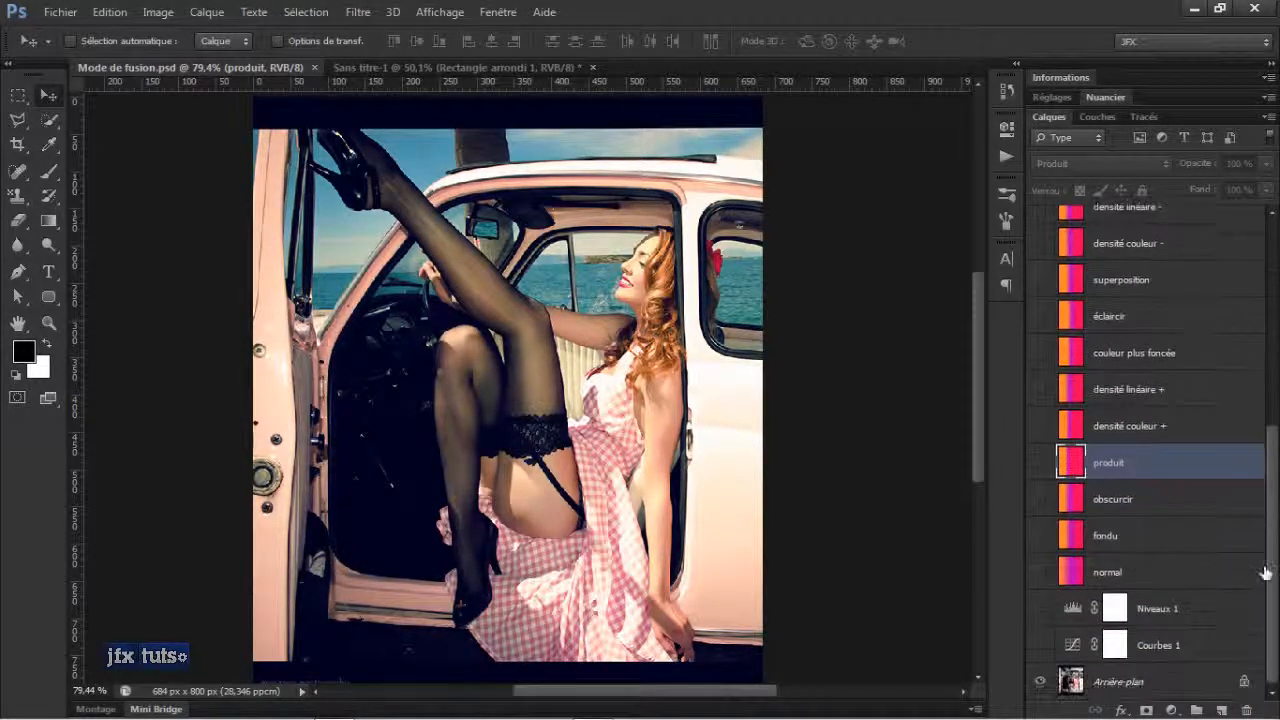
pyautogui.click(1176, 680)
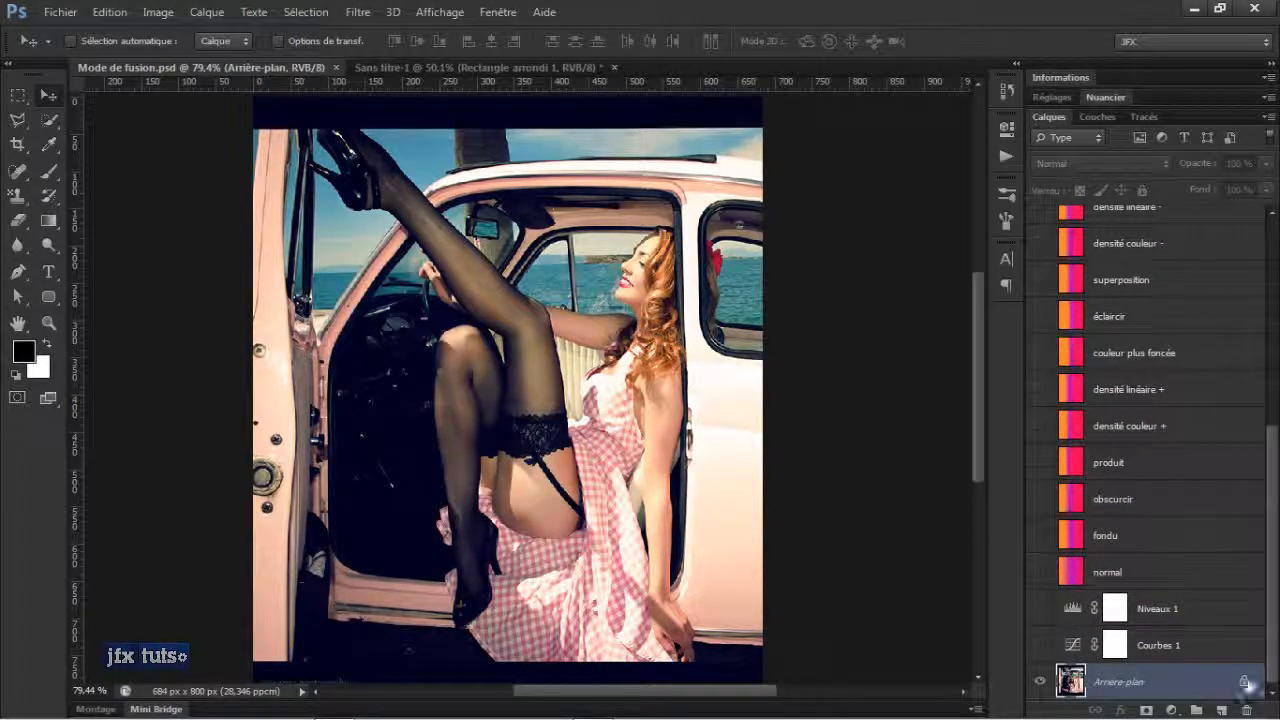
pyautogui.click(1244, 681)
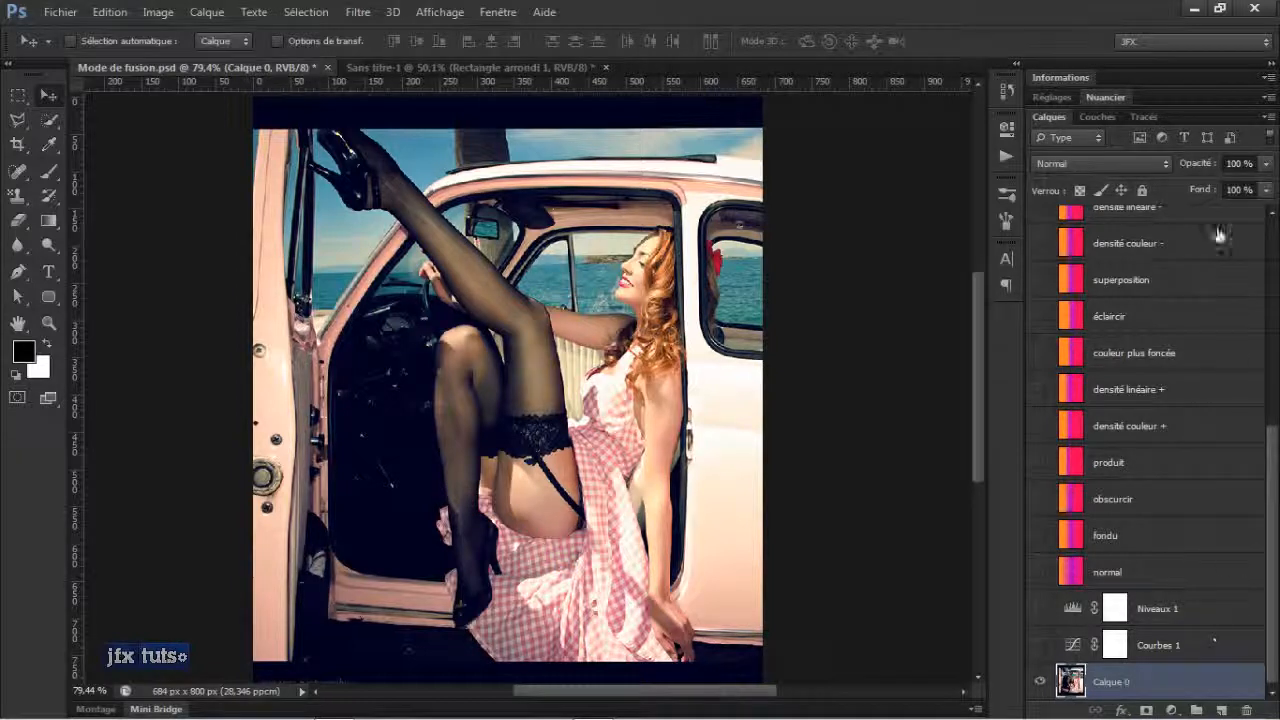
# - Examine the blending modes offered for the Calque 0 layer and in the Brush and Gradient tool options
pyautogui.click(1105, 163)
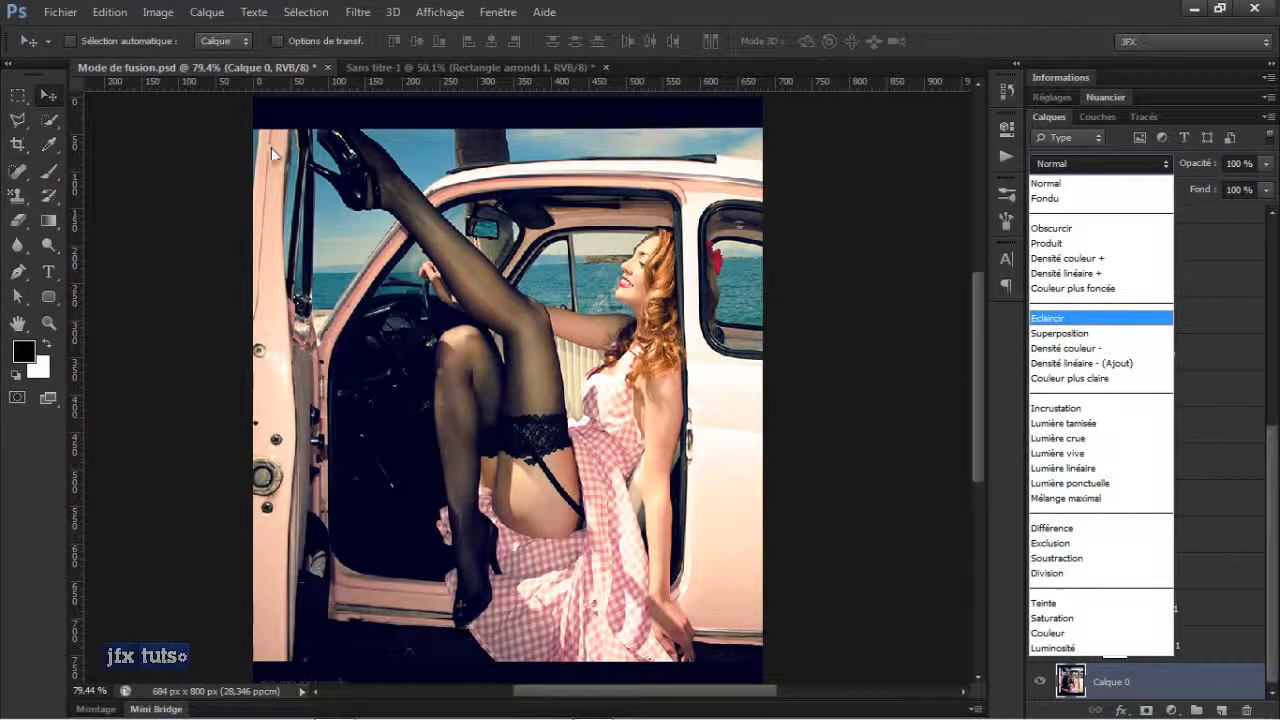
pyautogui.click(376, 172)
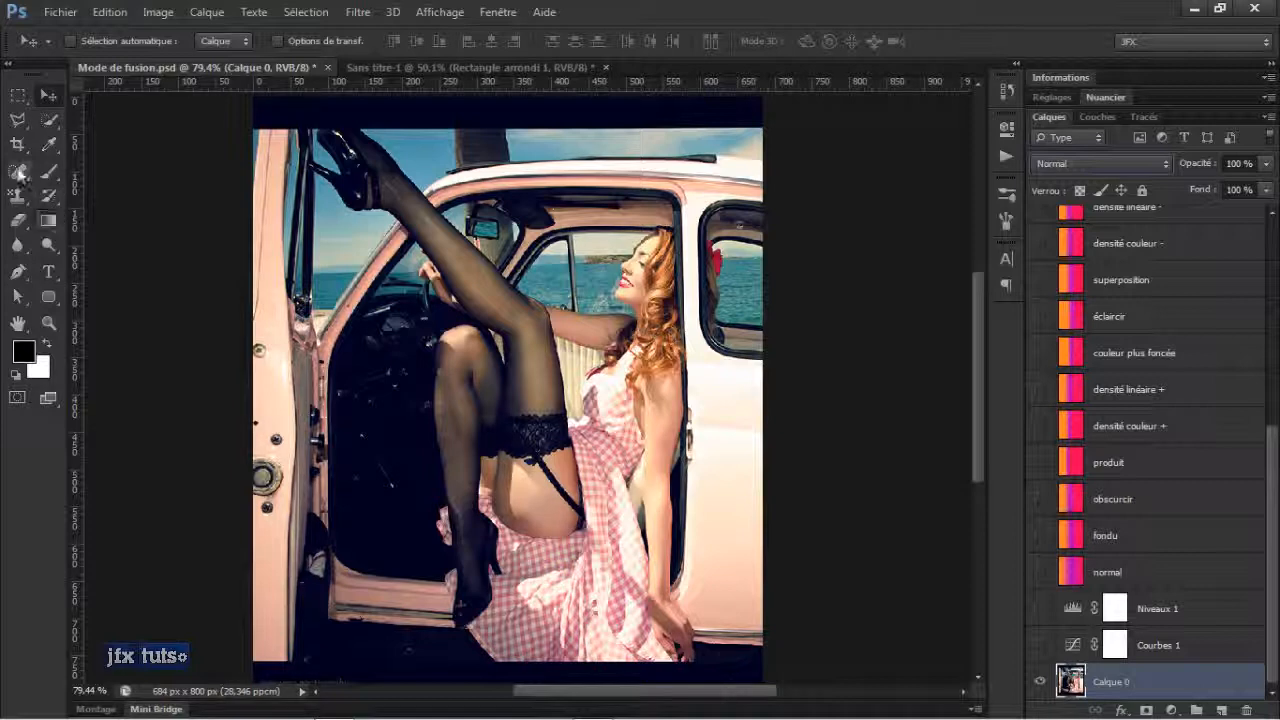
pyautogui.click(51, 177)
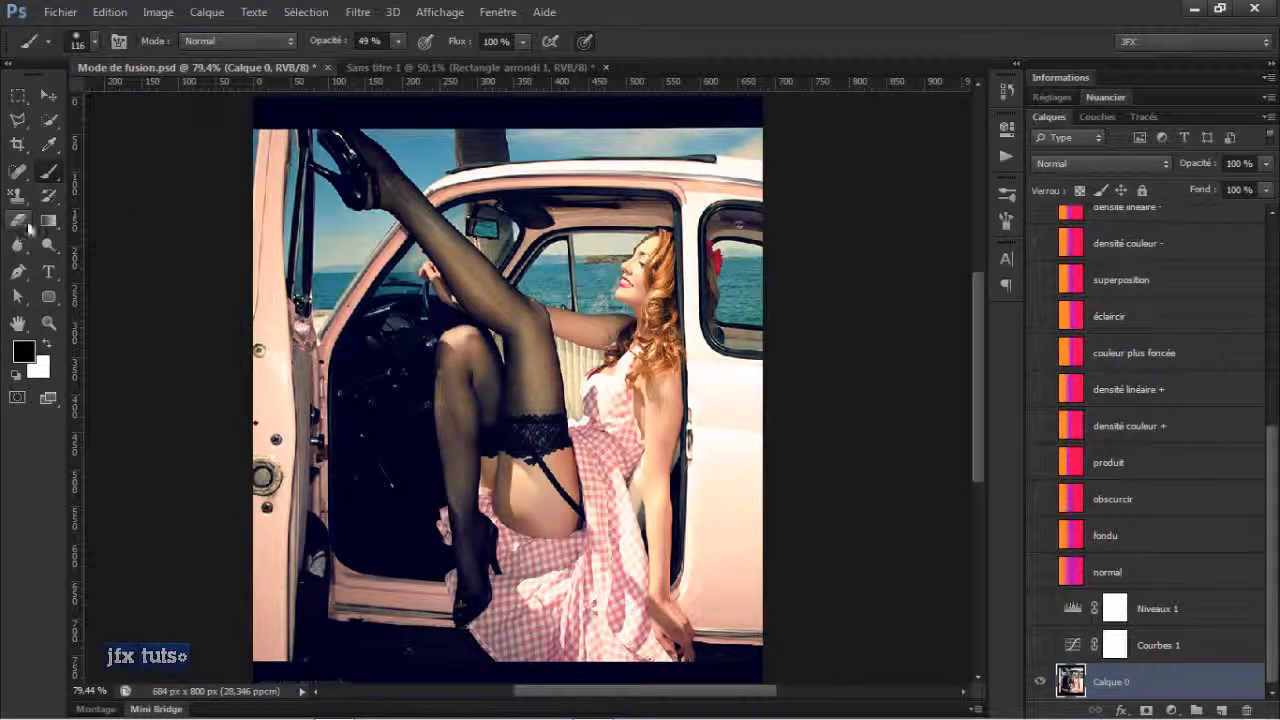
pyautogui.click(50, 222)
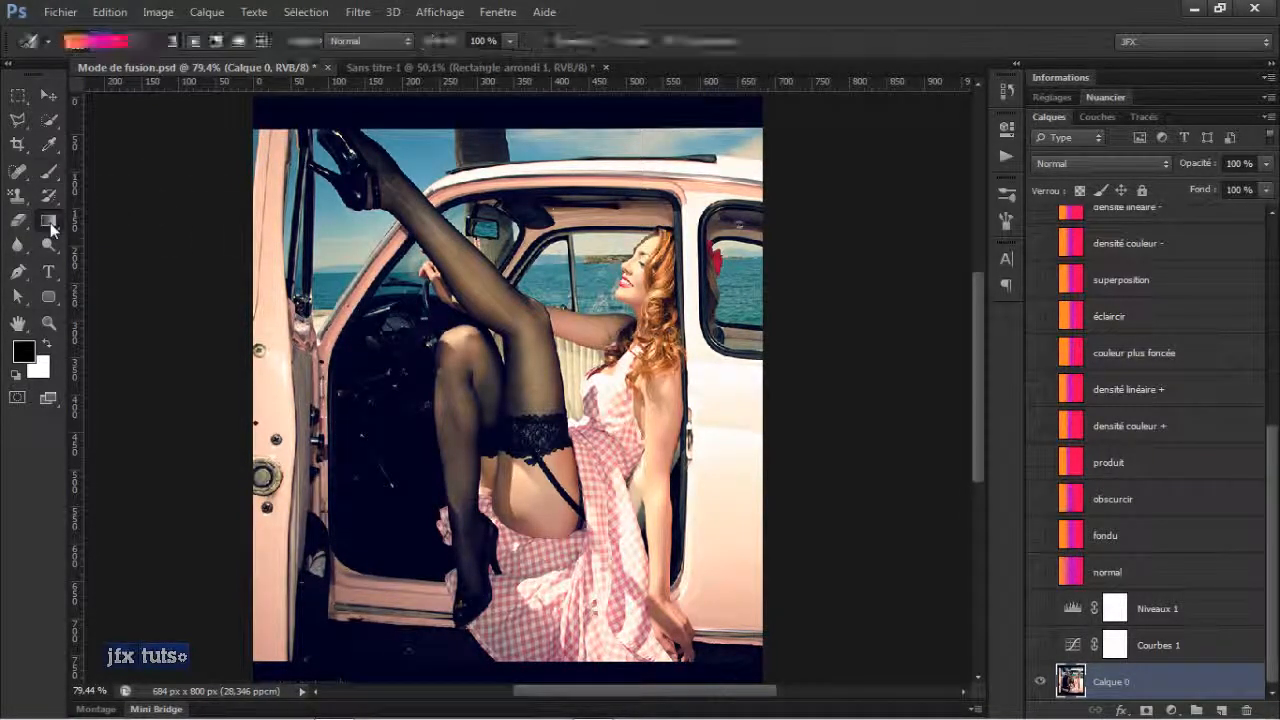
pyautogui.click(368, 41)
pyautogui.click(49, 100)
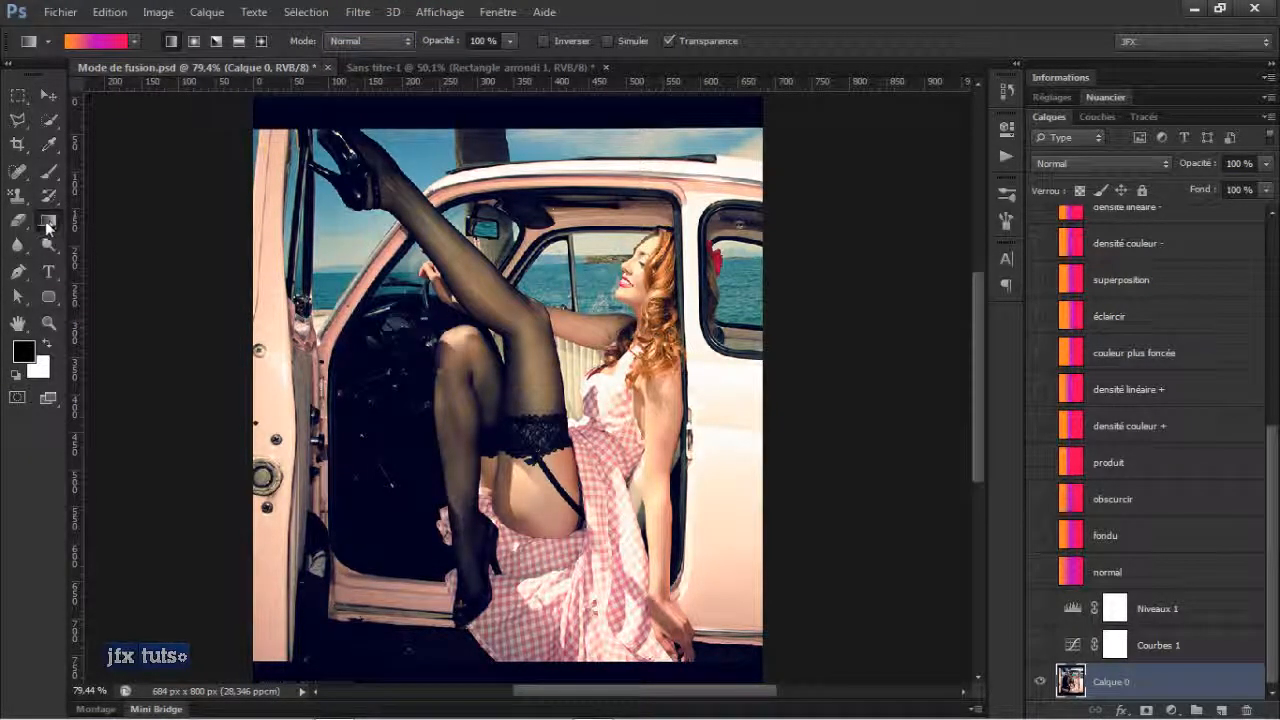
pyautogui.click(55, 99)
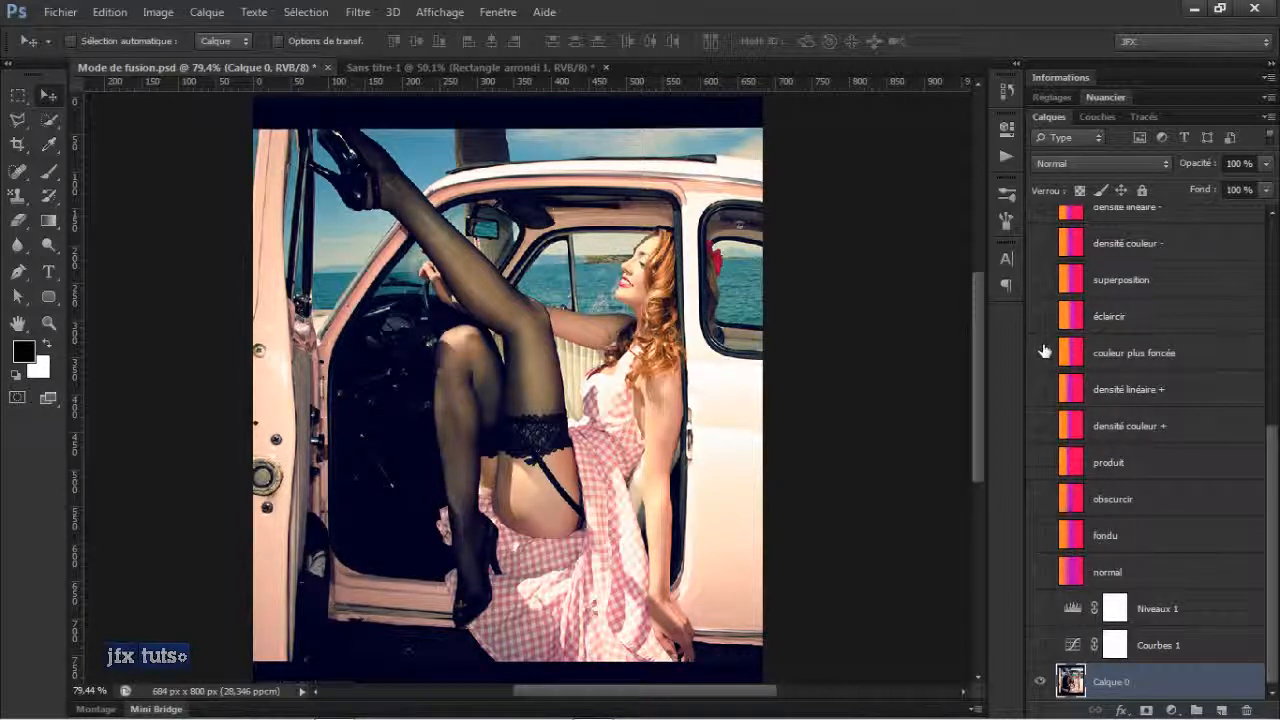
pyautogui.click(1090, 163)
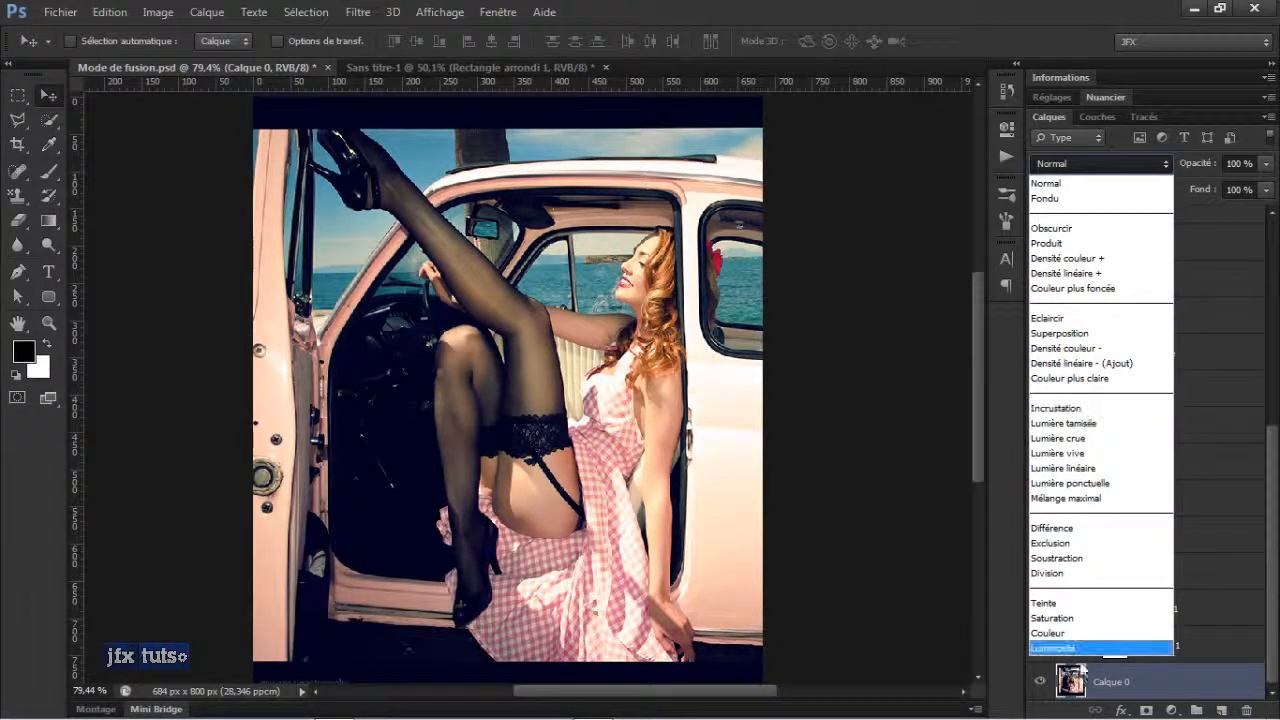
pyautogui.click(1205, 190)
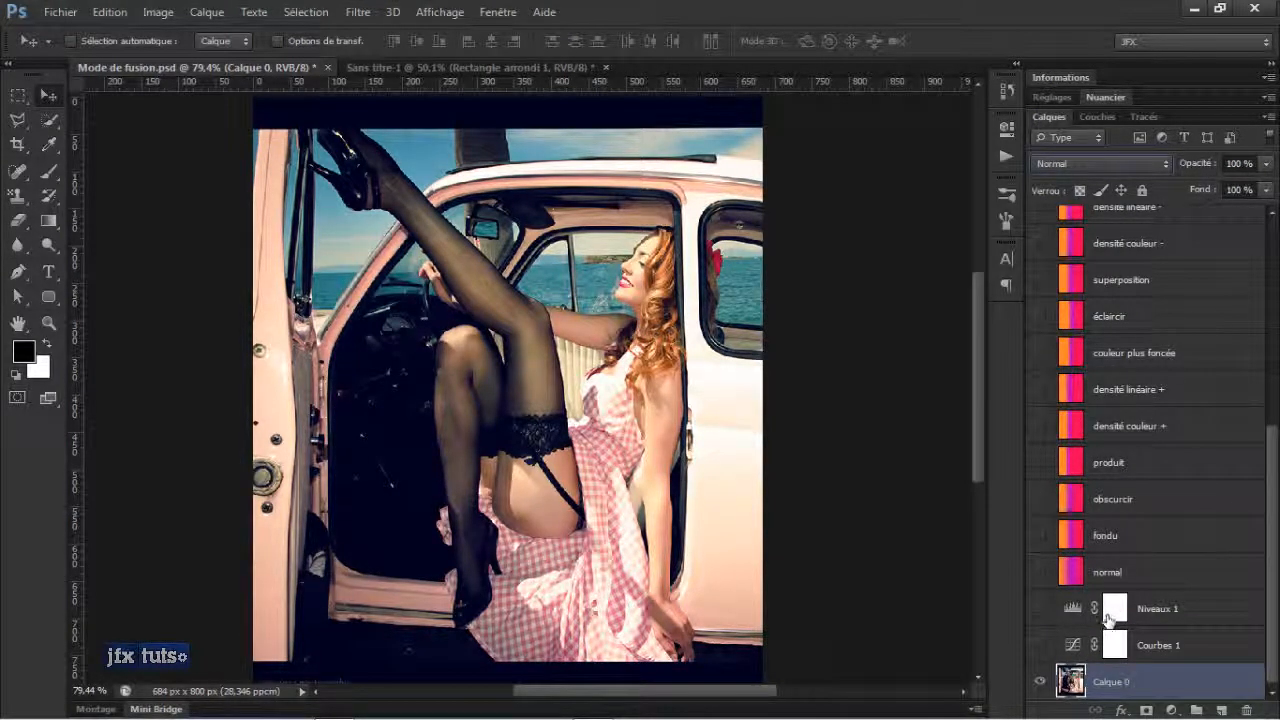
# - Select the normal gradient layer and make it visible over the photo
pyautogui.click(1123, 572)
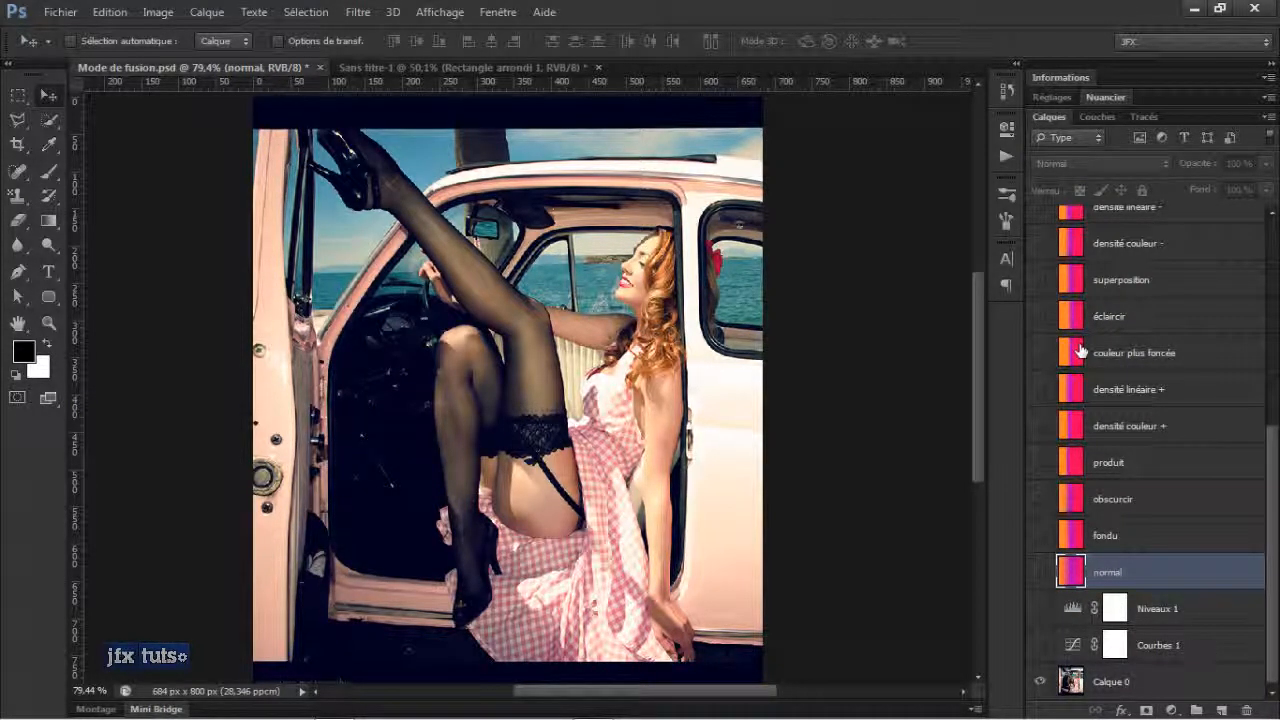
pyautogui.moveTo(1271, 434); pyautogui.dragTo(1271, 460)
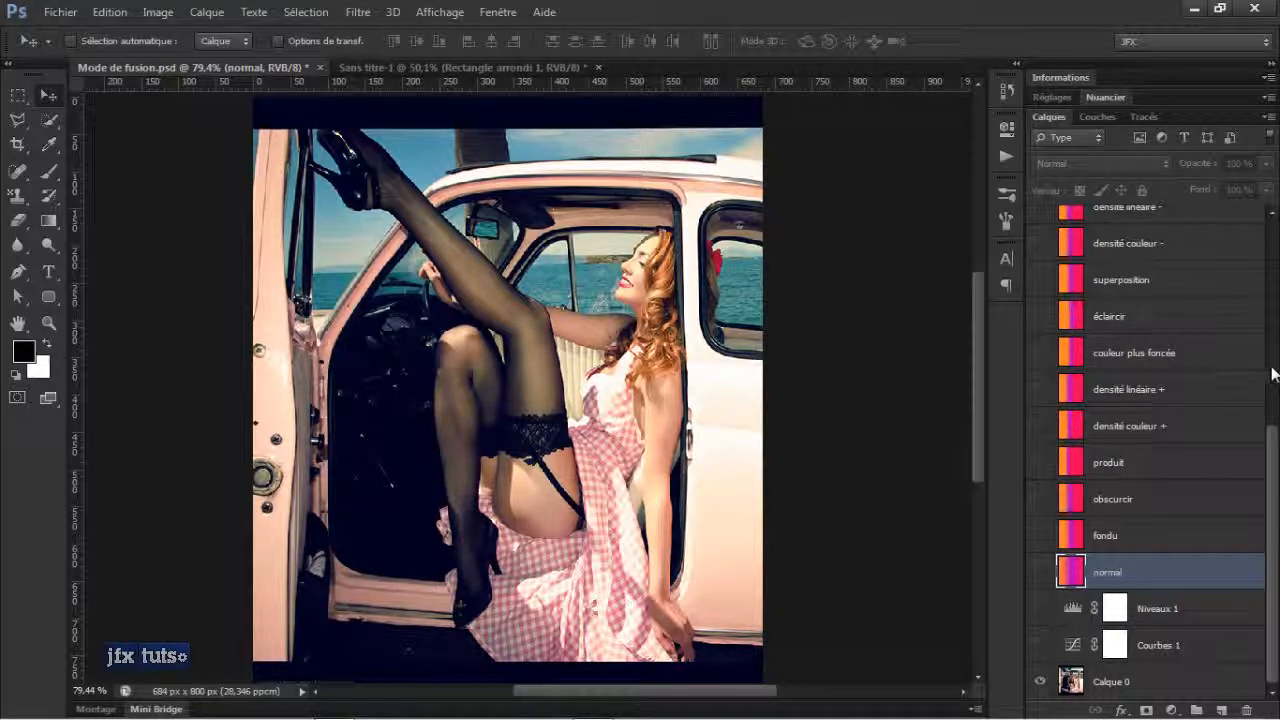
pyautogui.click(1039, 576)
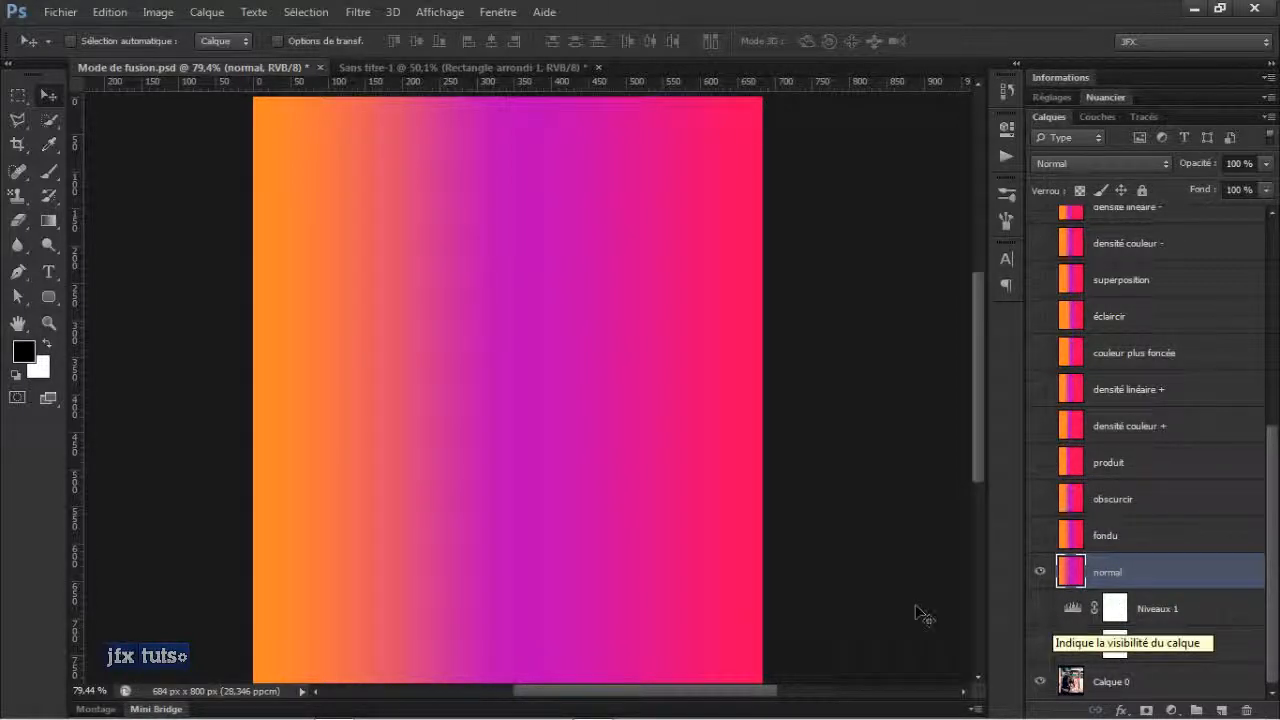
# - Show the fondu layer in place of the normal layer and lower its opacity to 12 %
pyautogui.click(1096, 536)
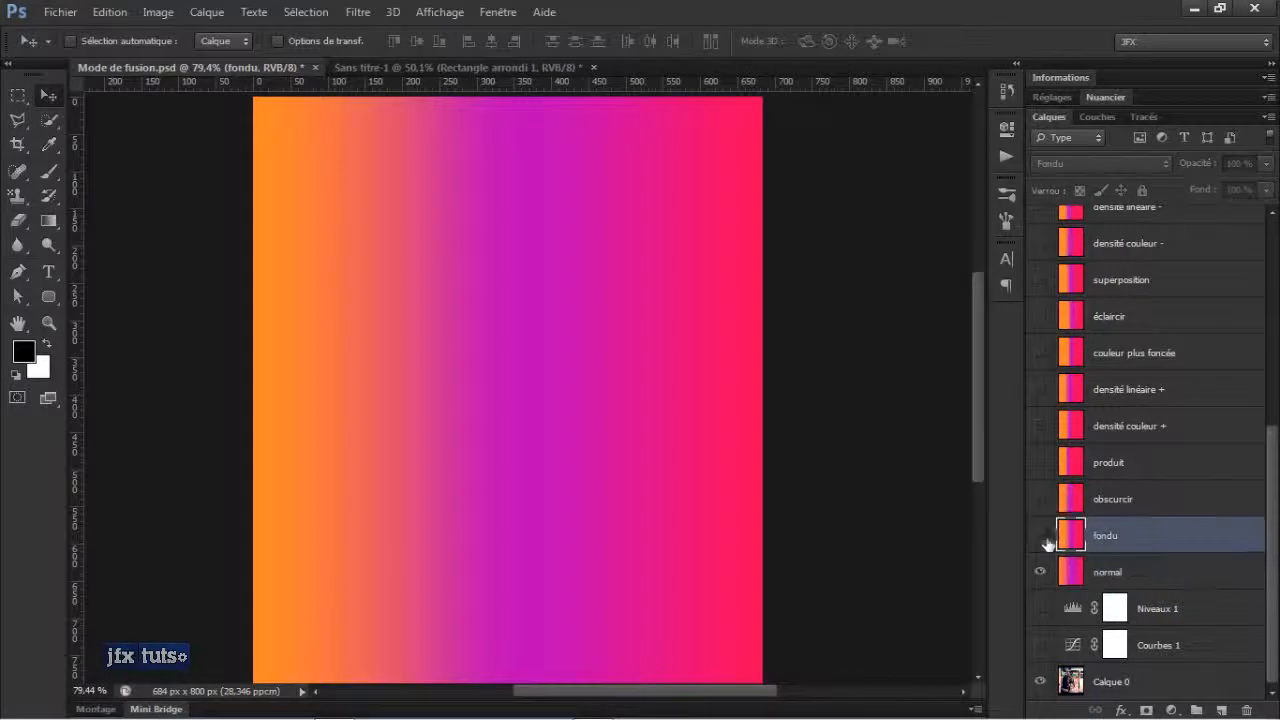
pyautogui.click(1045, 540)
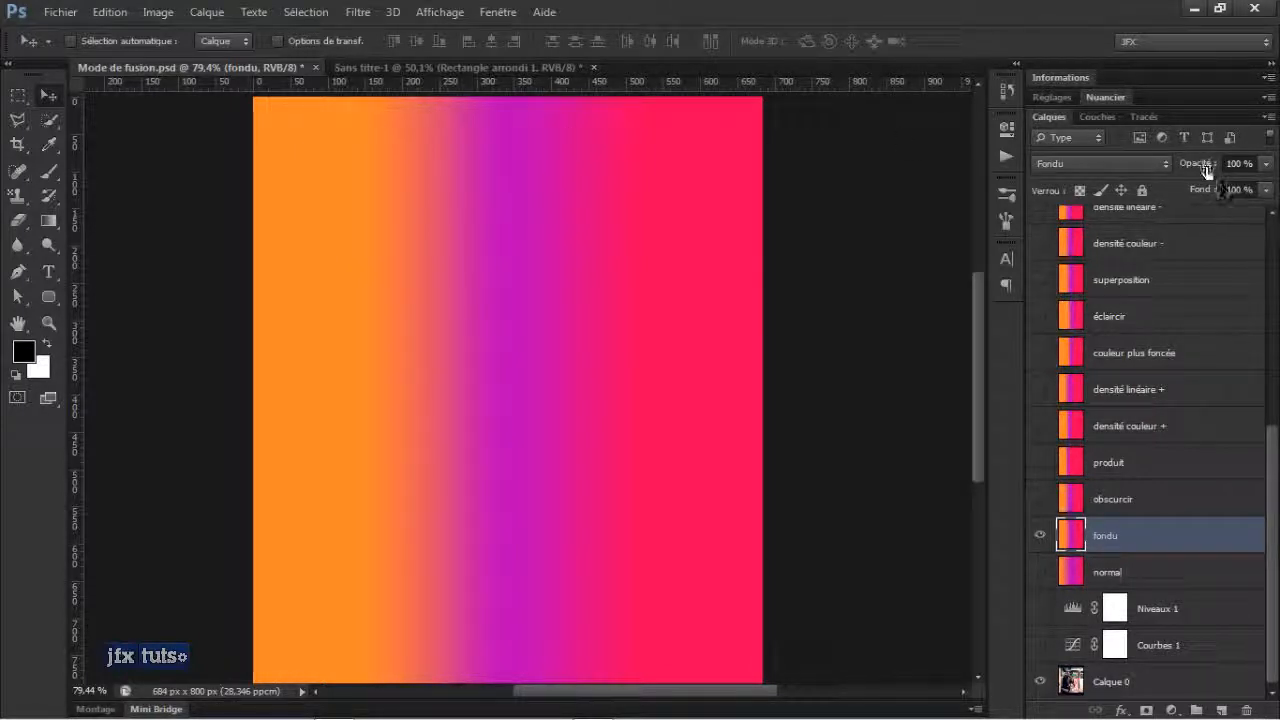
pyautogui.moveTo(1207, 170); pyautogui.dragTo(1122, 176)
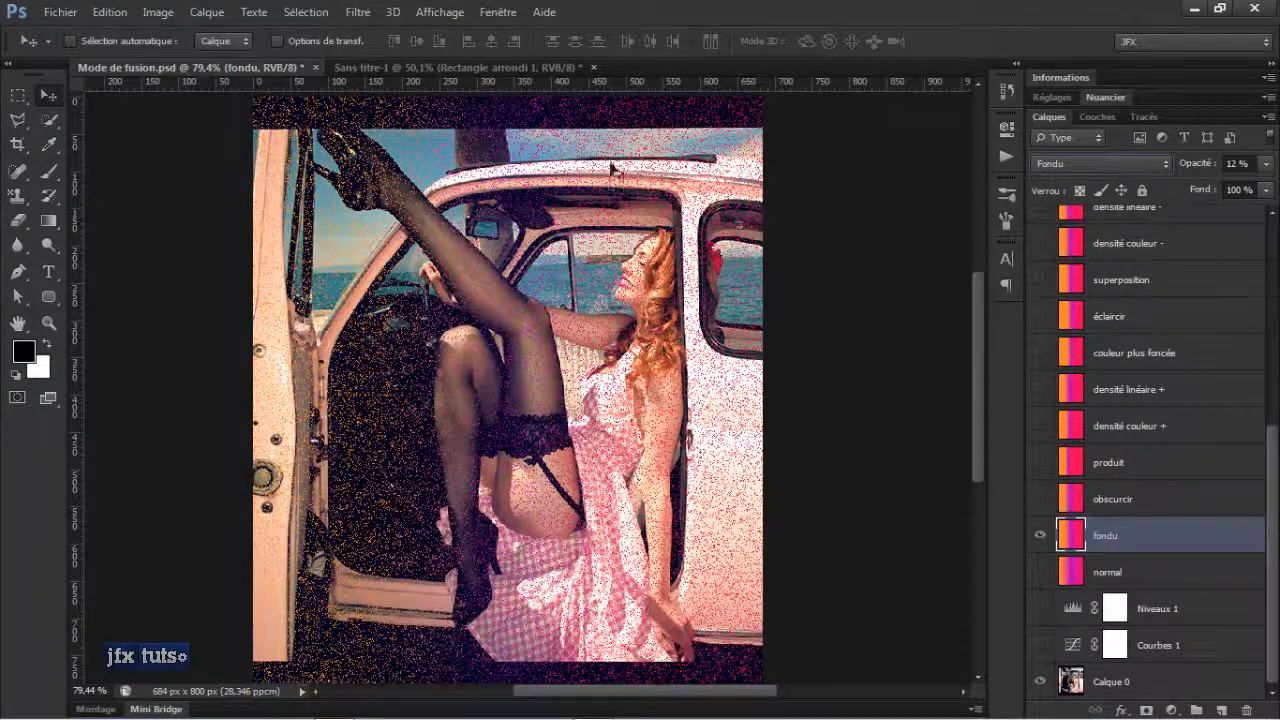
# - Set the fondu layer's opacity to 98 %
pyautogui.click(1236, 164)
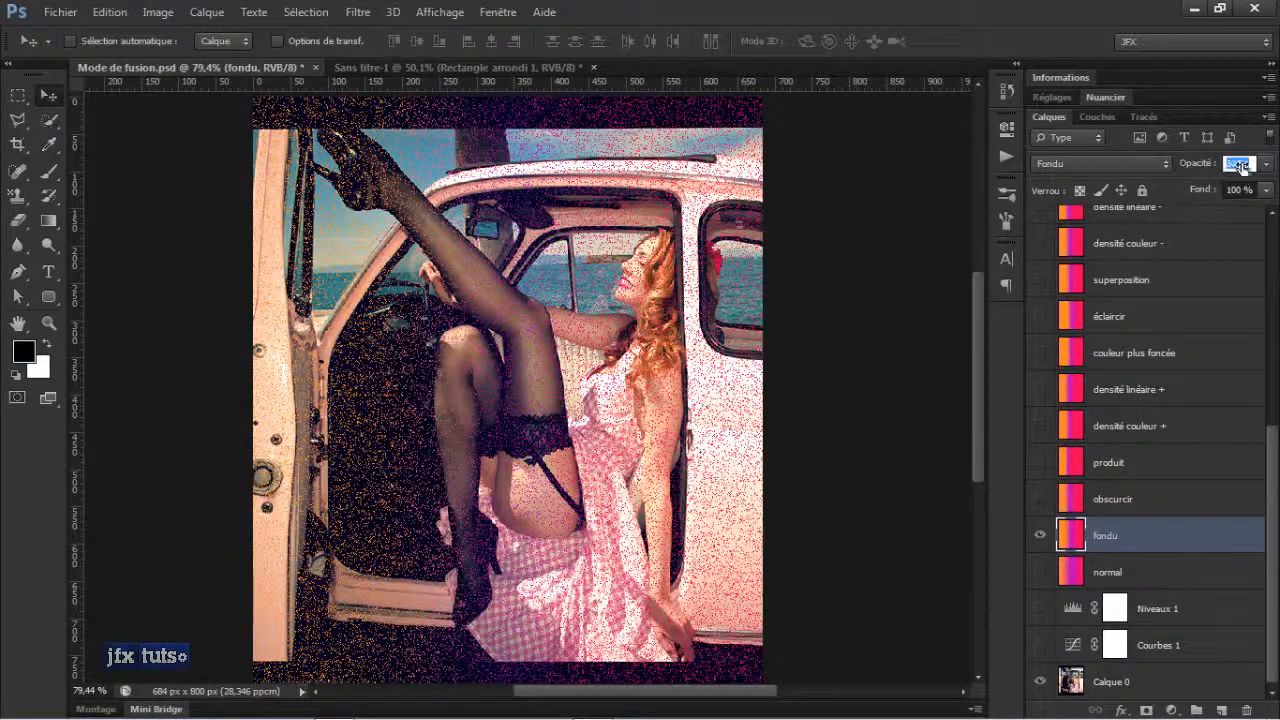
pyautogui.write('86')
pyautogui.press('Return')
# - Try a fill of 13 % on the fondu layer, and return both its fill and opacity to 100 %
pyautogui.moveTo(1207, 198); pyautogui.dragTo(1148, 196)
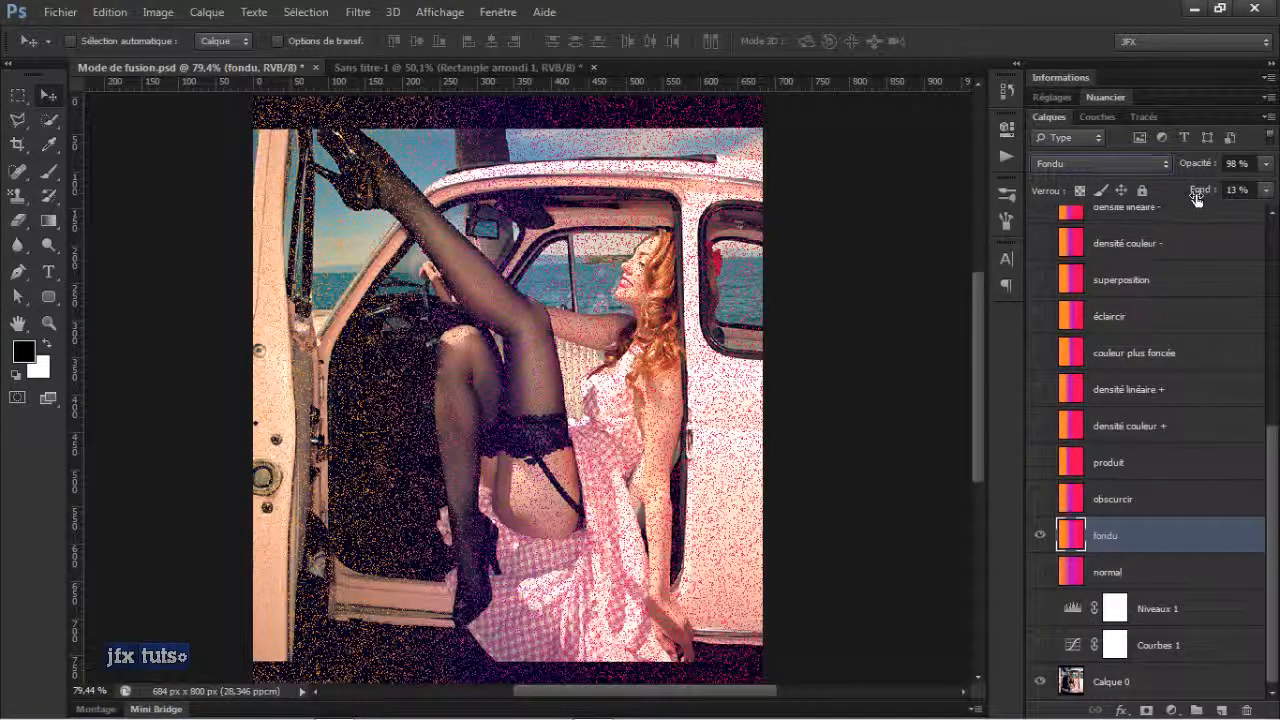
pyautogui.moveTo(1196, 197); pyautogui.dragTo(1275, 190)
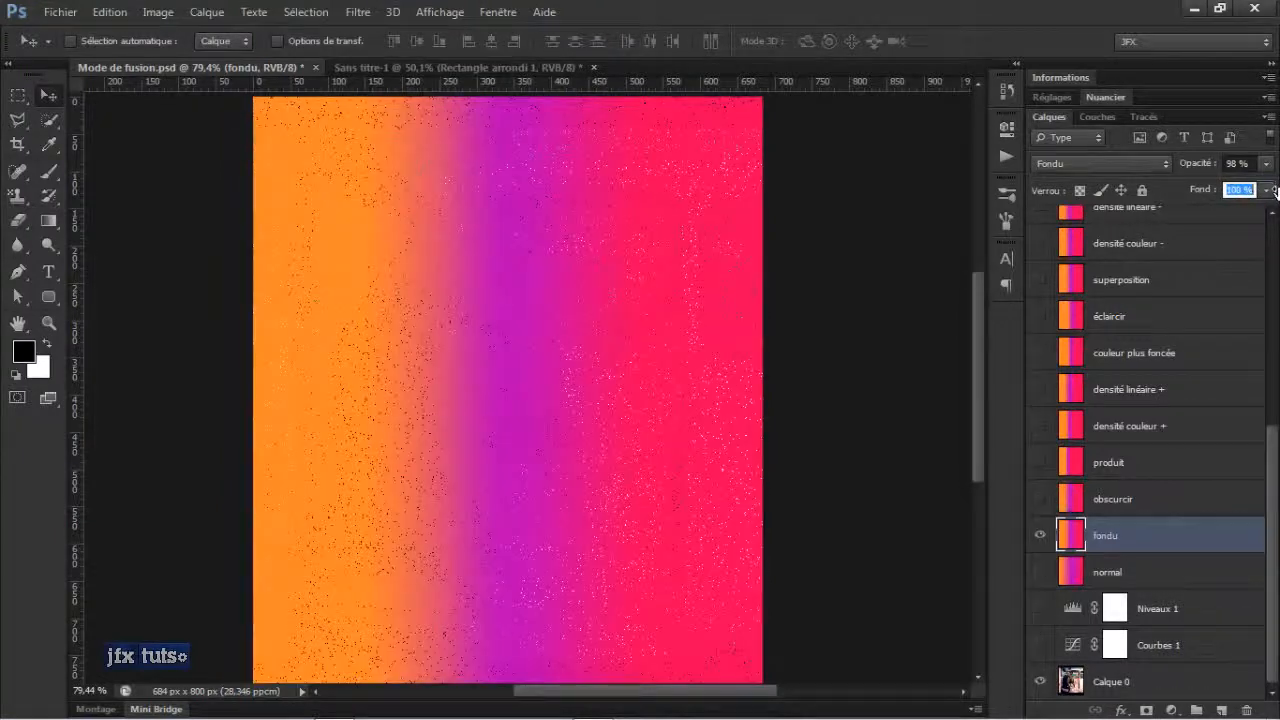
pyautogui.moveTo(1195, 167); pyautogui.dragTo(1241, 166)
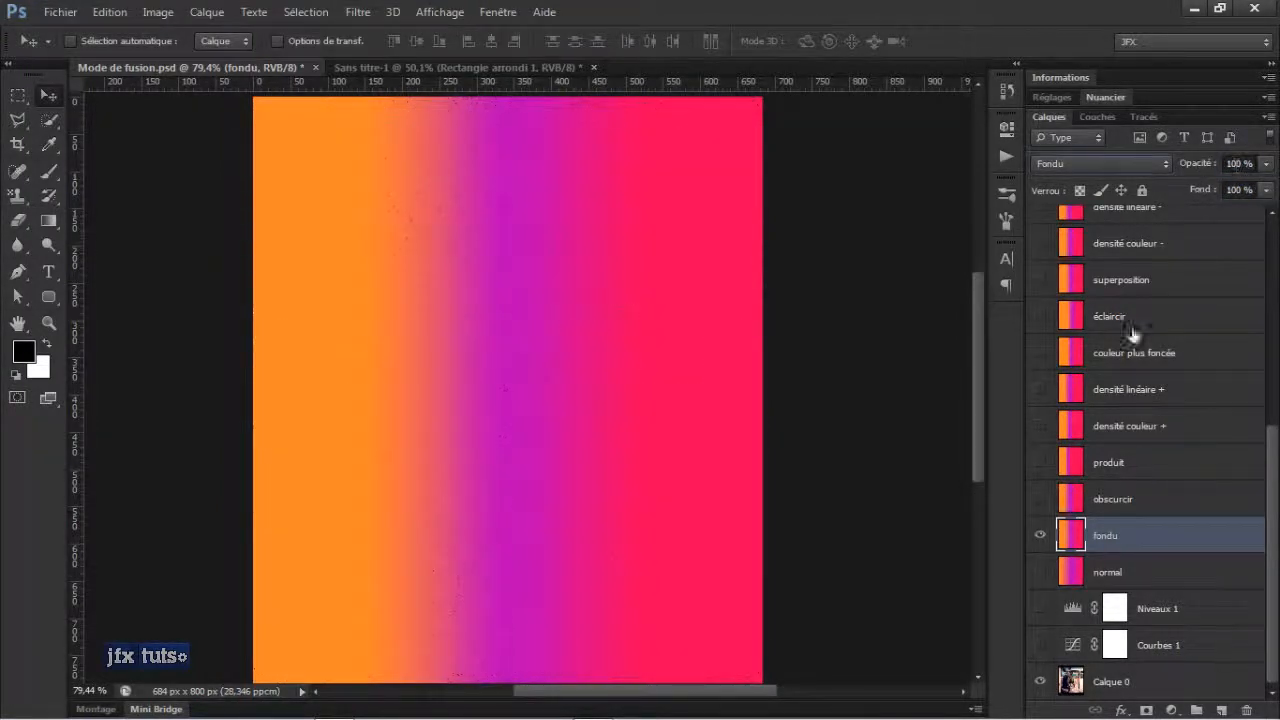
# - Select and show the normal layer instead of fondu, and test its opacity, finishing at 100 %
pyautogui.click(1040, 572)
pyautogui.click(1040, 535)
pyautogui.click(1114, 575)
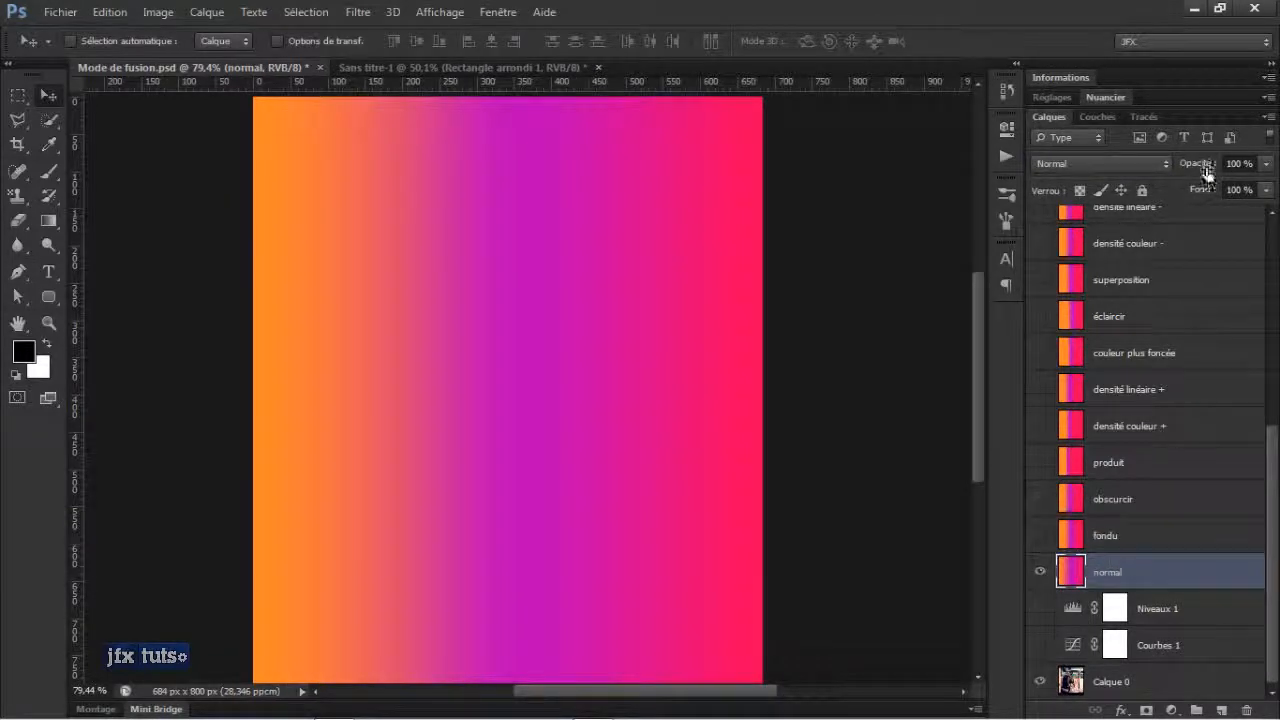
pyautogui.moveTo(1205, 168); pyautogui.dragTo(1255, 174)
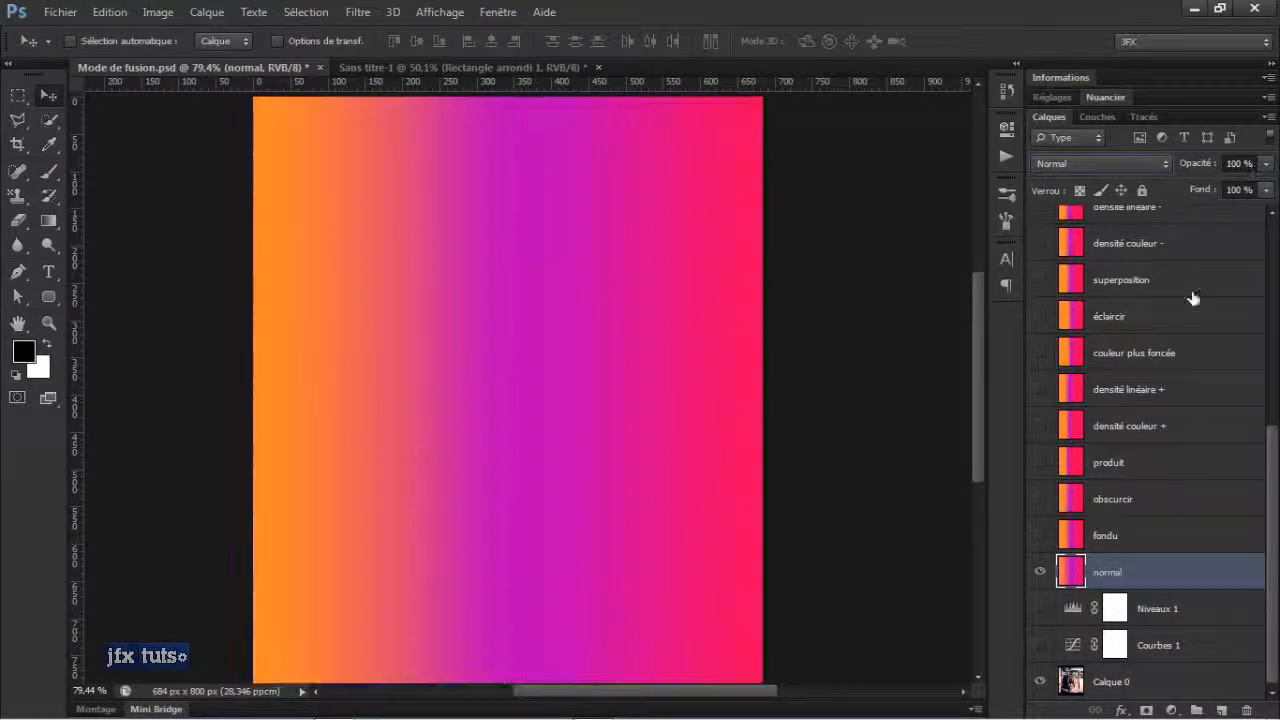
# - Hide the normal layer, and show and select the obscurcir layer
pyautogui.click(1040, 572)
pyautogui.click(1041, 499)
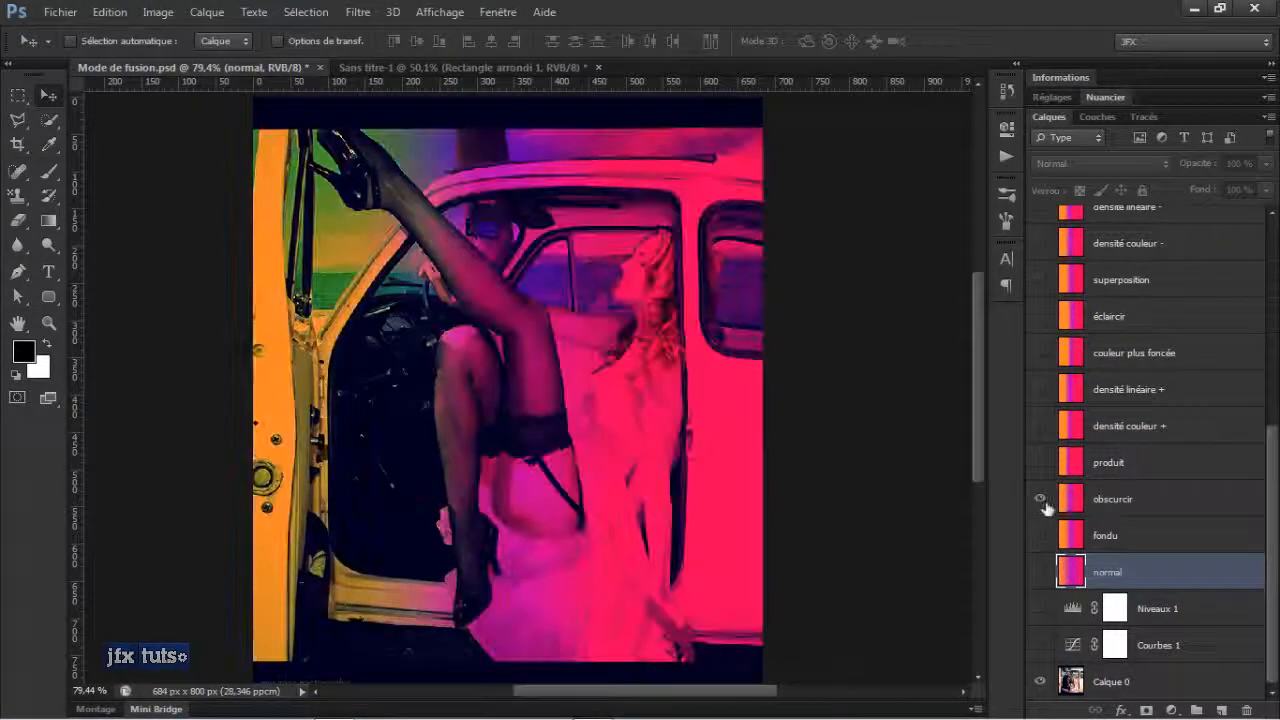
pyautogui.click(1166, 505)
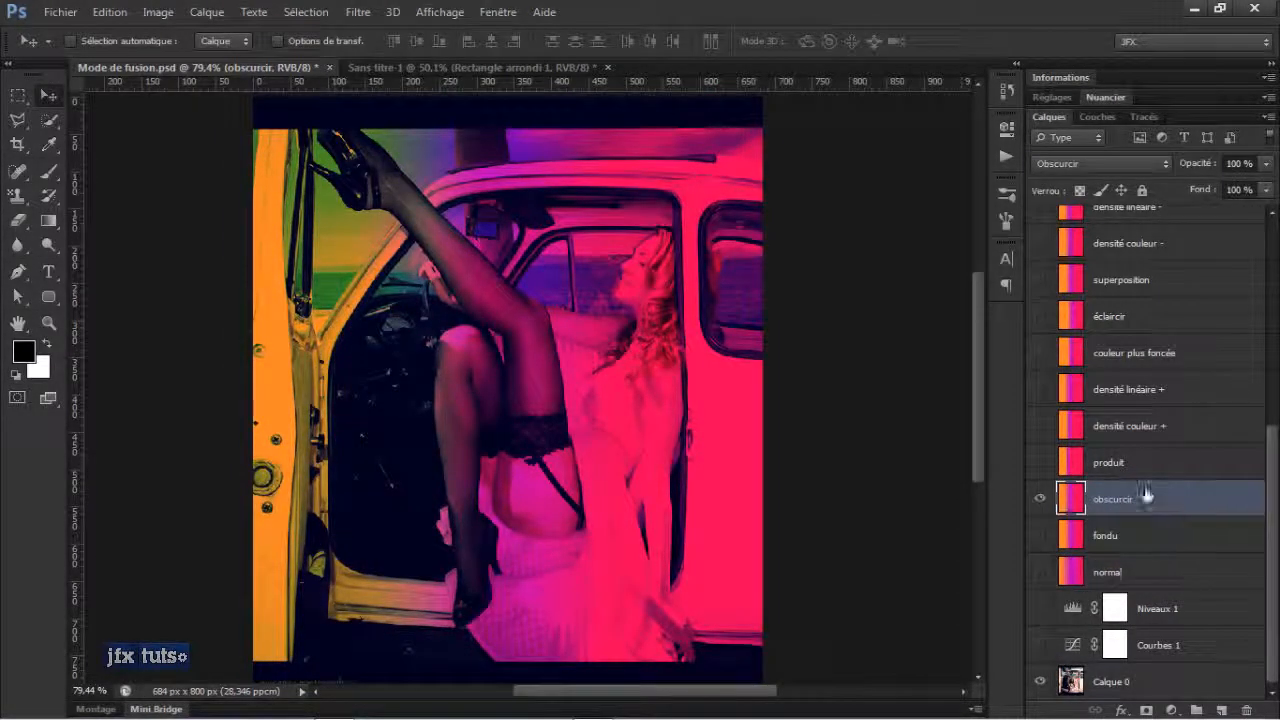
# - Toggle the obscurcir layer's visibility repeatedly to compare its darkening effect with the original photo, finishing with it hidden
pyautogui.click(1040, 500)
pyautogui.click(1040, 500)
pyautogui.click(1040, 500)
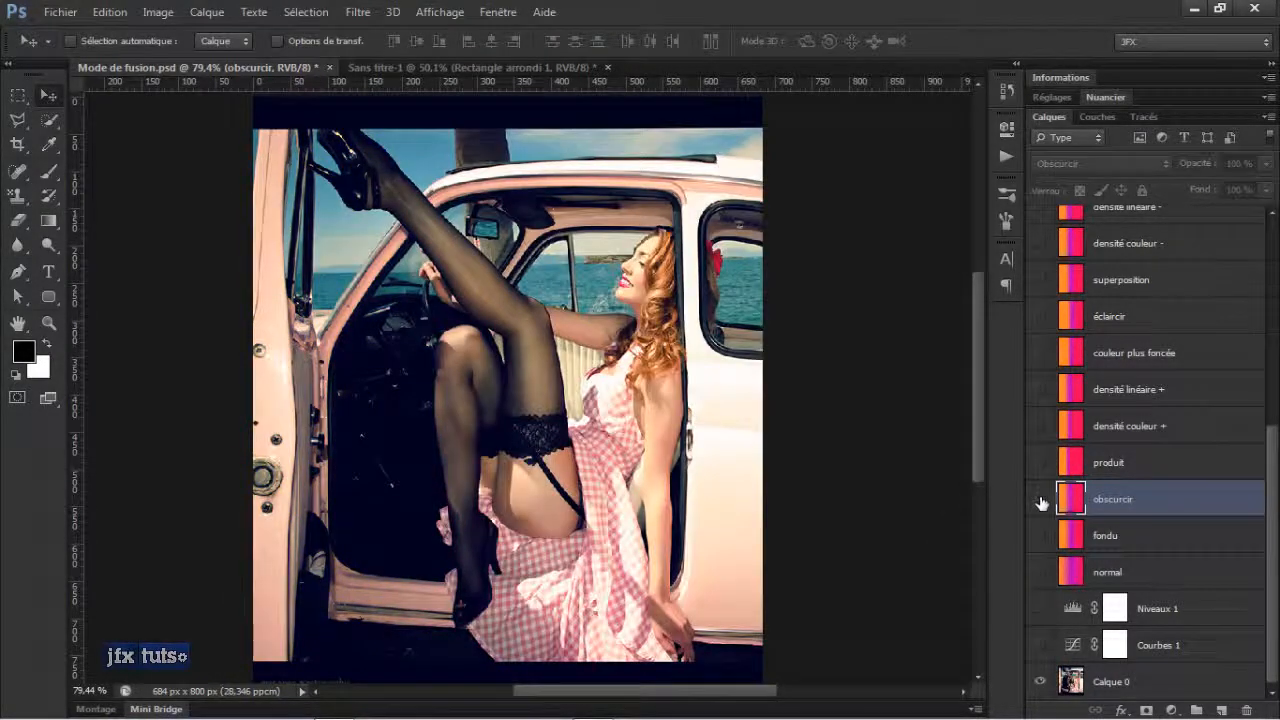
pyautogui.click(1040, 500)
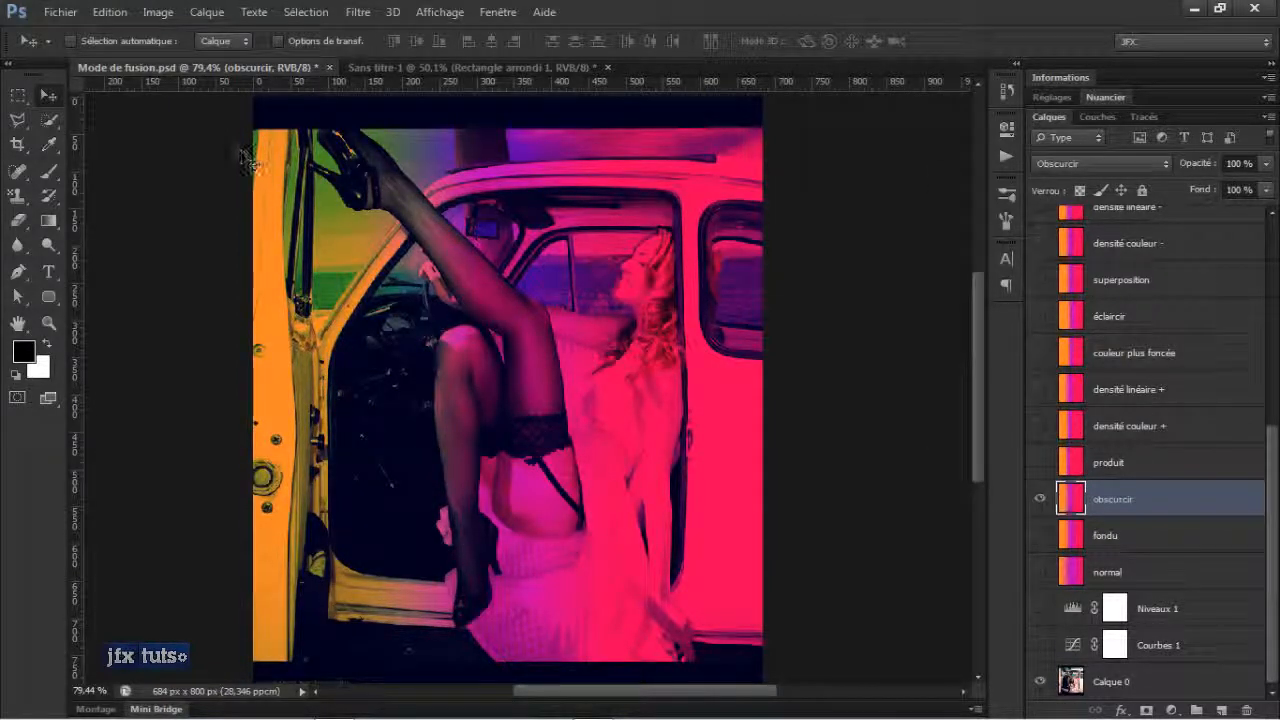
pyautogui.click(1040, 500)
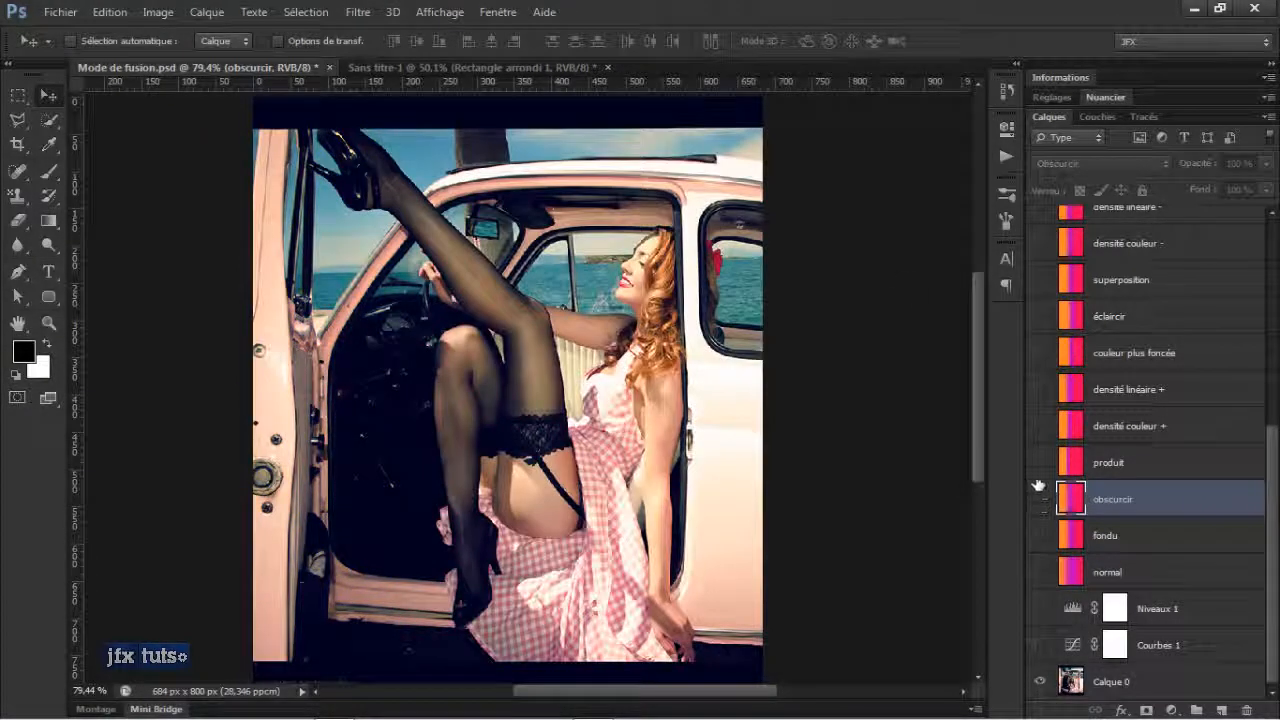
# - Alternate the visibility of the produit and obscurcir layers to compare them, leaving only produit shown over the photo
pyautogui.click(1040, 463)
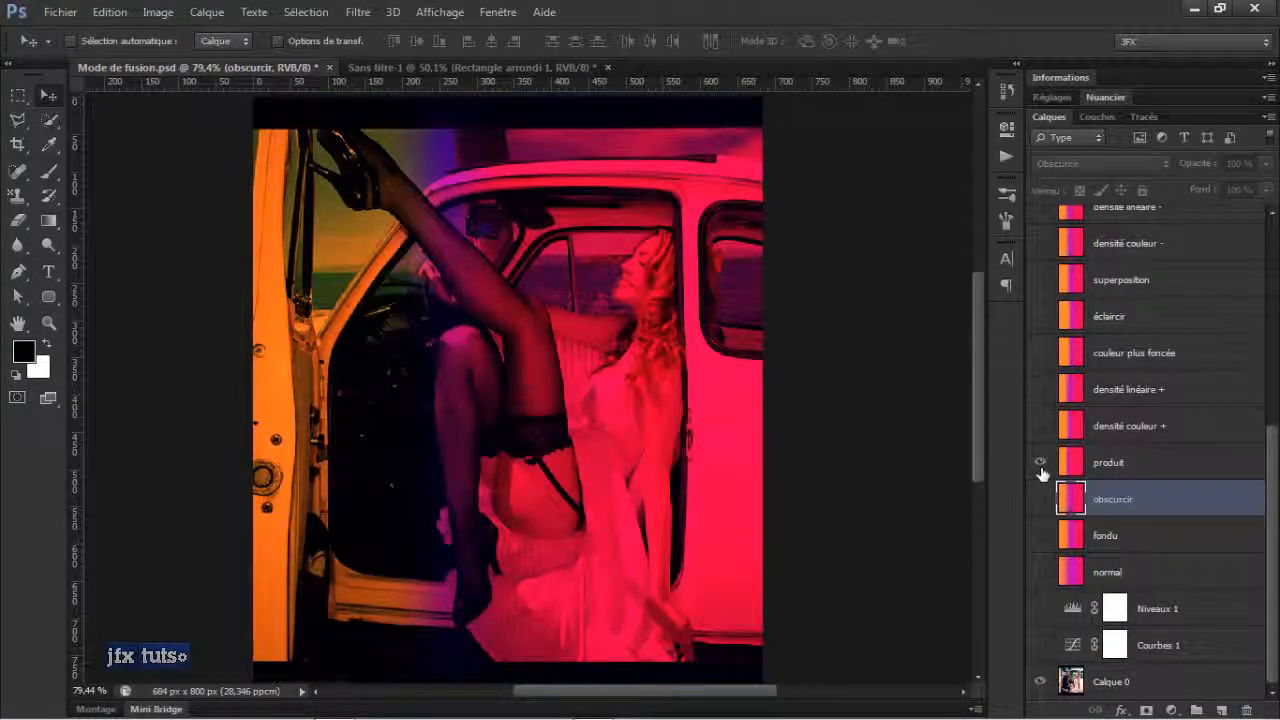
pyautogui.click(1040, 500)
pyautogui.click(1040, 463)
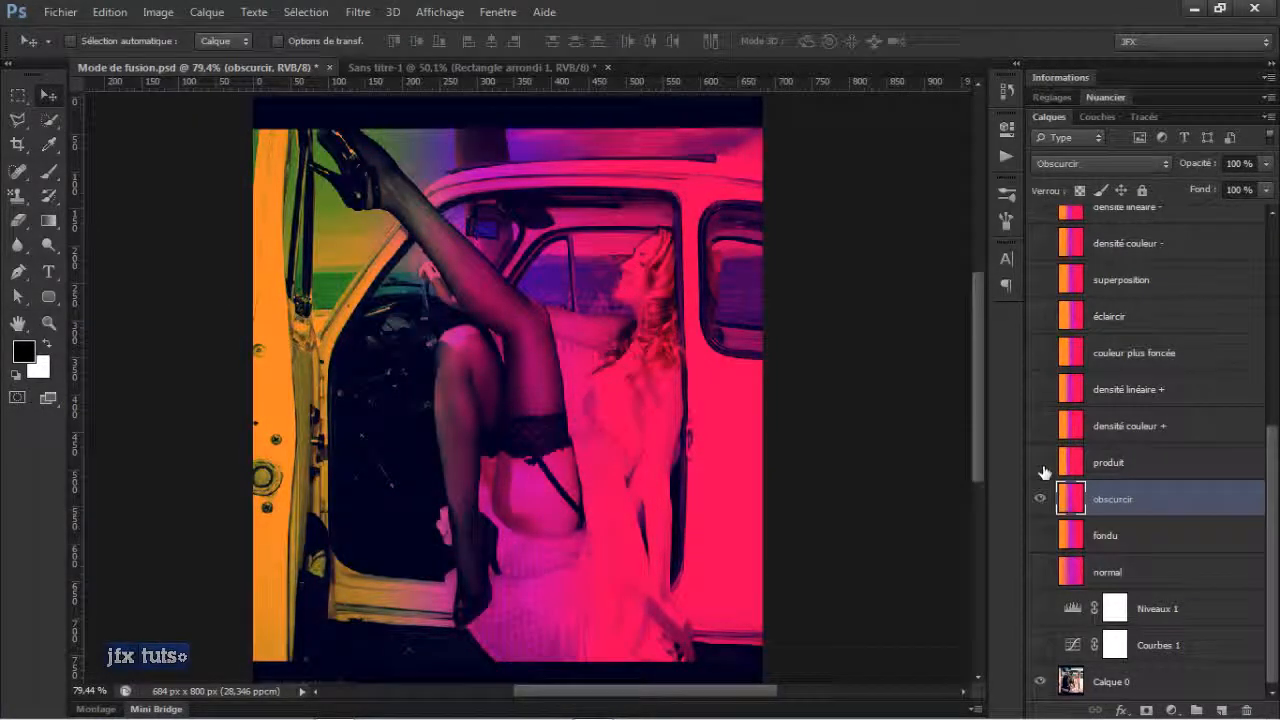
pyautogui.click(1040, 463)
pyautogui.click(1040, 500)
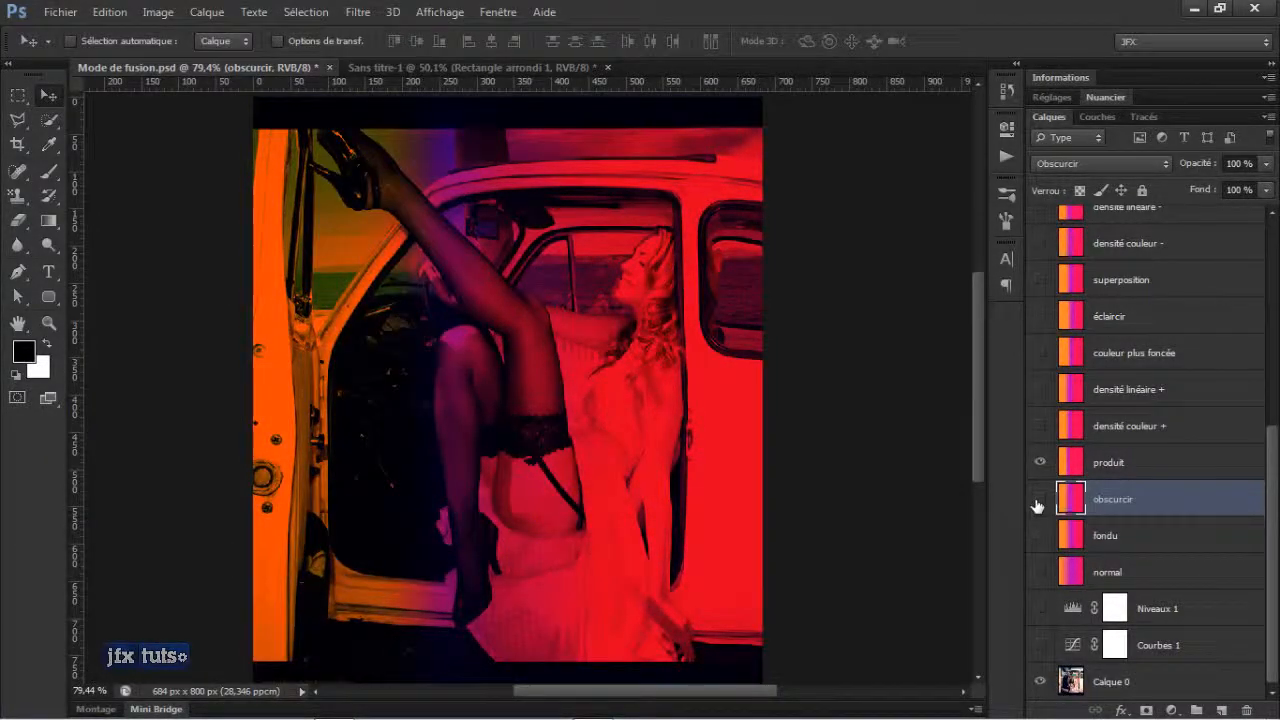
pyautogui.click(1040, 500)
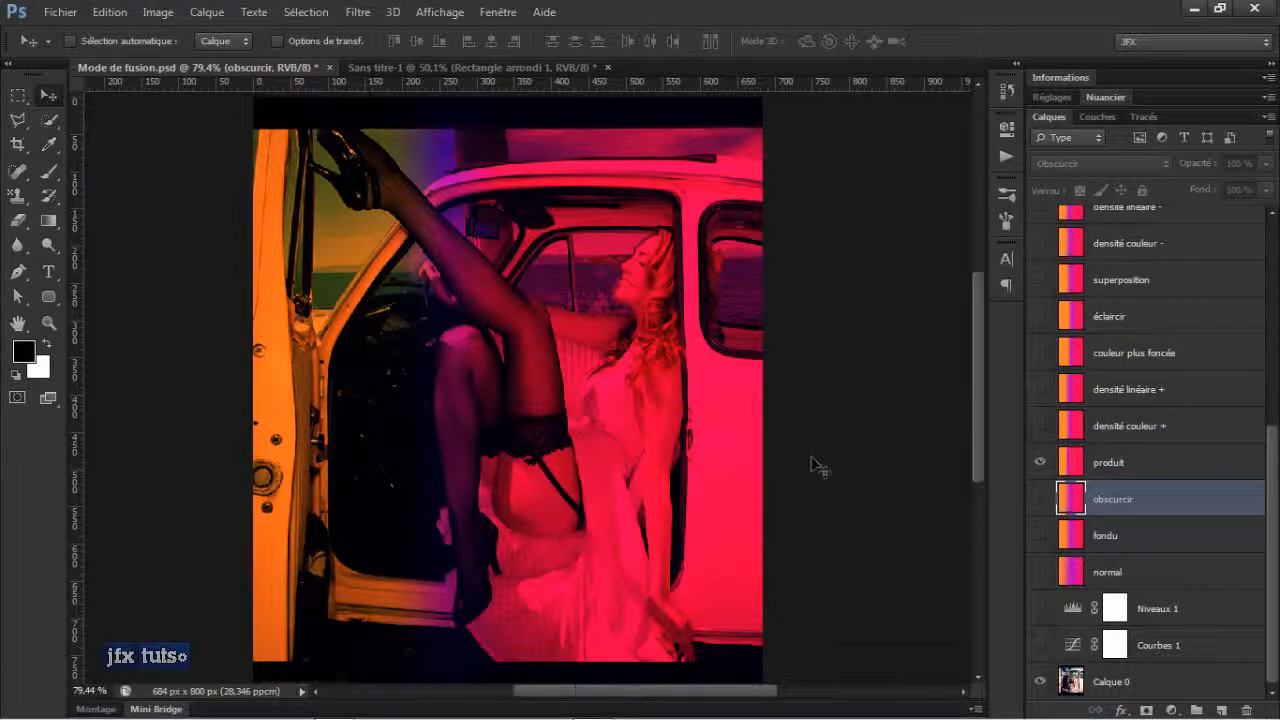
# - Select and hide the produit layer, and show and select the densité couleur + layer instead
pyautogui.click(1117, 464)
pyautogui.moveTo(1198, 163); pyautogui.dragTo(1249, 183)
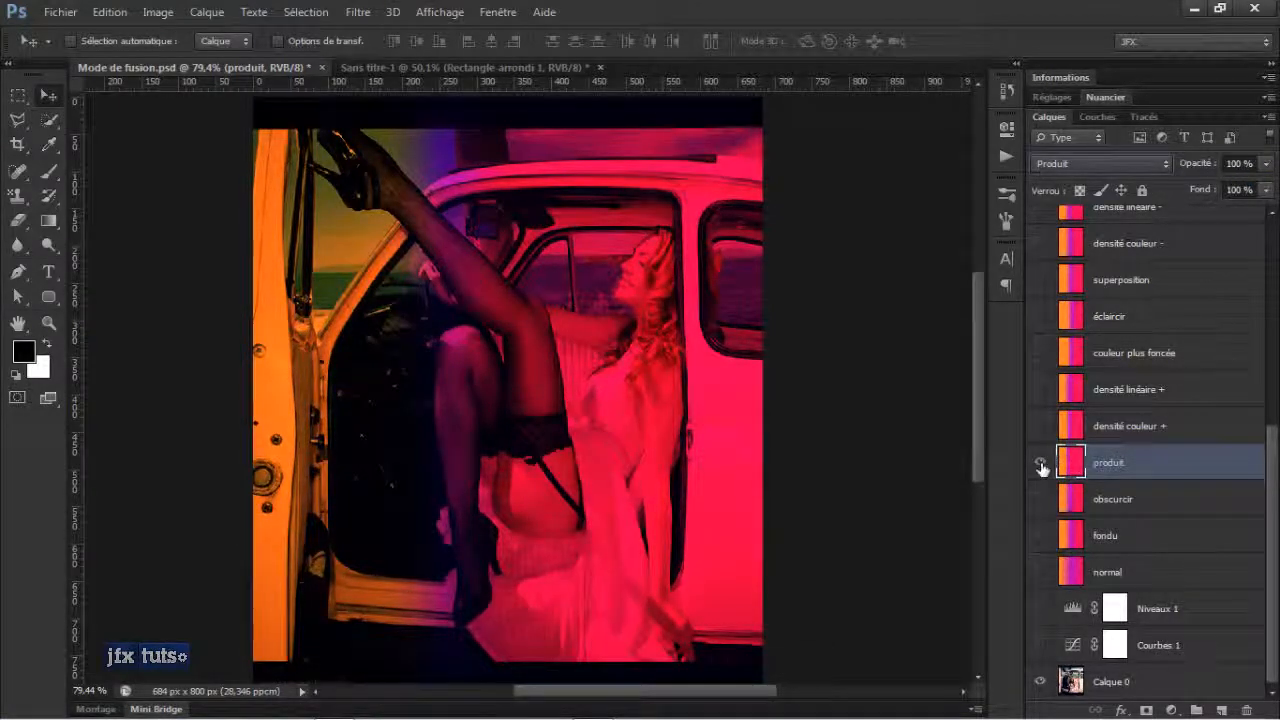
pyautogui.click(1040, 463)
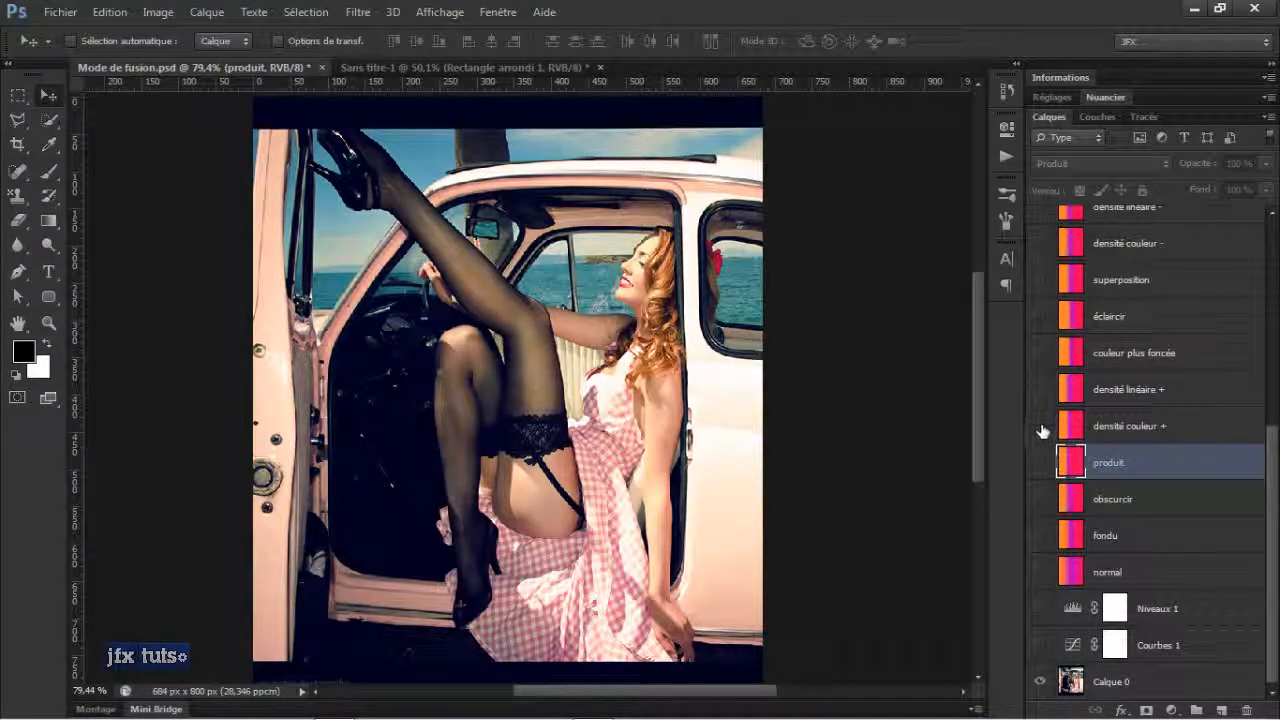
pyautogui.click(1040, 427)
pyautogui.click(1107, 428)
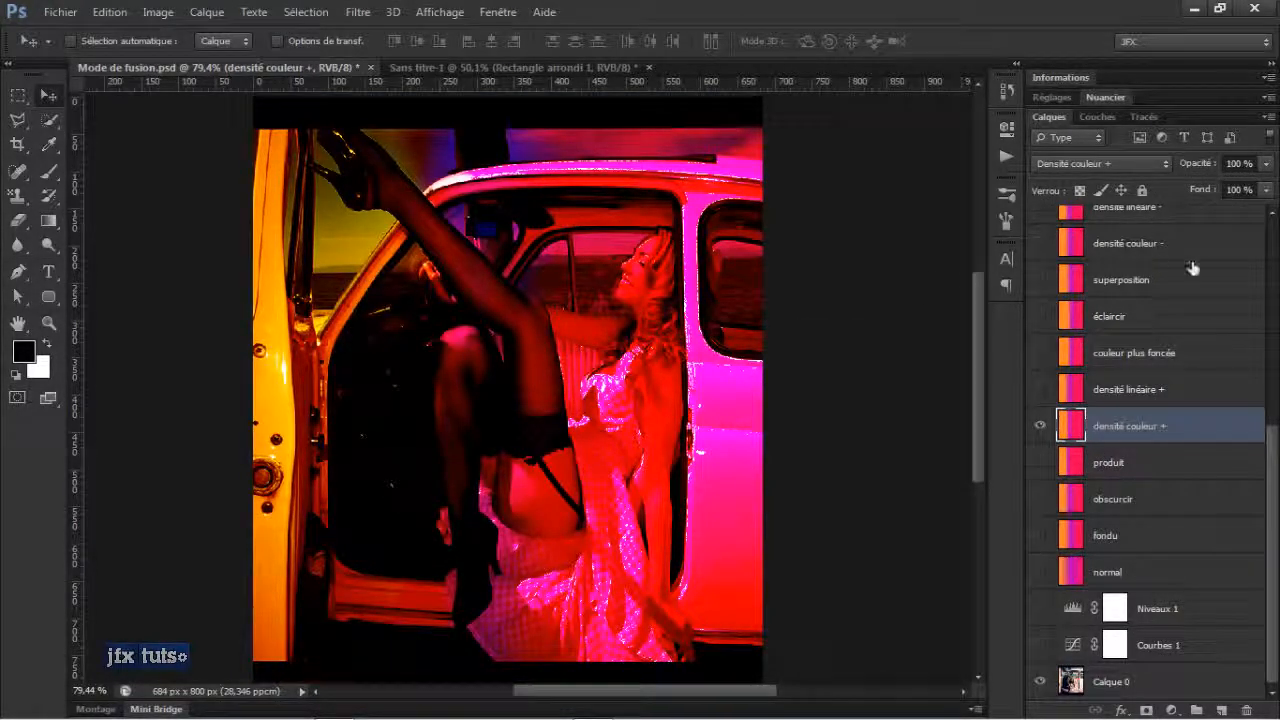
# - Toggle the densité couleur + layer's visibility to compare its effect with the original photo, finishing with it shown
pyautogui.click(1041, 427)
pyautogui.click(1041, 427)
pyautogui.click(1041, 427)
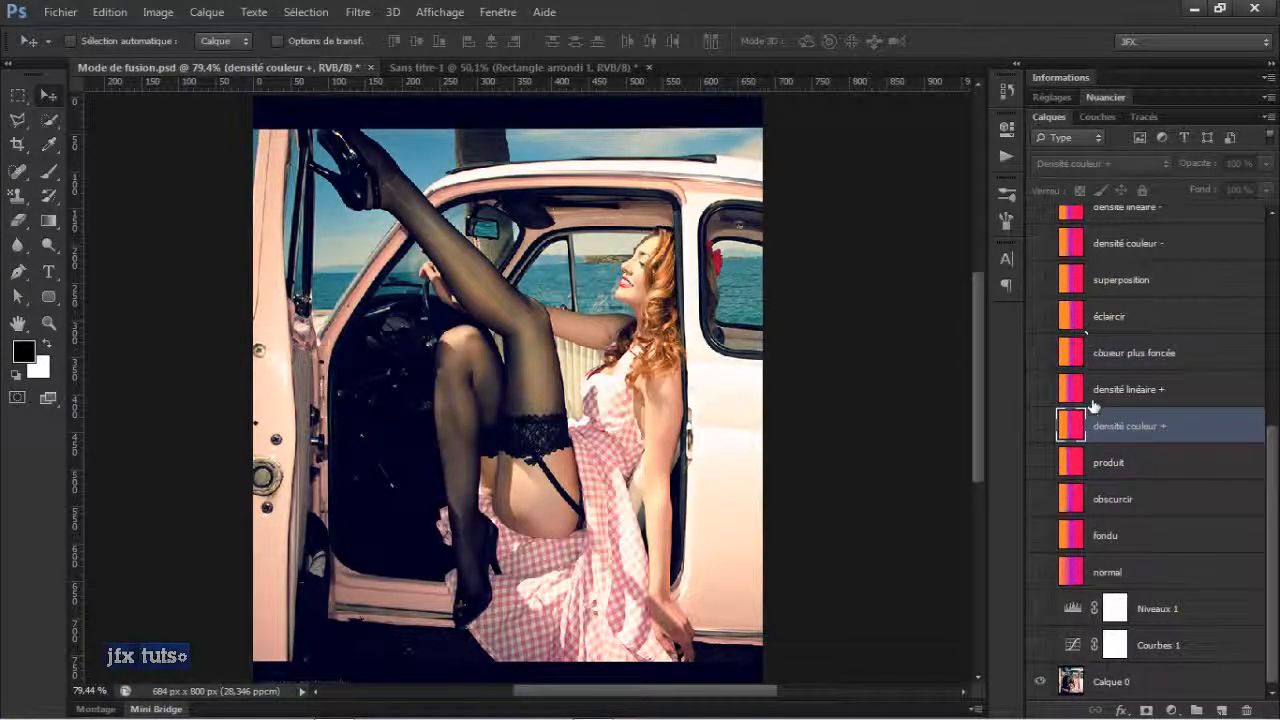
pyautogui.click(1041, 427)
# - Review the available blending modes for the densité couleur + layer without choosing another one
pyautogui.click(1136, 165)
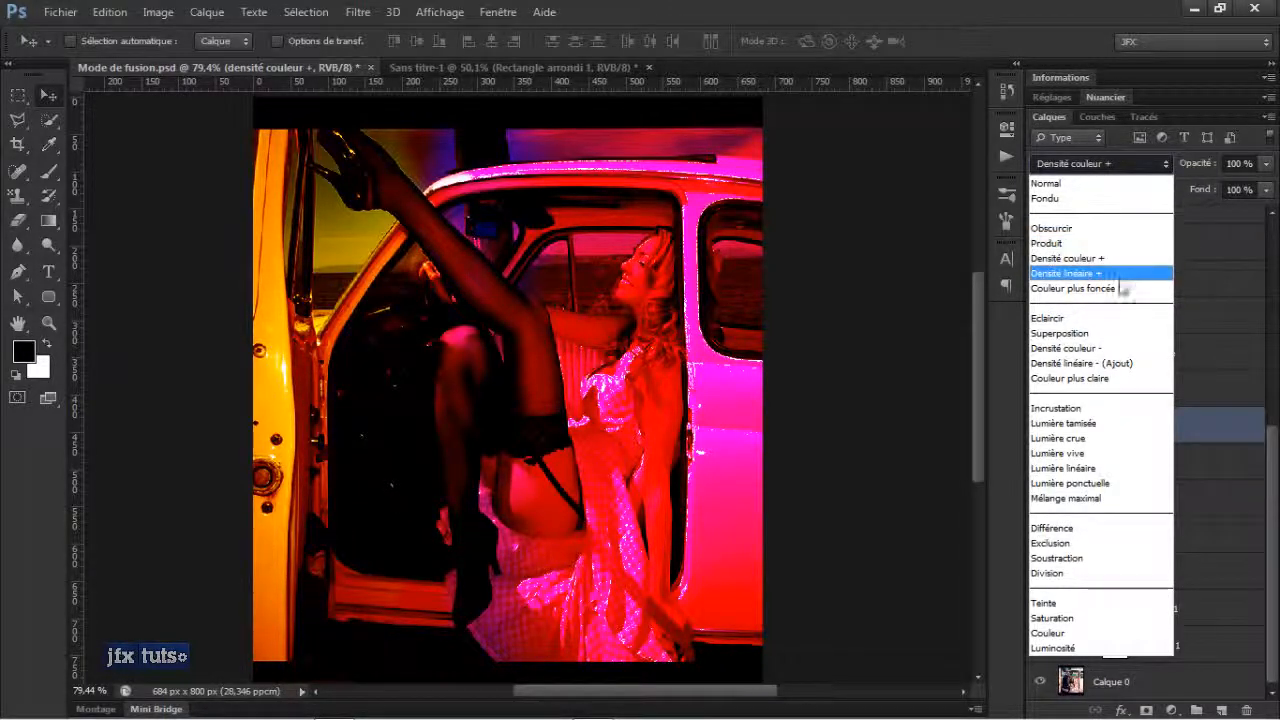
pyautogui.click(1199, 258)
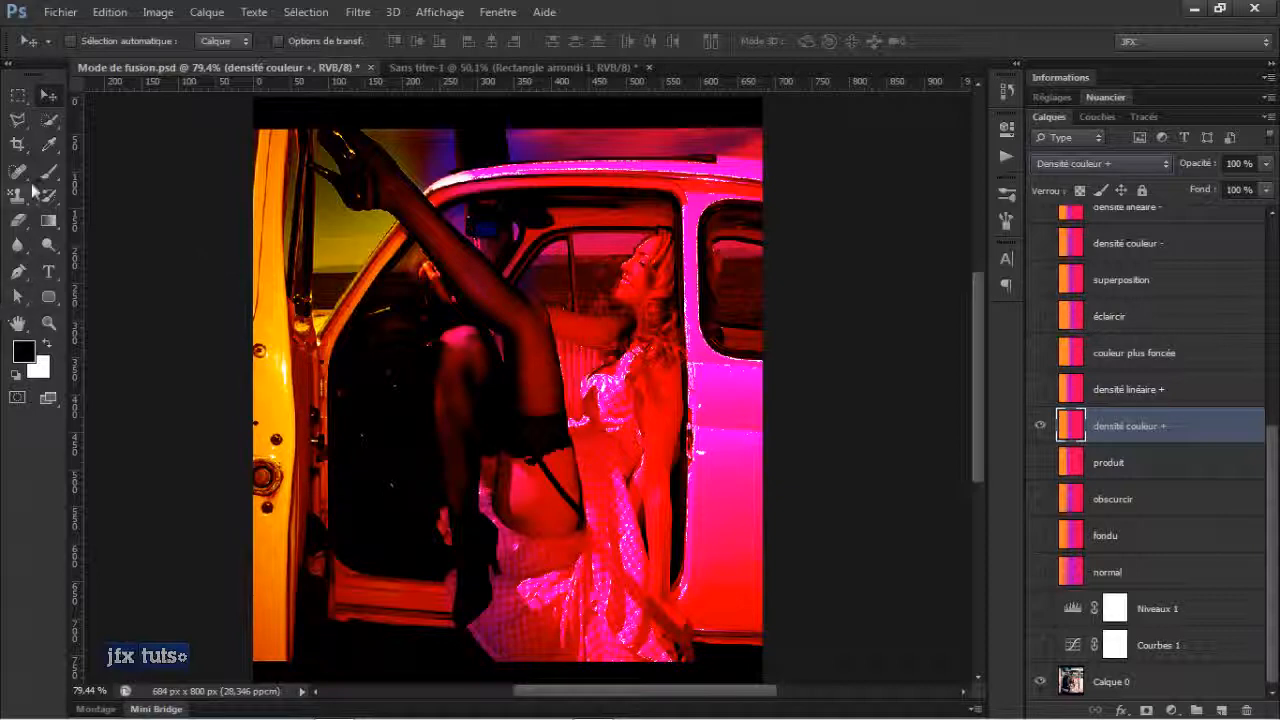
pyautogui.click(18, 96)
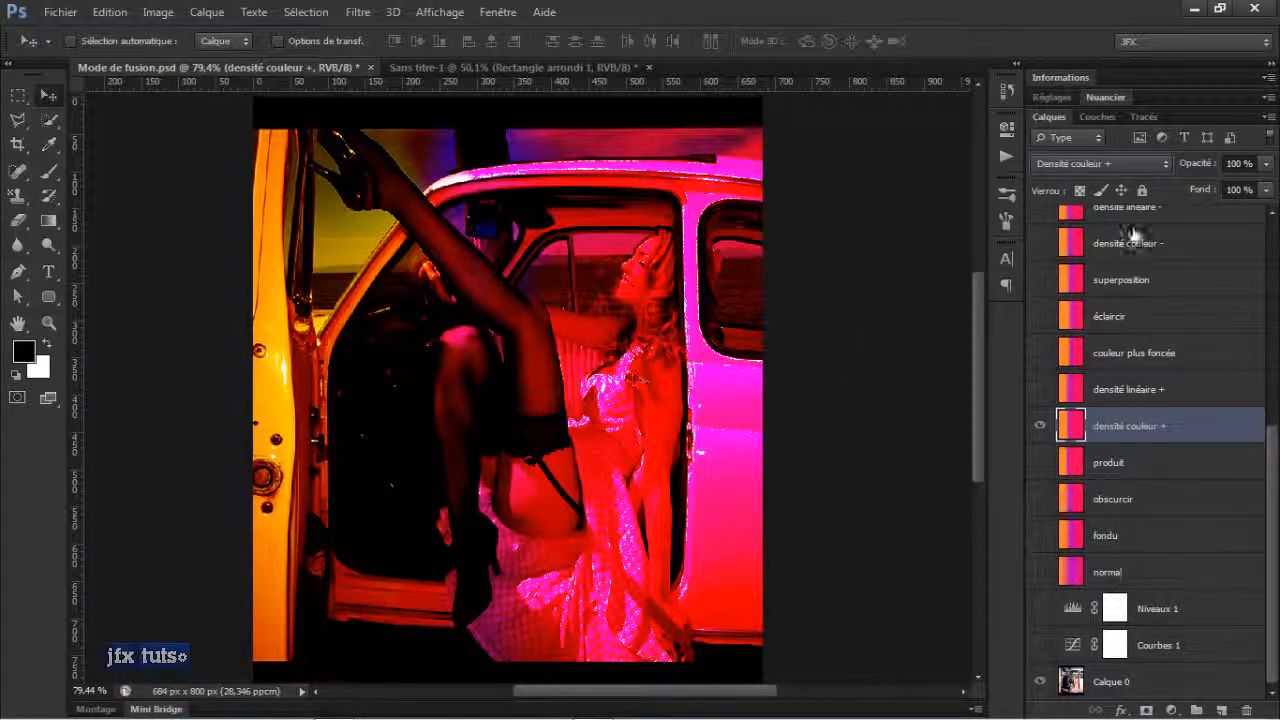
pyautogui.click(1144, 165)
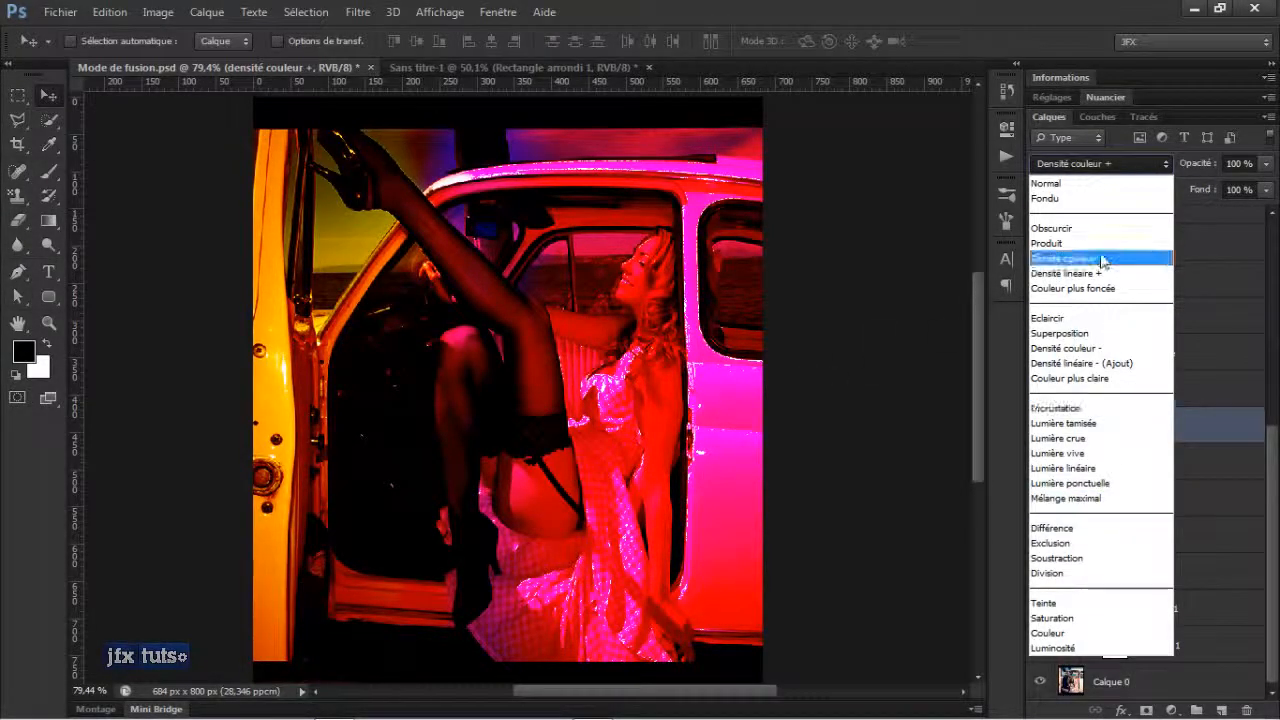
pyautogui.click(1233, 319)
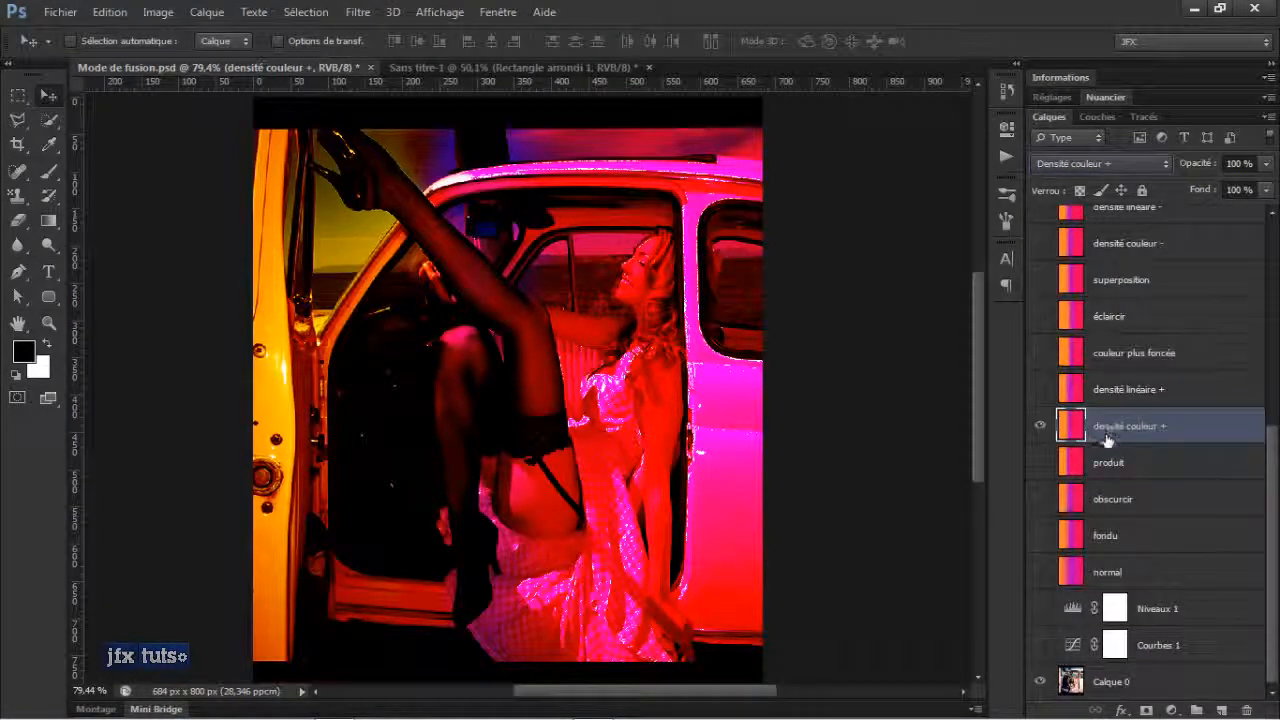
pyautogui.click(1080, 164)
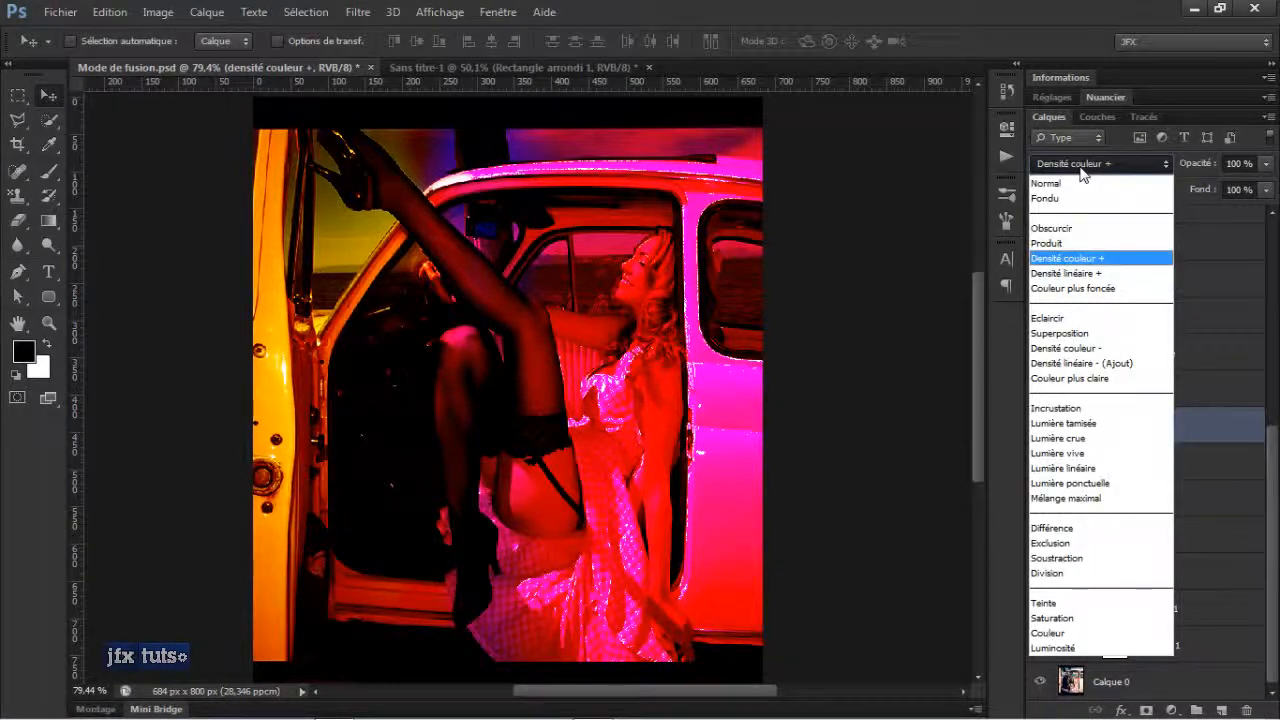
pyautogui.click(1204, 255)
# - Hide the densité couleur + layer, and briefly show the éclaircir layer over the photo before hiding it again
pyautogui.click(1040, 425)
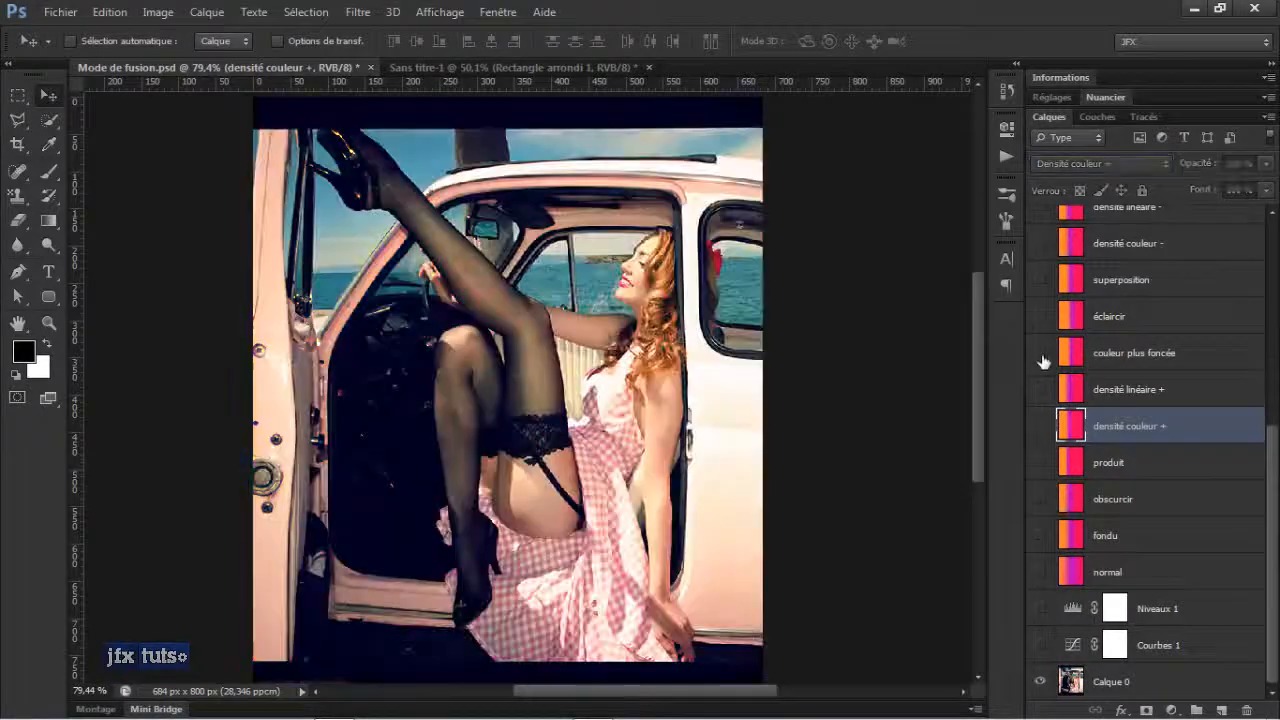
pyautogui.click(1040, 316)
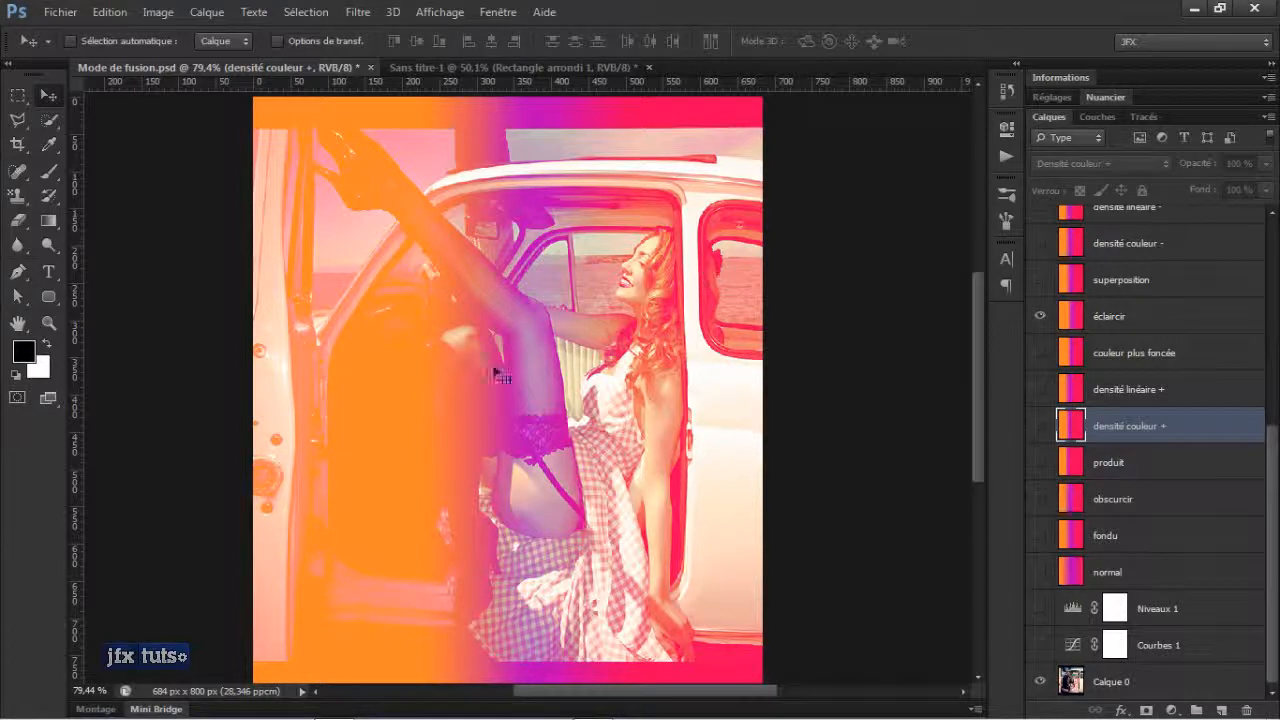
pyautogui.click(1041, 316)
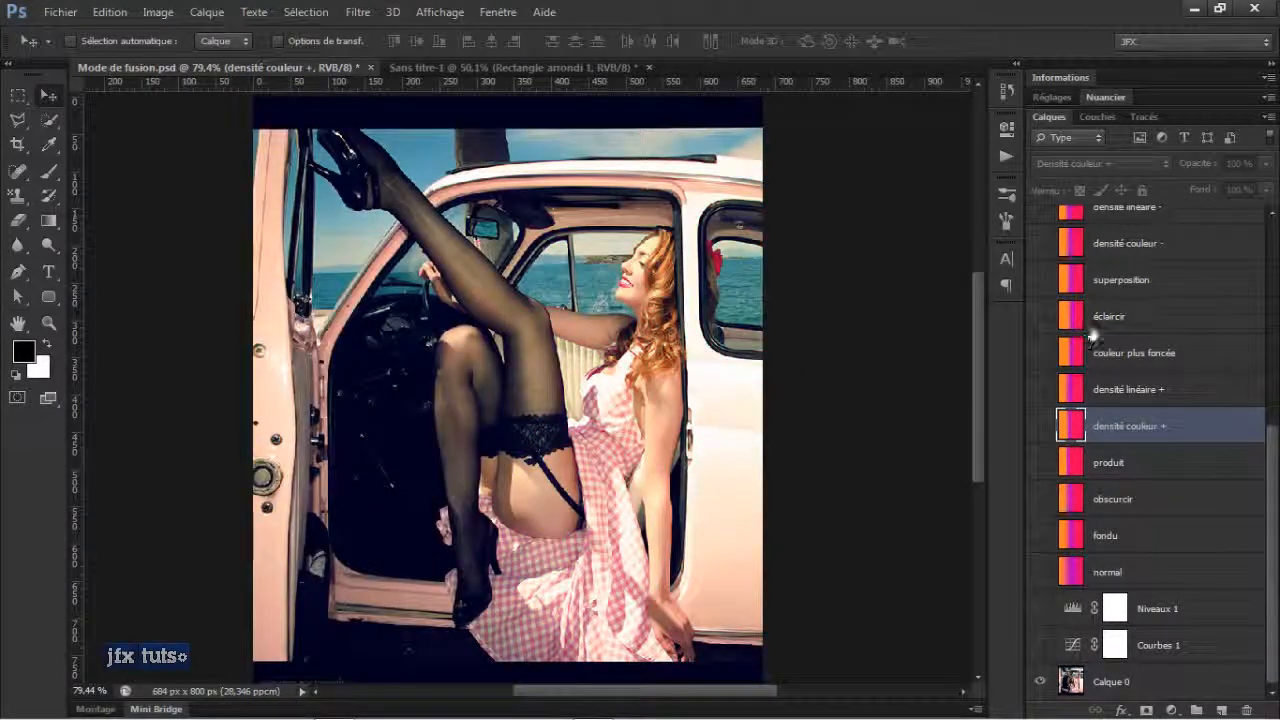
# - Toggle the superposition layer's visibility to compare it with the original photo, and leave that layer selected and shown
pyautogui.moveTo(1268, 430); pyautogui.dragTo(1260, 371)
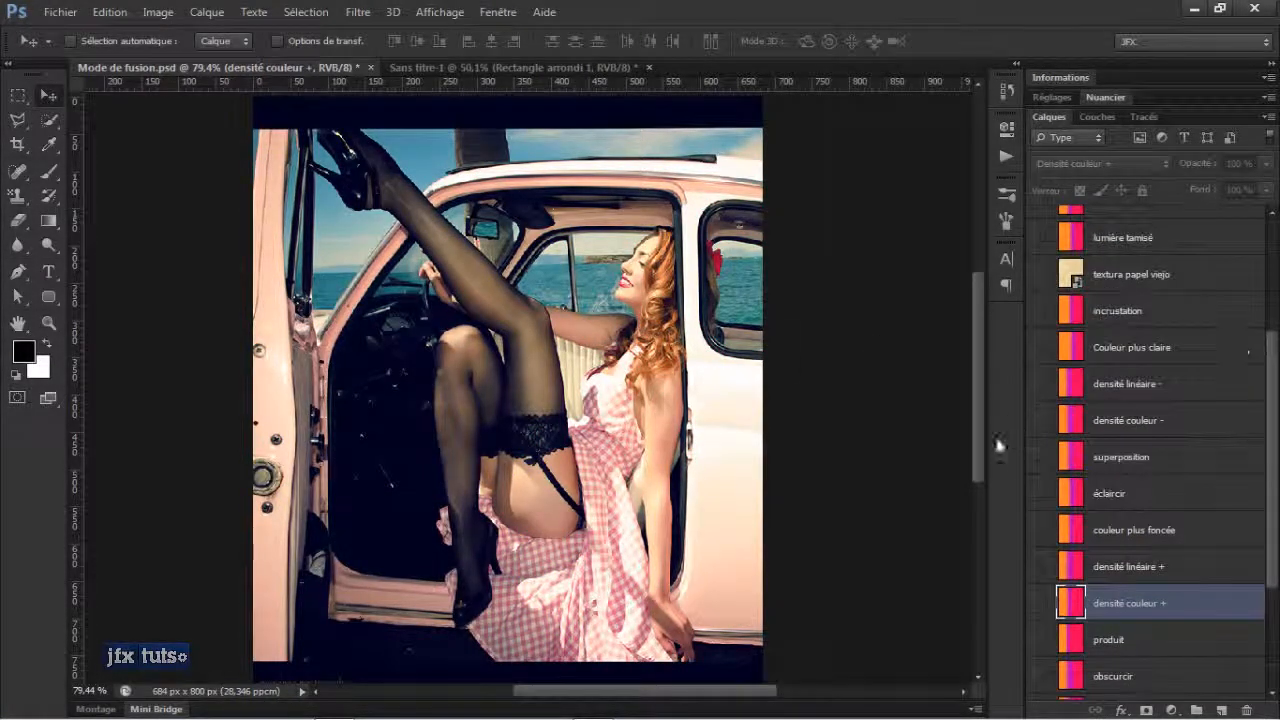
pyautogui.click(1040, 457)
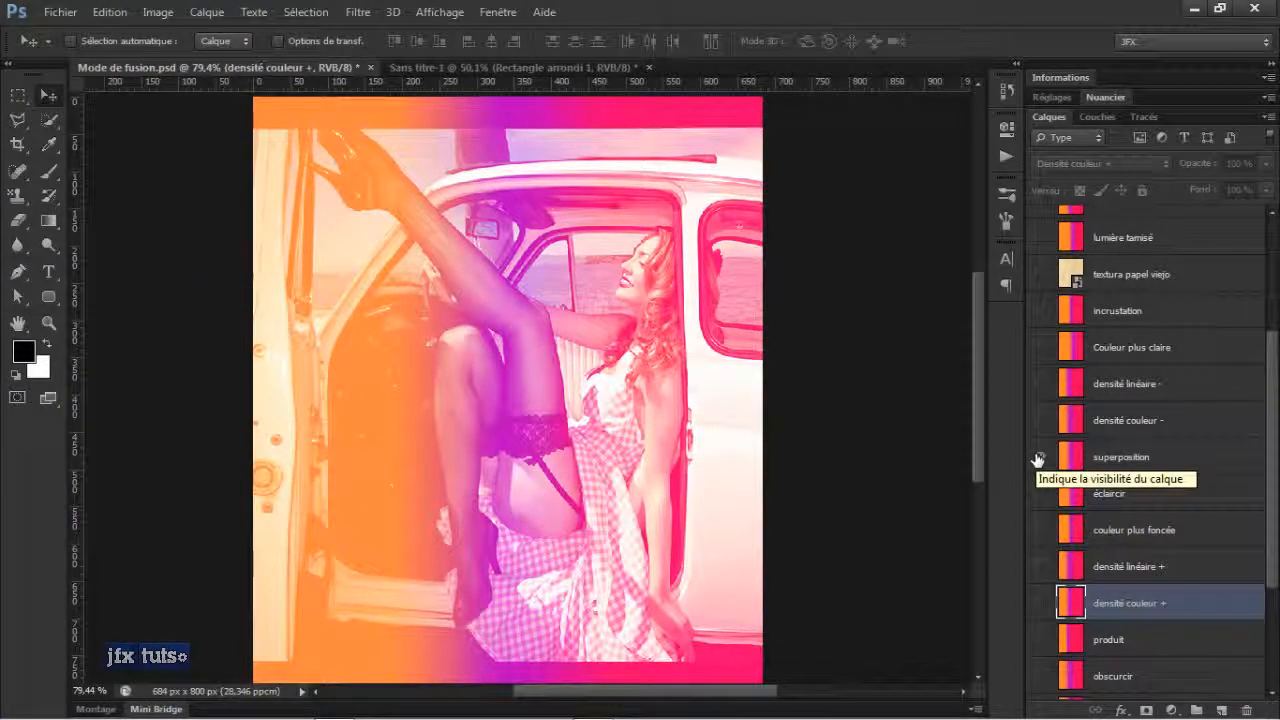
pyautogui.click(1041, 460)
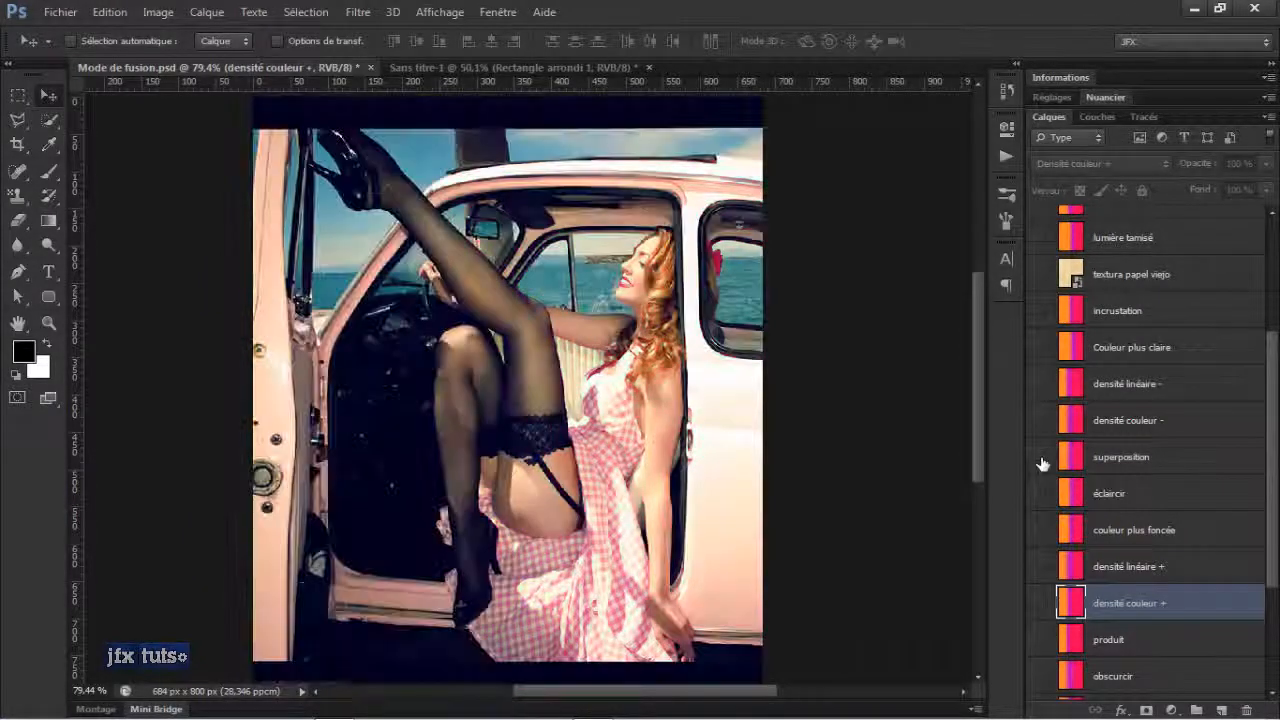
pyautogui.click(1041, 460)
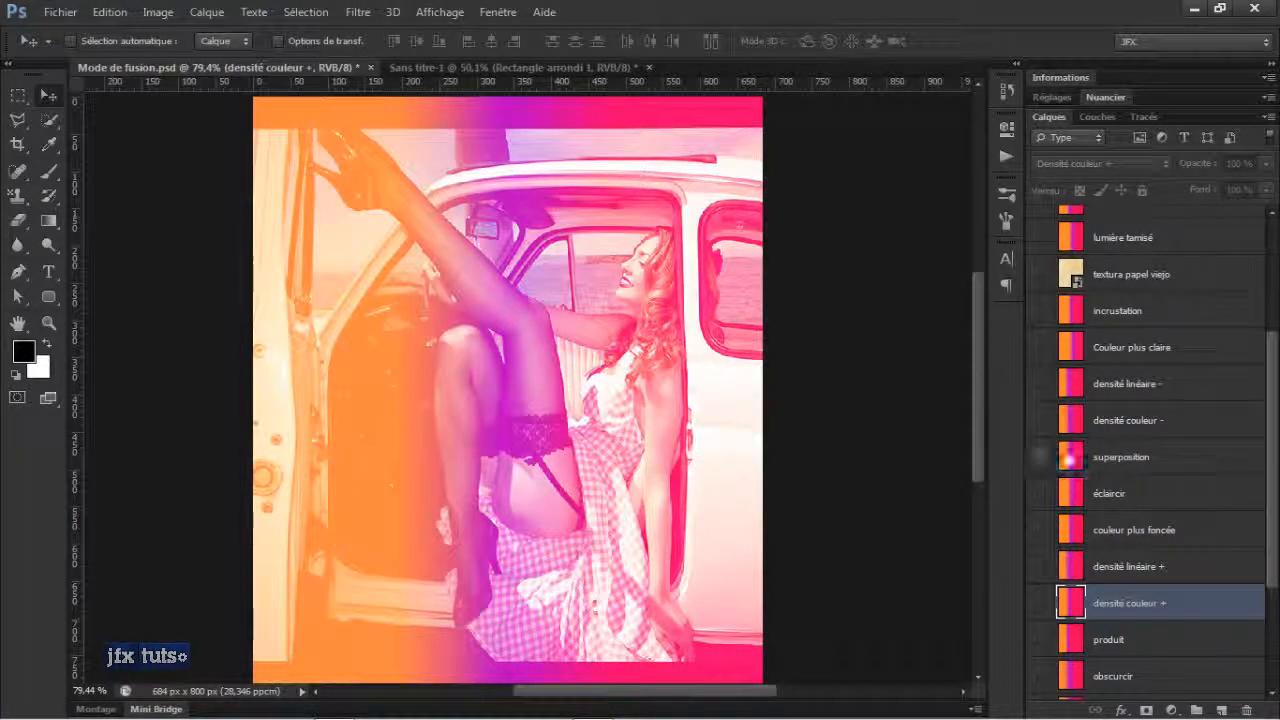
pyautogui.click(1136, 460)
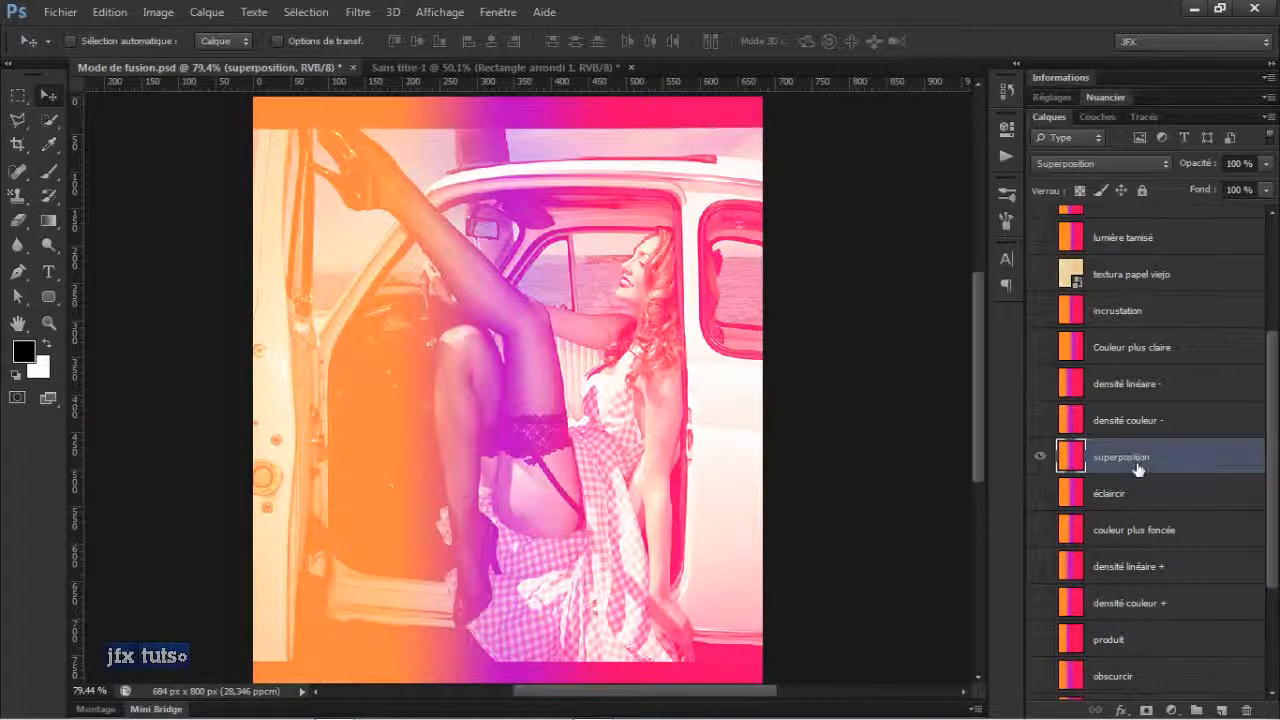
pyautogui.scroll(3, 1128, 406)
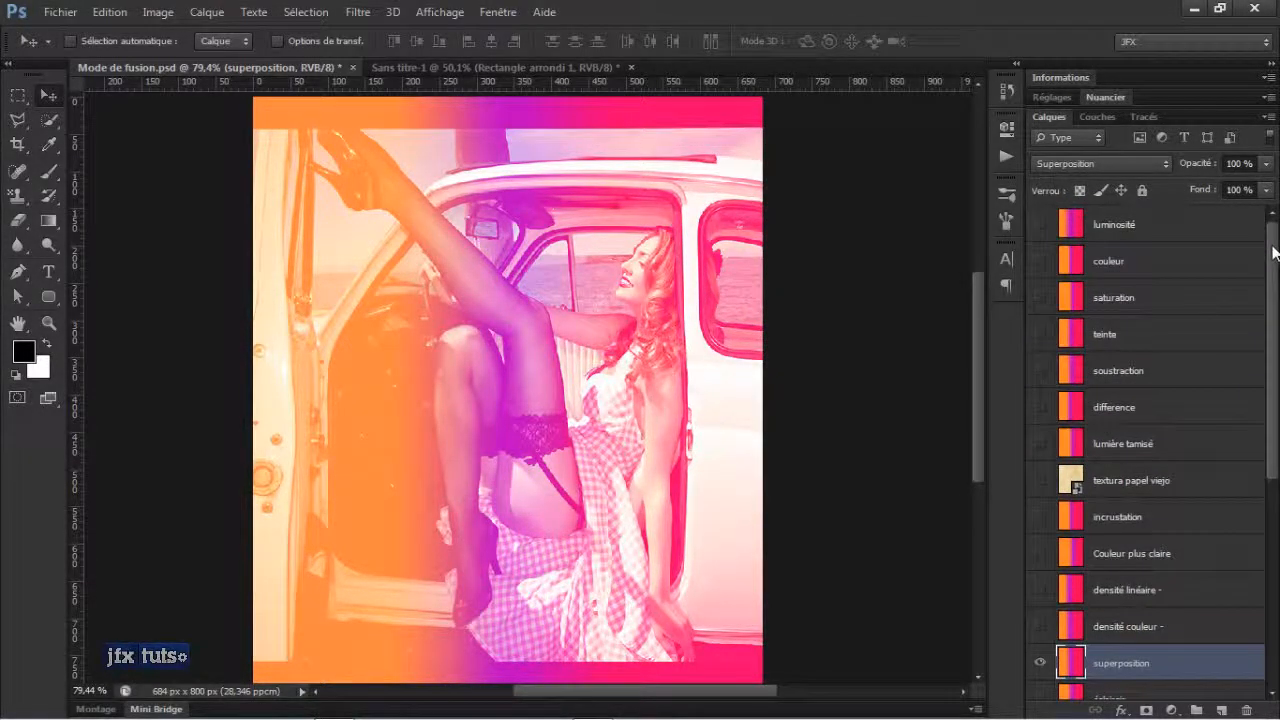
pyautogui.scroll(-4, 1128, 406)
pyautogui.click(1040, 427)
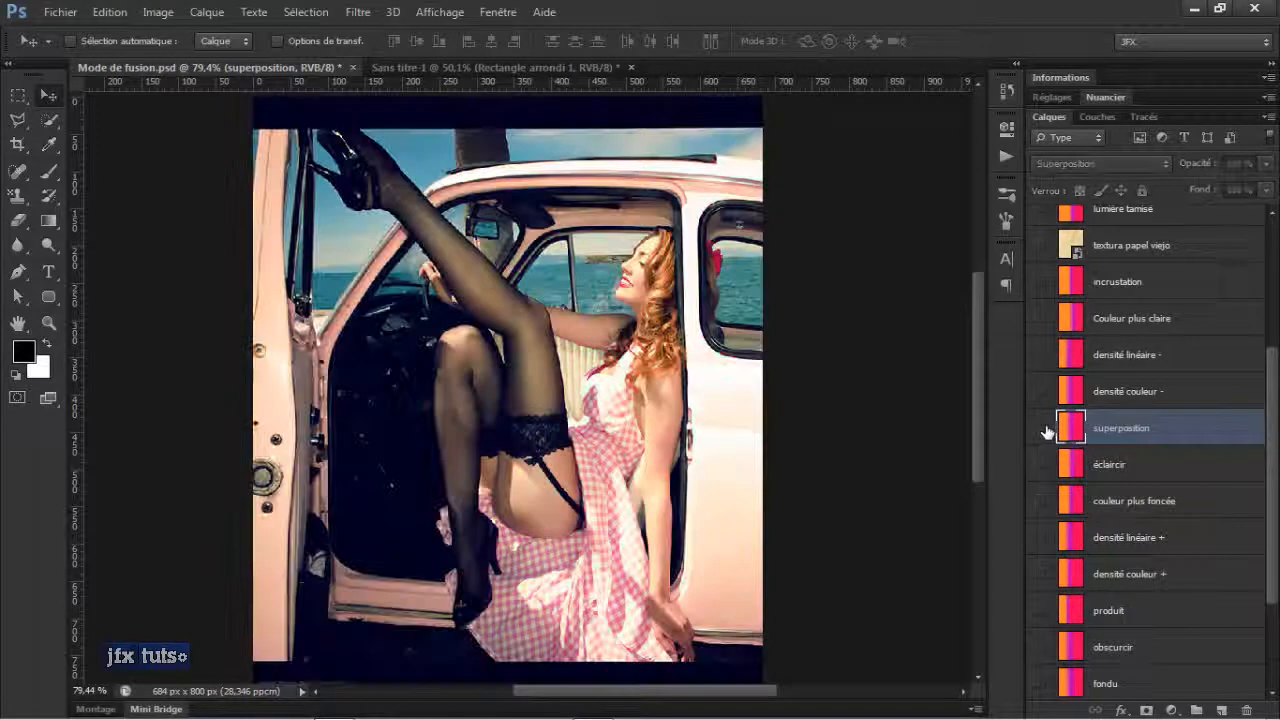
pyautogui.click(1040, 427)
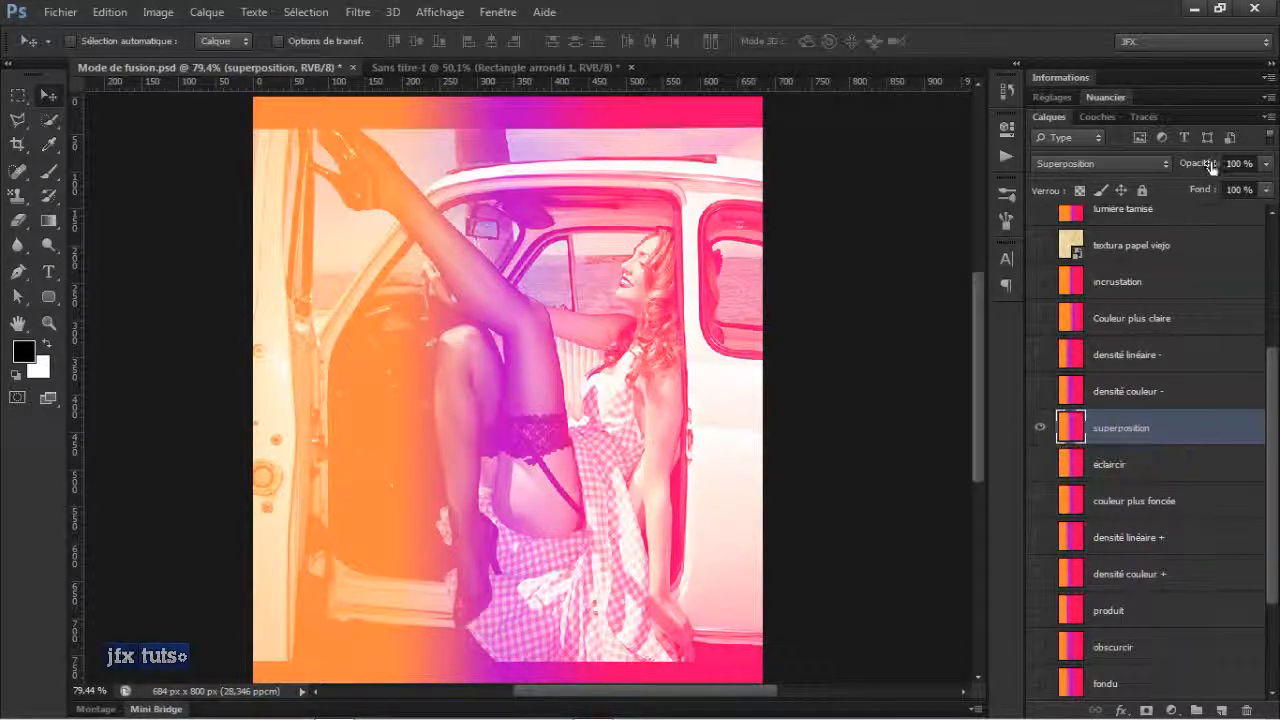
# - Try the Eclaircir blending mode on the superposition layer, and restore Superposition with that layer selected
pyautogui.moveTo(1208, 164)
pyautogui.mouseDown()
pyautogui.moveTo(1153, 172)
pyautogui.moveTo(1211, 168)
pyautogui.mouseUp()
pyautogui.press('Up')
pyautogui.press('Up')
pyautogui.press('Down')
pyautogui.click(1150, 165)
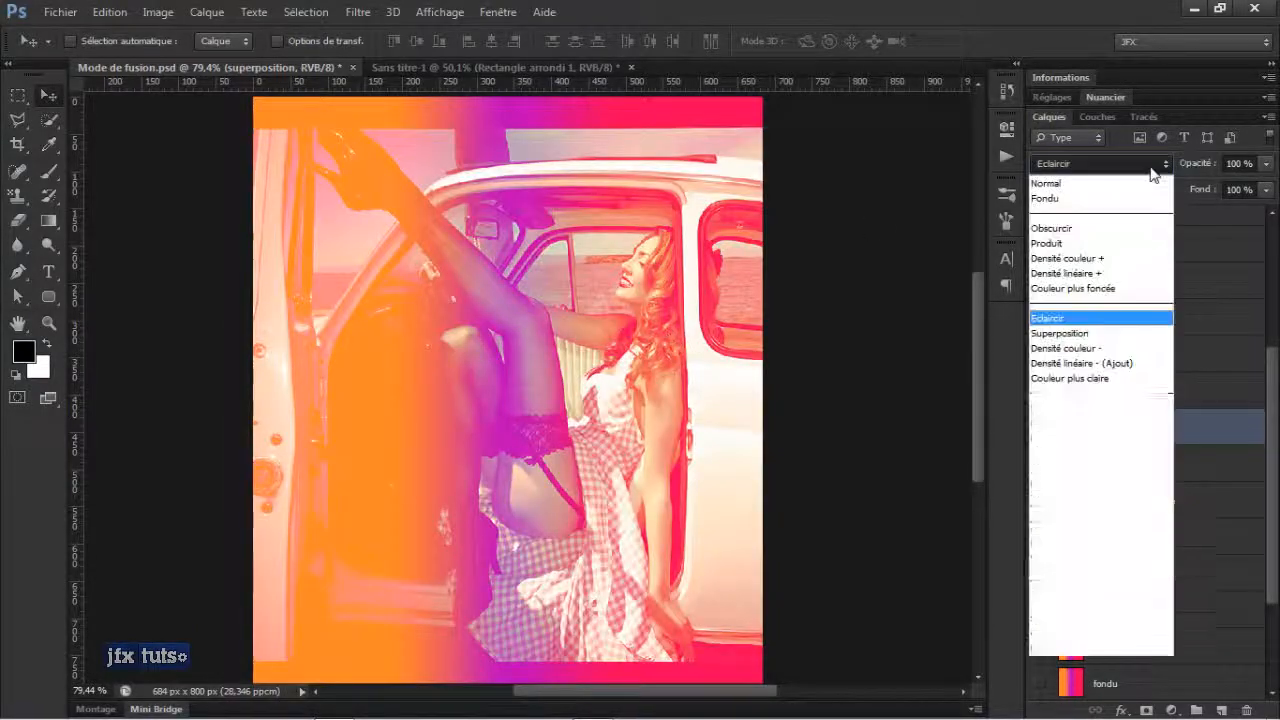
pyautogui.click(1076, 330)
pyautogui.click(1062, 280)
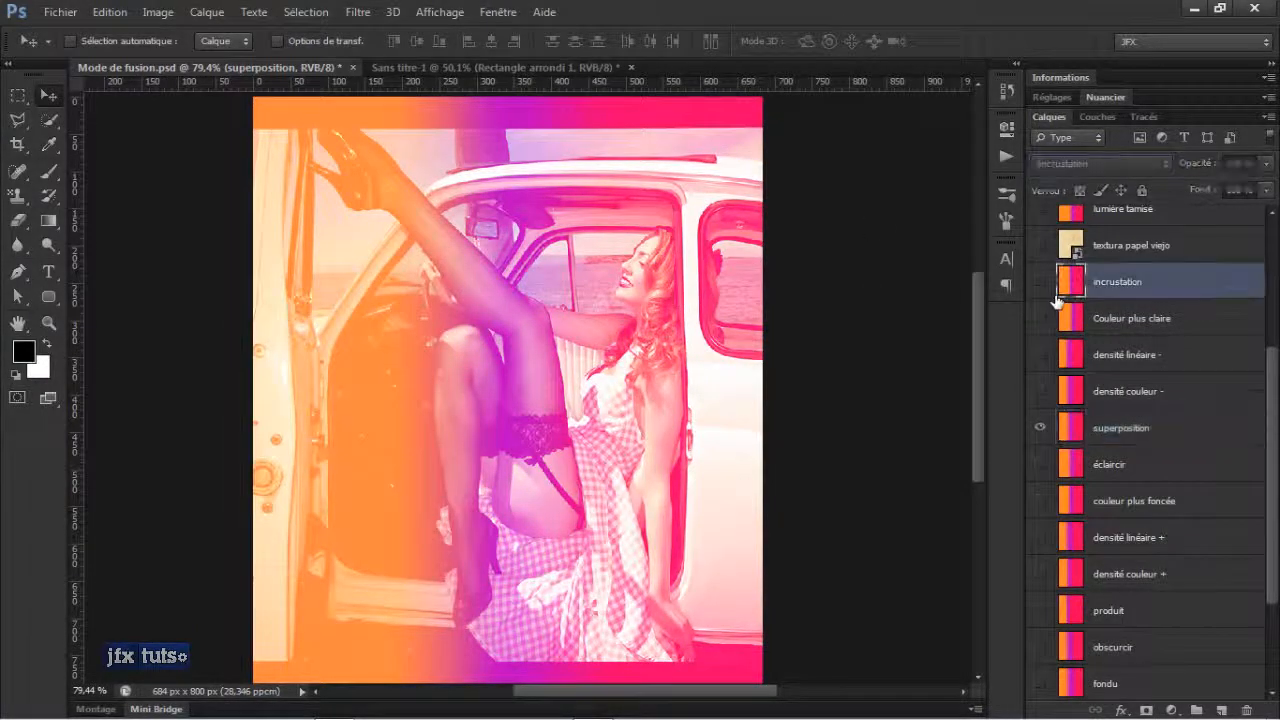
pyautogui.click(1088, 440)
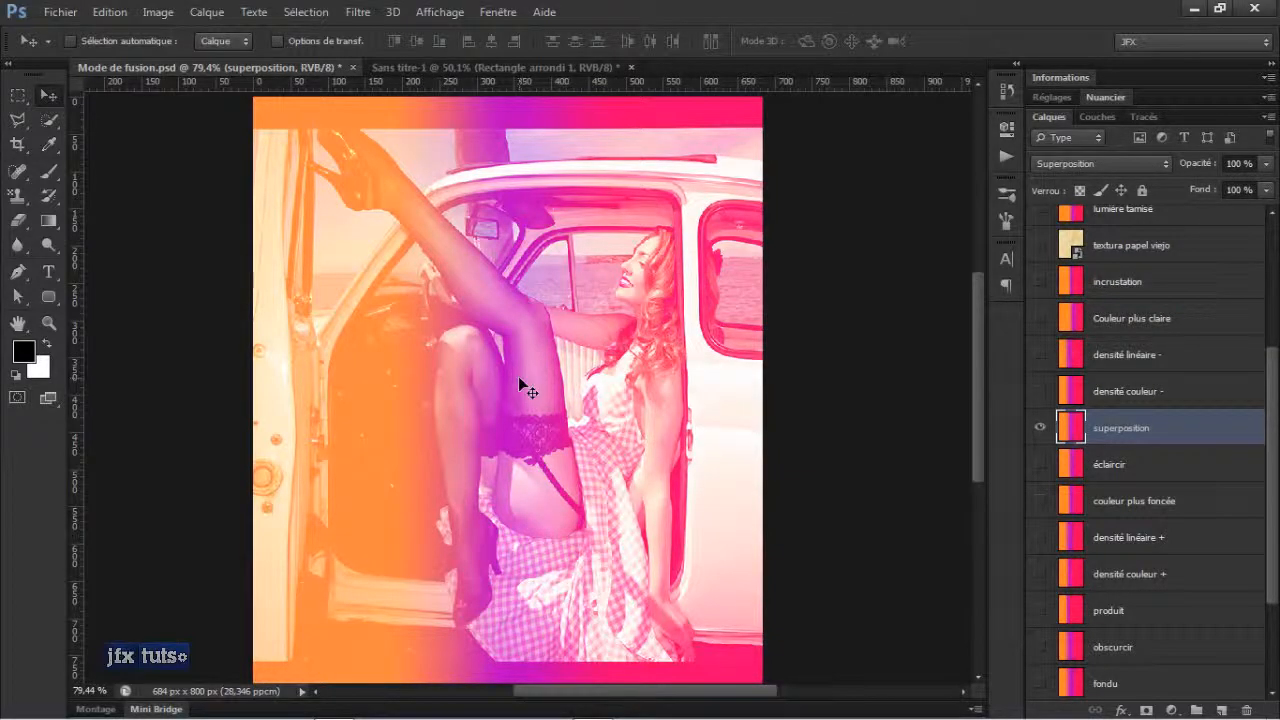
# - Hide the superposition layer and toggle densité couleur - to compare its effect with the photo, finishing with both hidden
pyautogui.scroll(3, 523, 383)
pyautogui.scroll(-2, 521, 372)
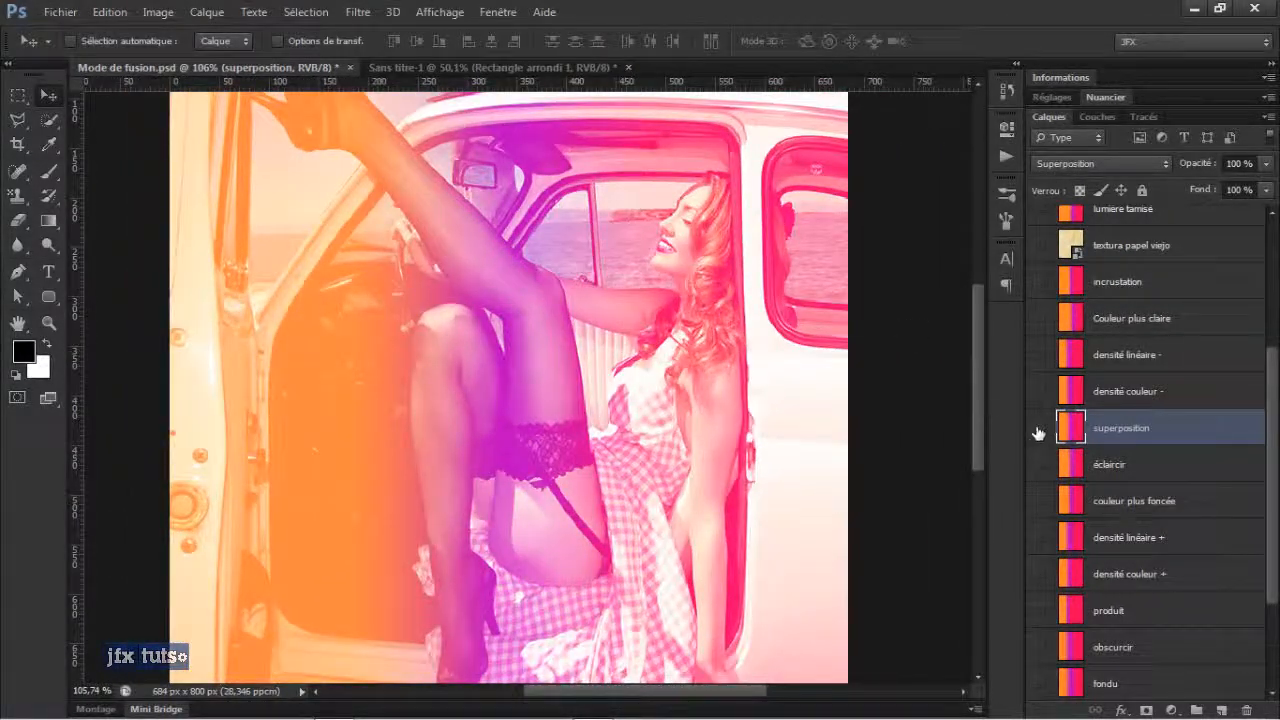
pyautogui.click(1040, 428)
pyautogui.click(1040, 392)
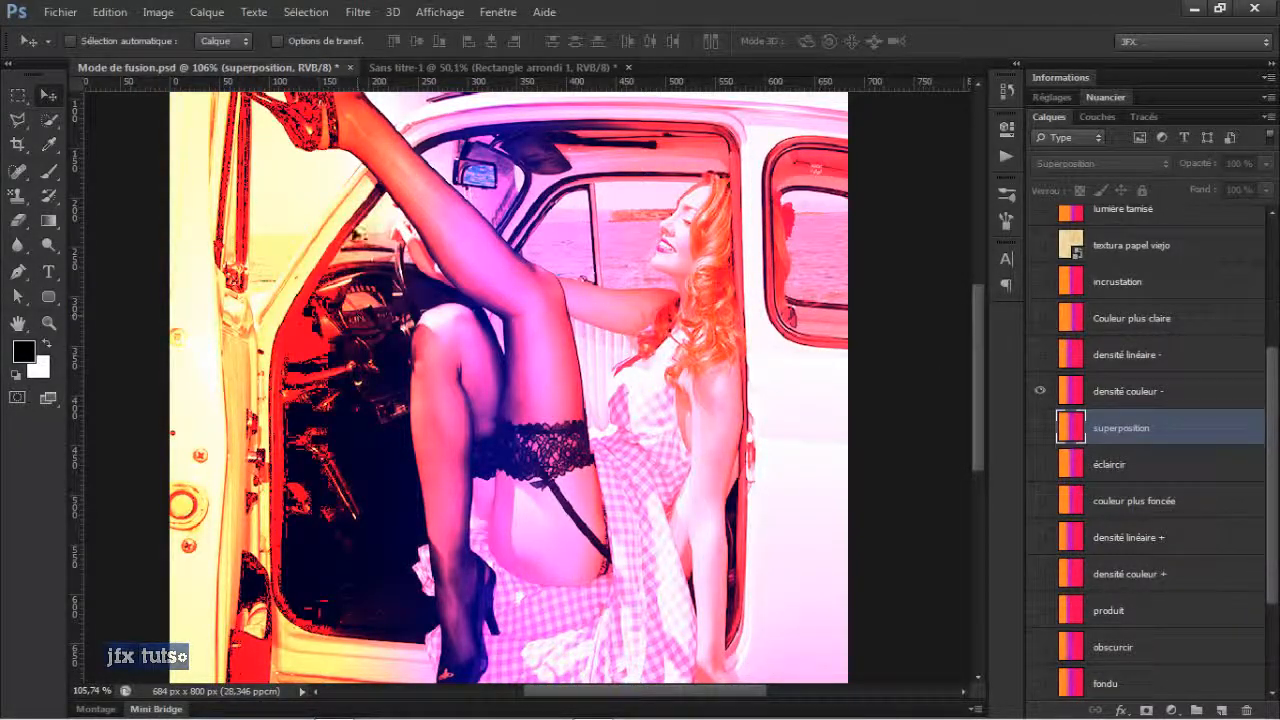
pyautogui.click(1039, 393)
pyautogui.click(1040, 393)
pyautogui.click(1040, 391)
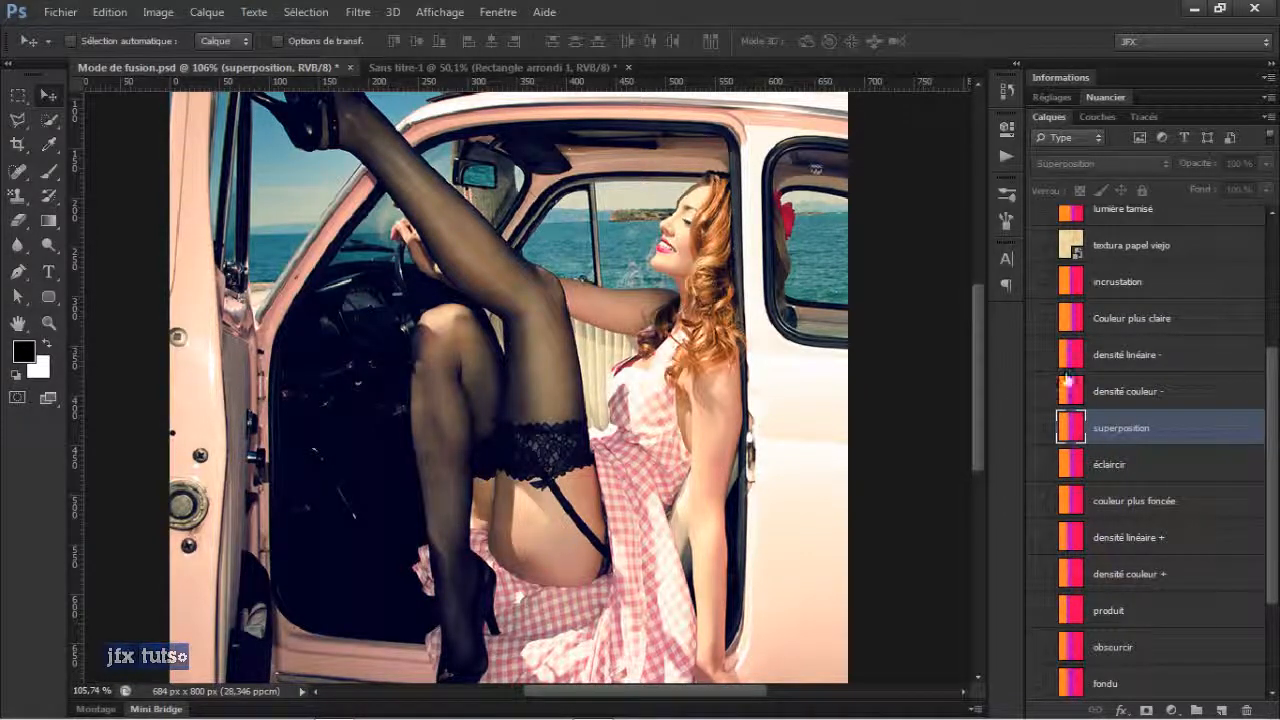
# - Show the densité linéaire - layer over the photo to examine its effect, and hide it again
pyautogui.click(1040, 354)
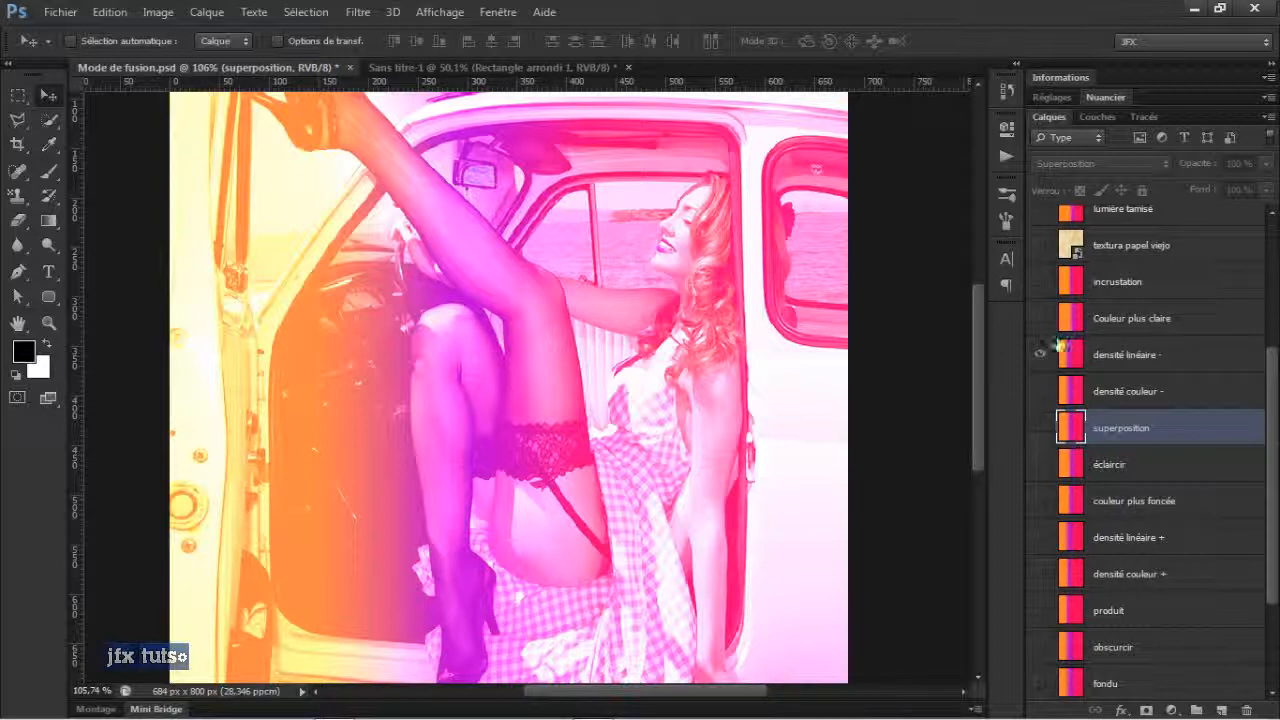
pyautogui.moveTo(1272, 376); pyautogui.dragTo(1272, 286)
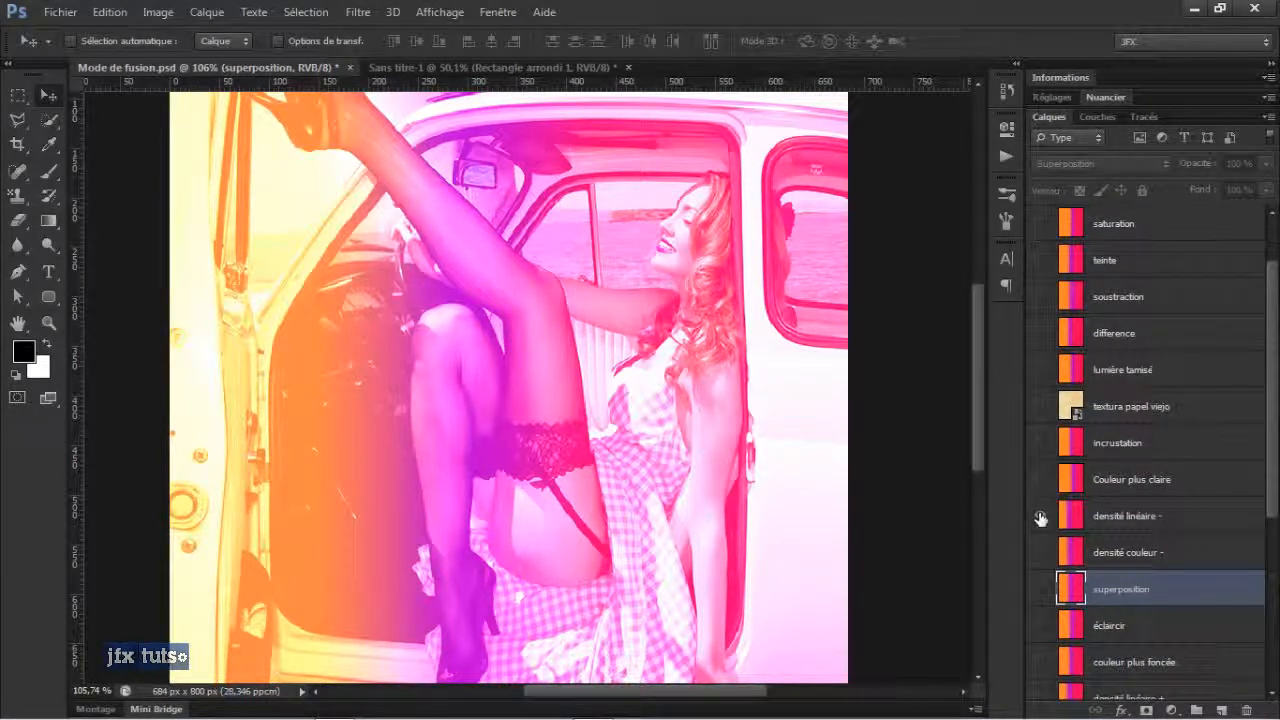
pyautogui.click(1040, 517)
# - Toggle the incrustation layer's visibility repeatedly to compare its effect with the original photo, finishing with it hidden
pyautogui.click(1040, 443)
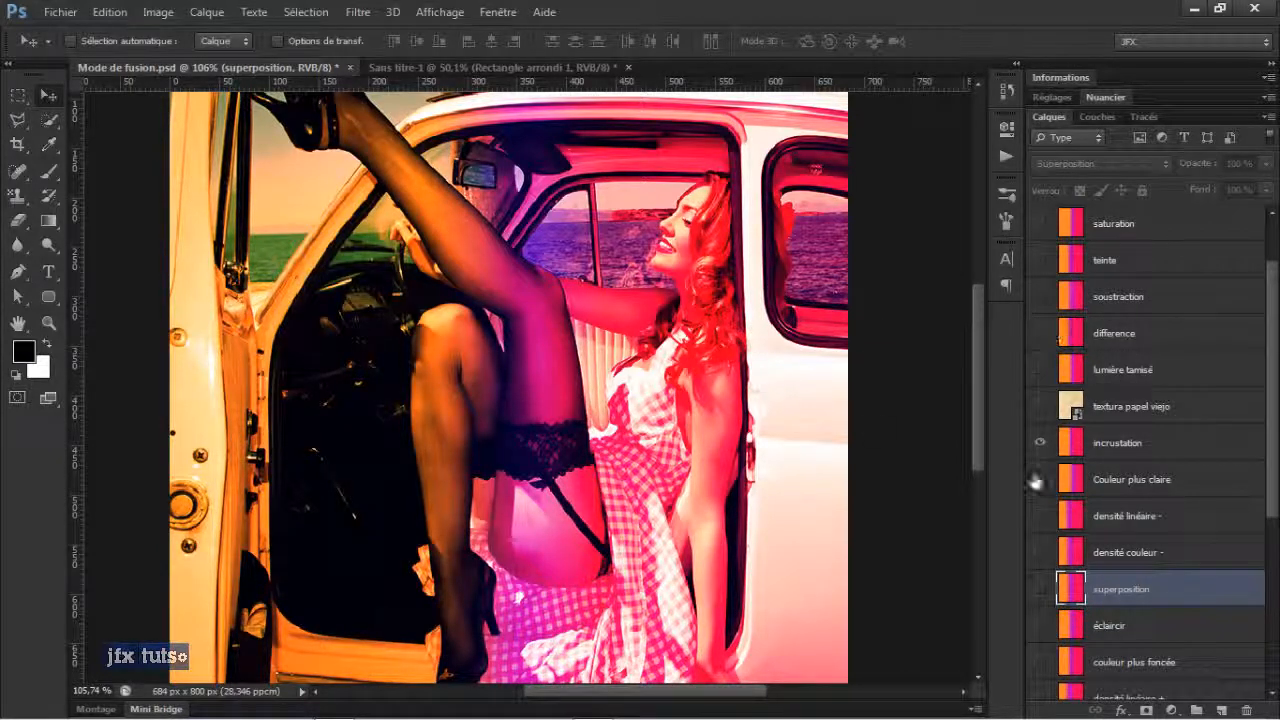
pyautogui.click(1040, 443)
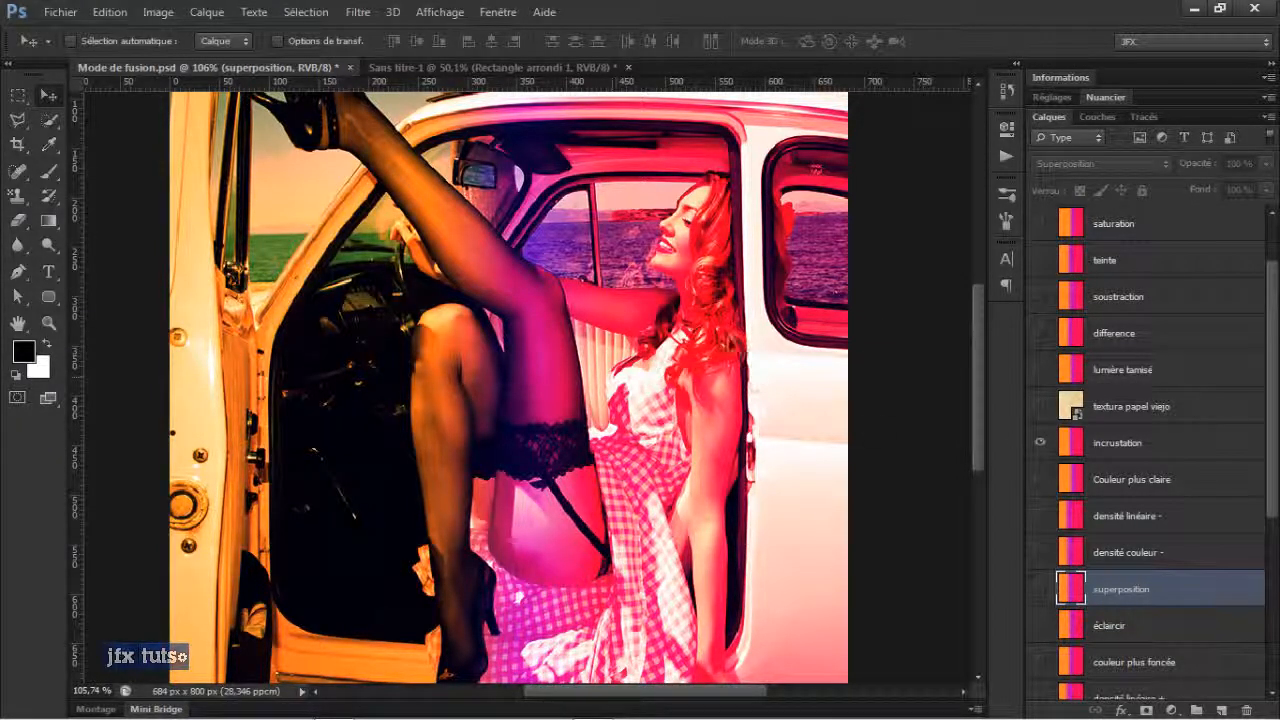
pyautogui.click(1041, 446)
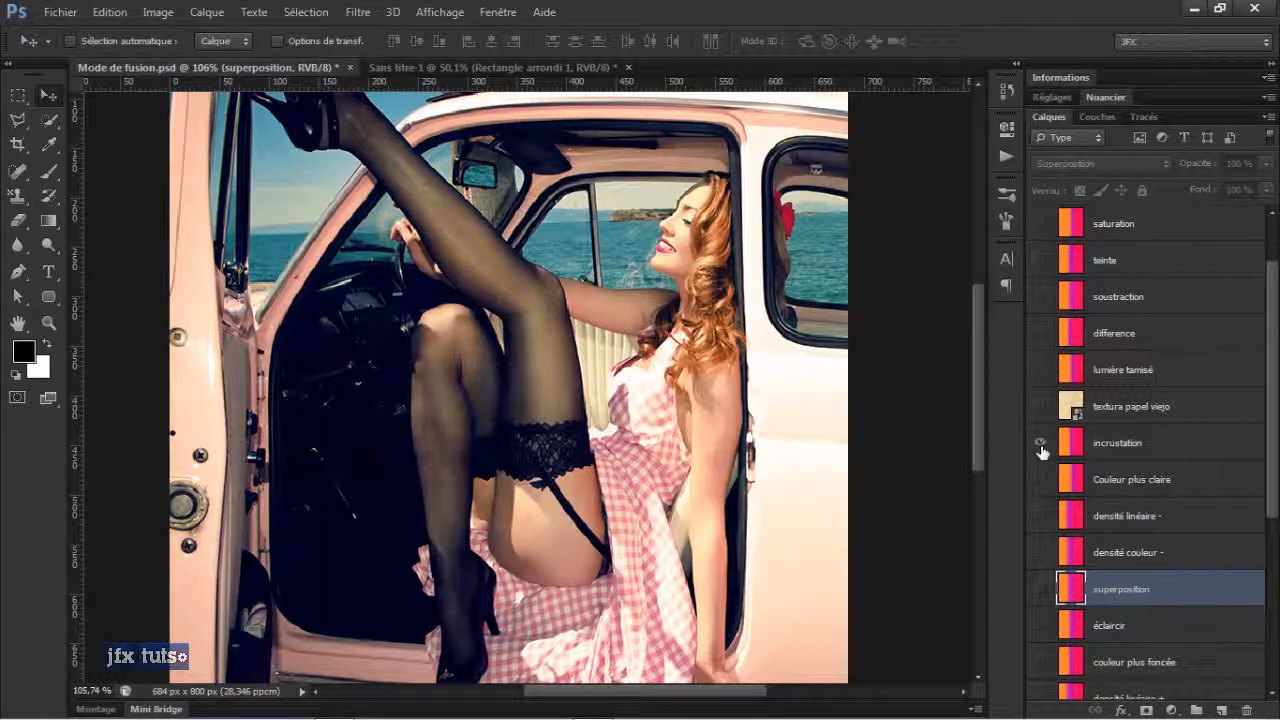
pyautogui.click(1040, 446)
pyautogui.click(1040, 446)
pyautogui.click(1041, 446)
pyautogui.click(1041, 446)
# - Select and show the textura papel viejo layer, with the whole image in view
pyautogui.moveTo(1267, 402); pyautogui.dragTo(1268, 366)
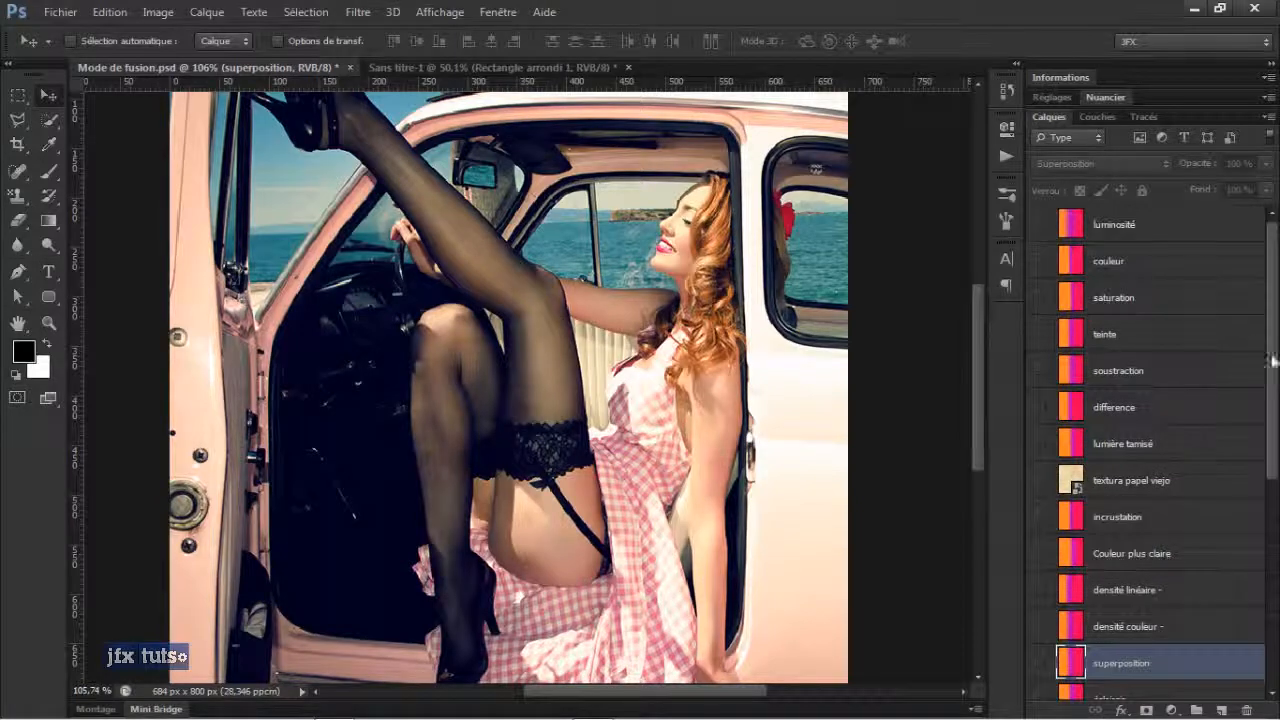
pyautogui.click(1110, 488)
pyautogui.click(1041, 482)
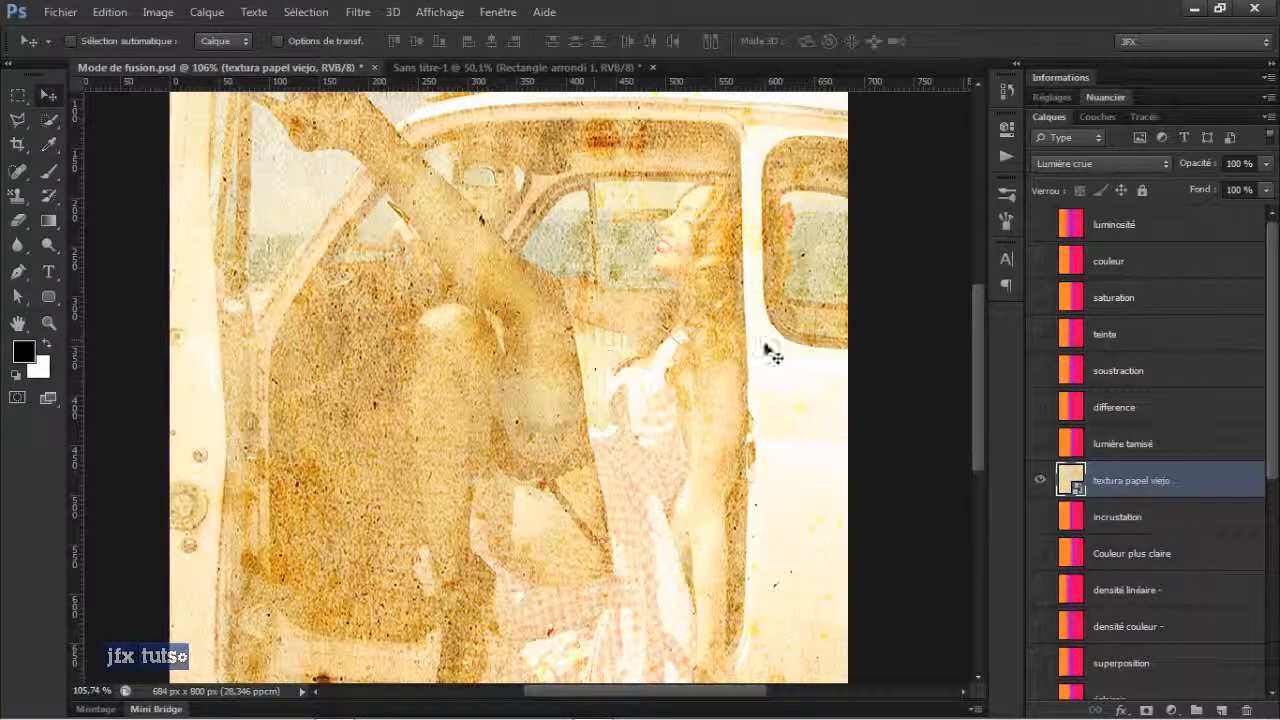
pyautogui.scroll(-2, 858, 349)
pyautogui.scroll(-1, 860, 349)
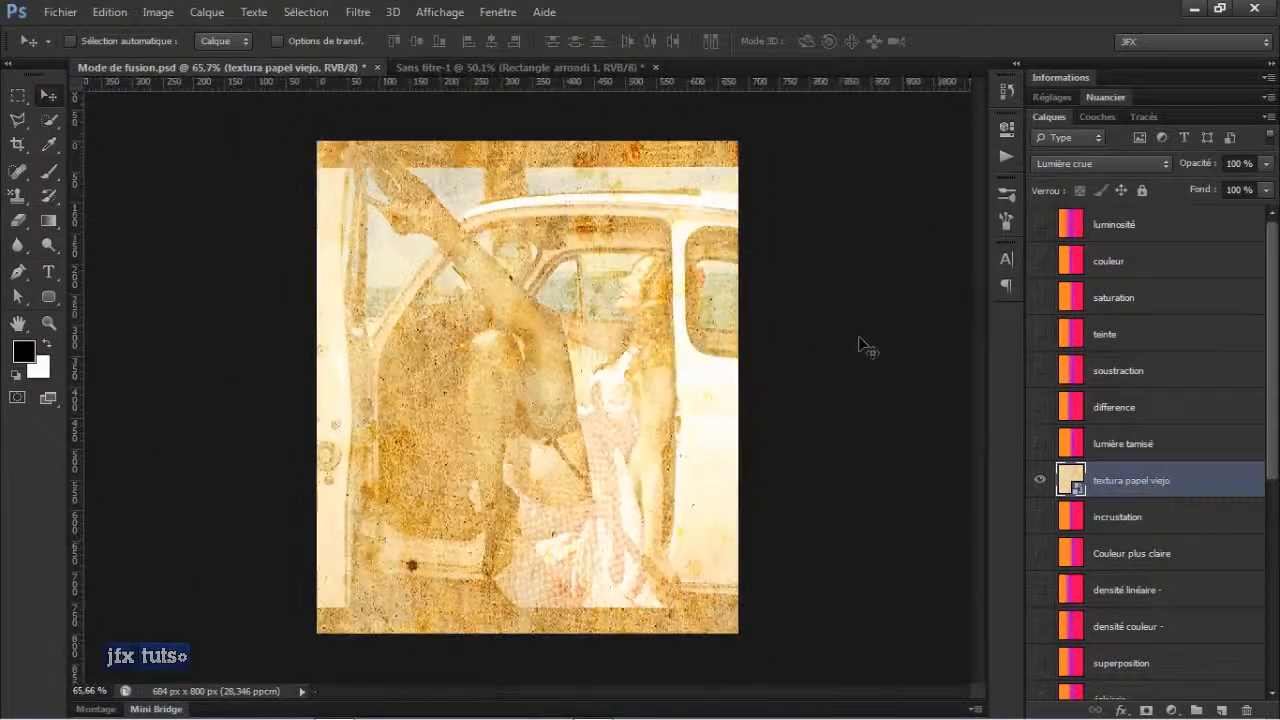
# - Cycle the textura papel viejo layer's blending mode from Fondu through the darkening modes up to Couleur plus foncée
pyautogui.scroll(2, 860, 349)
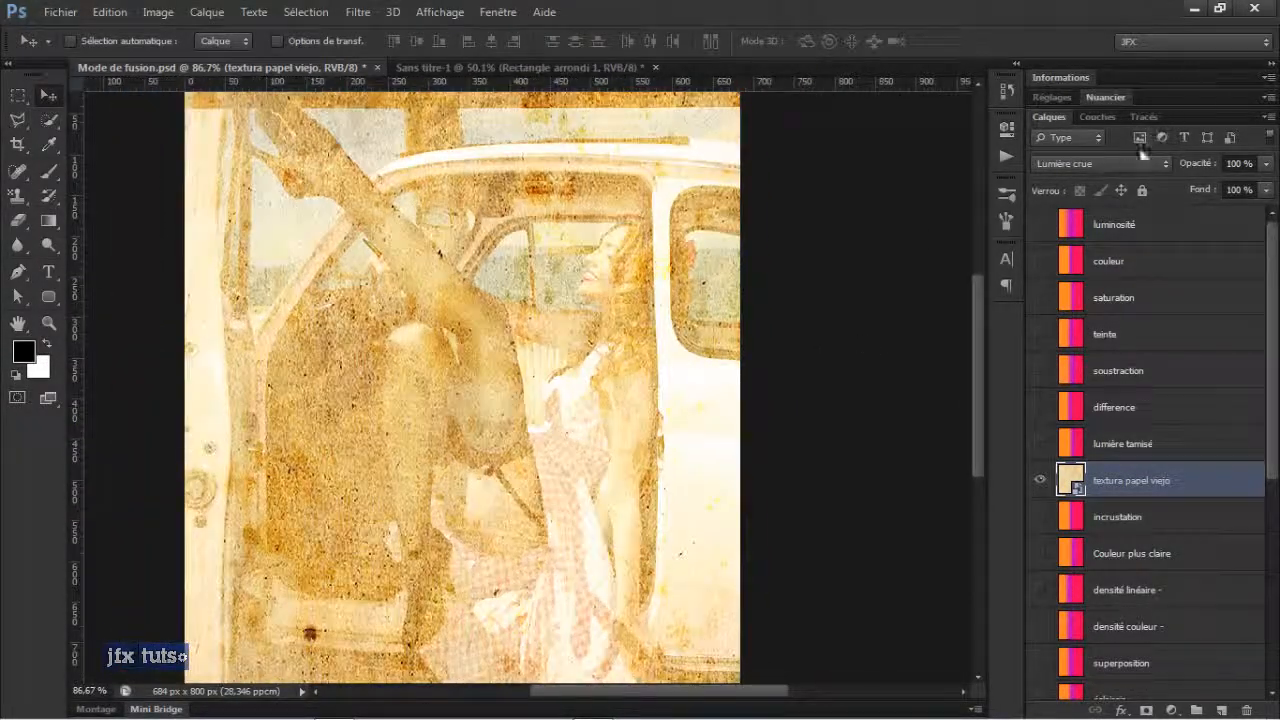
pyautogui.click(1100, 163)
pyautogui.click(1065, 193)
pyautogui.hotkey('shift', '+')
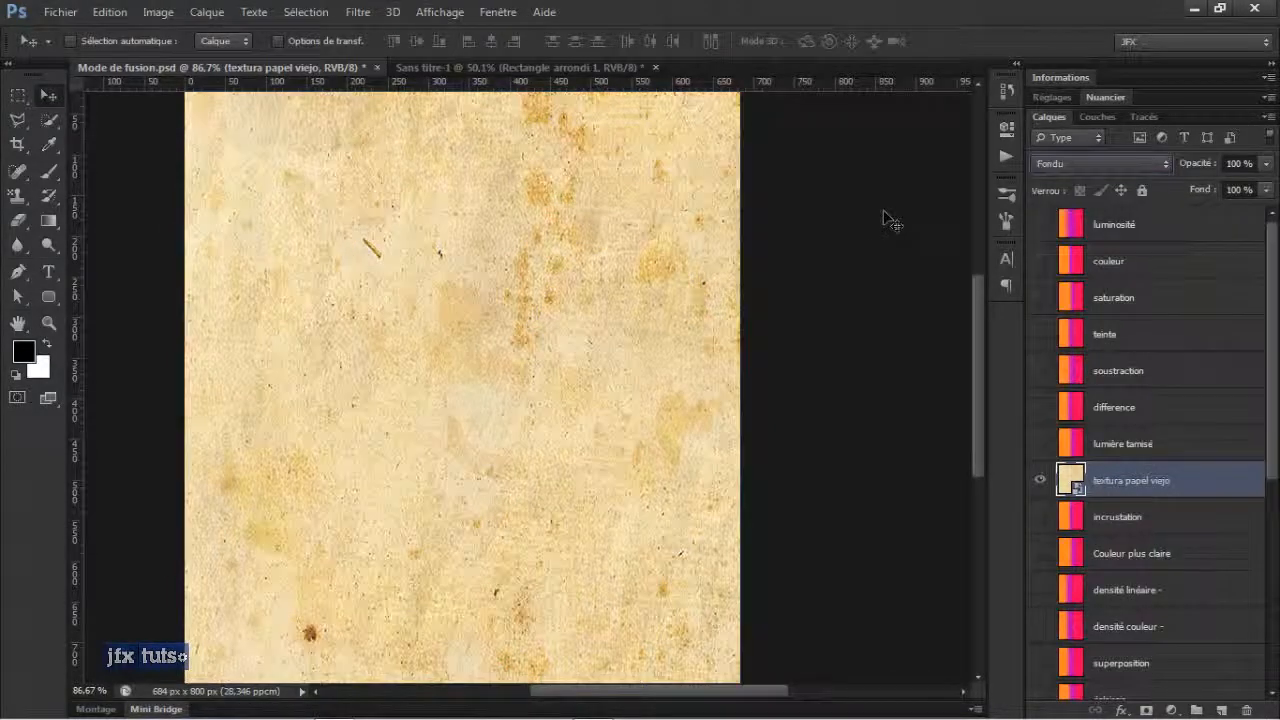
pyautogui.hotkey('shift', '+')
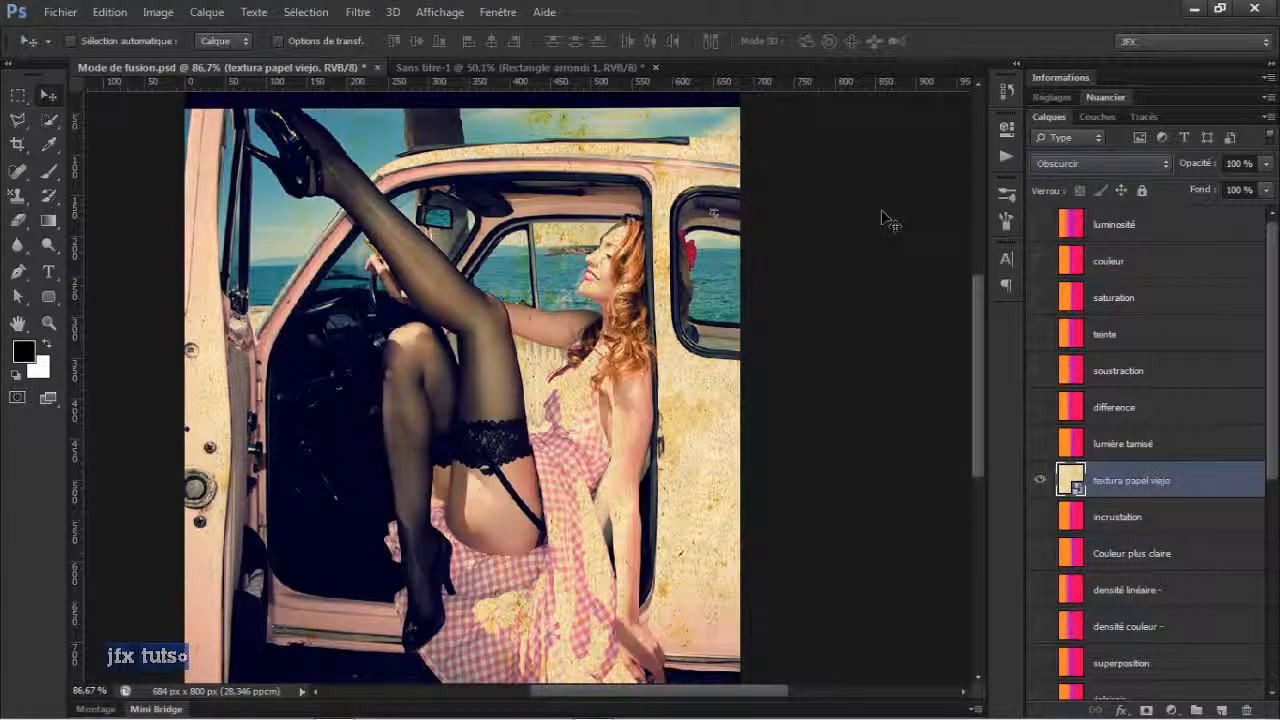
pyautogui.hotkey('shift', '+')
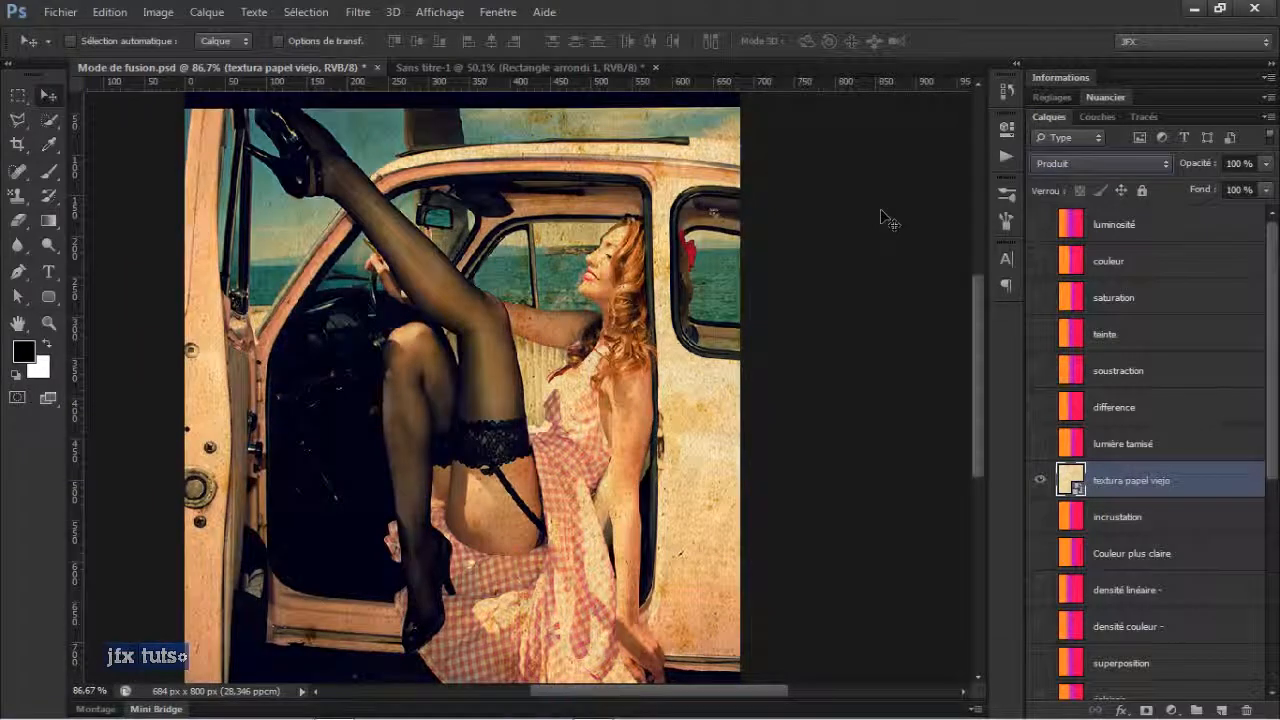
pyautogui.hotkey('shift', '+')
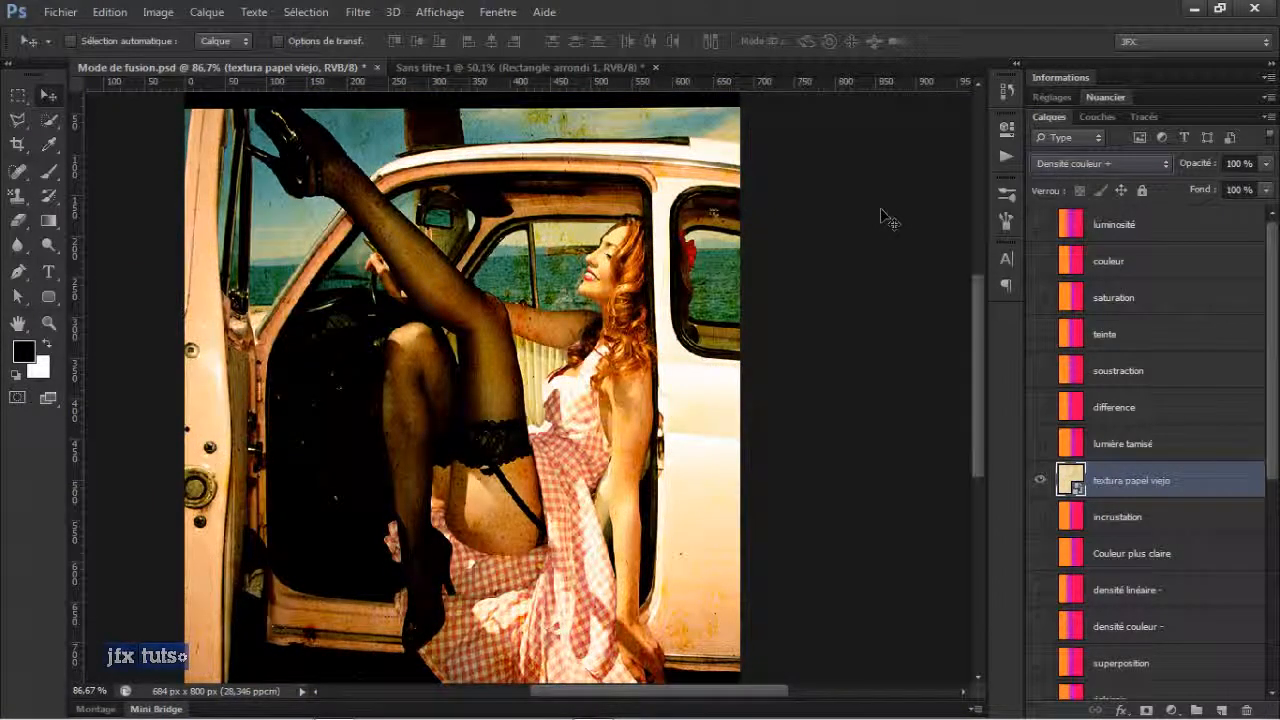
pyautogui.hotkey('shift', '+')
pyautogui.hotkey('shift', '+')
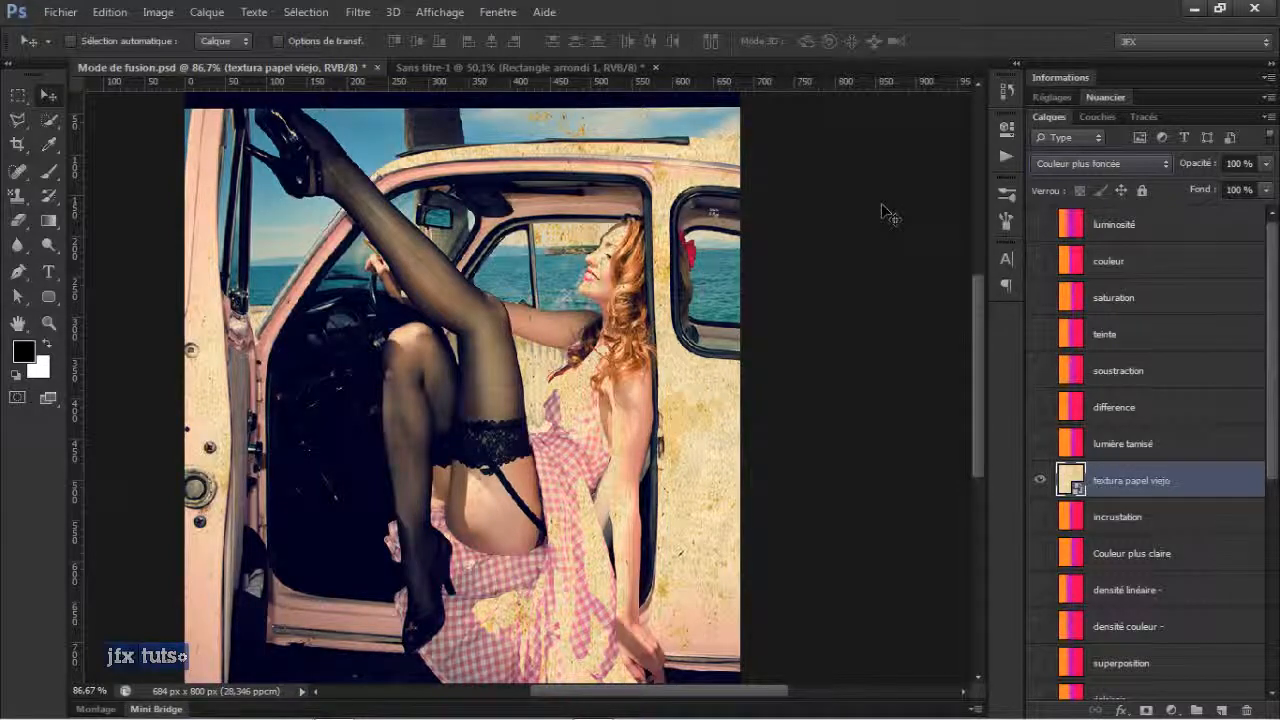
# - Cycle the paper texture layer's blending mode through the lightening modes, including Densité couleur -, up to Incrustation
pyautogui.hotkey('shift', '+')
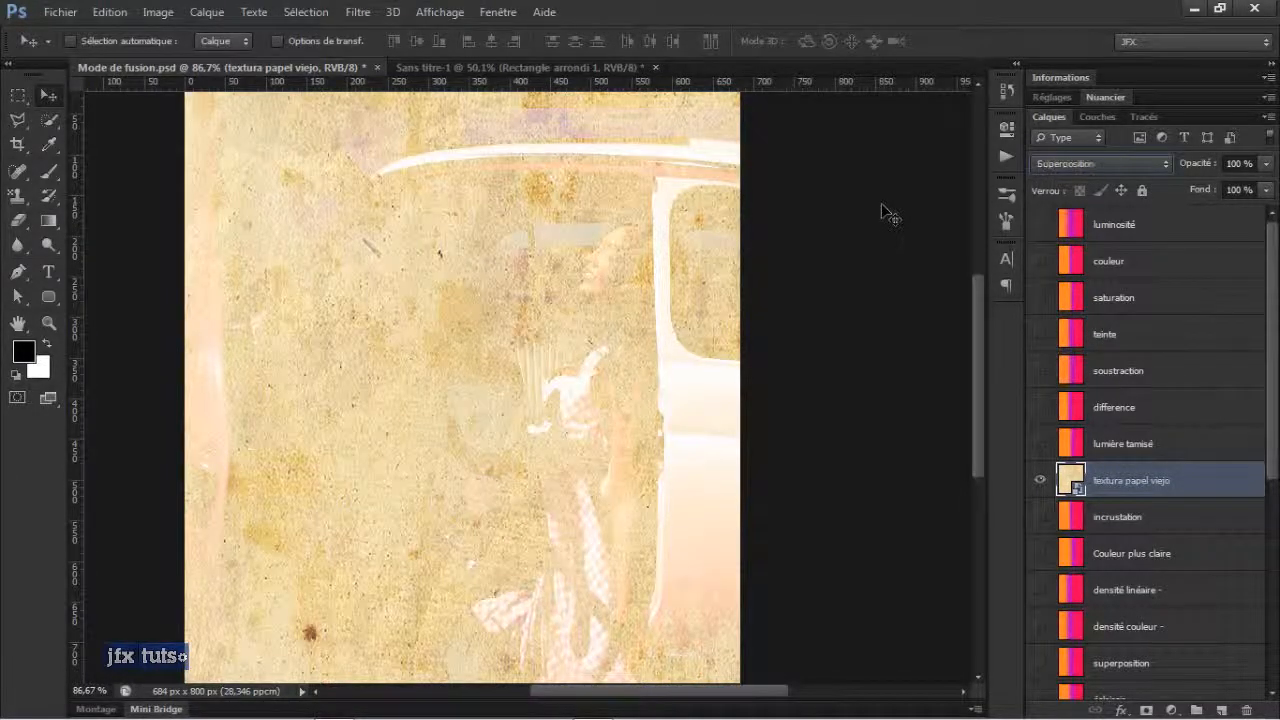
pyautogui.hotkey('alt', 'shift', 'b')
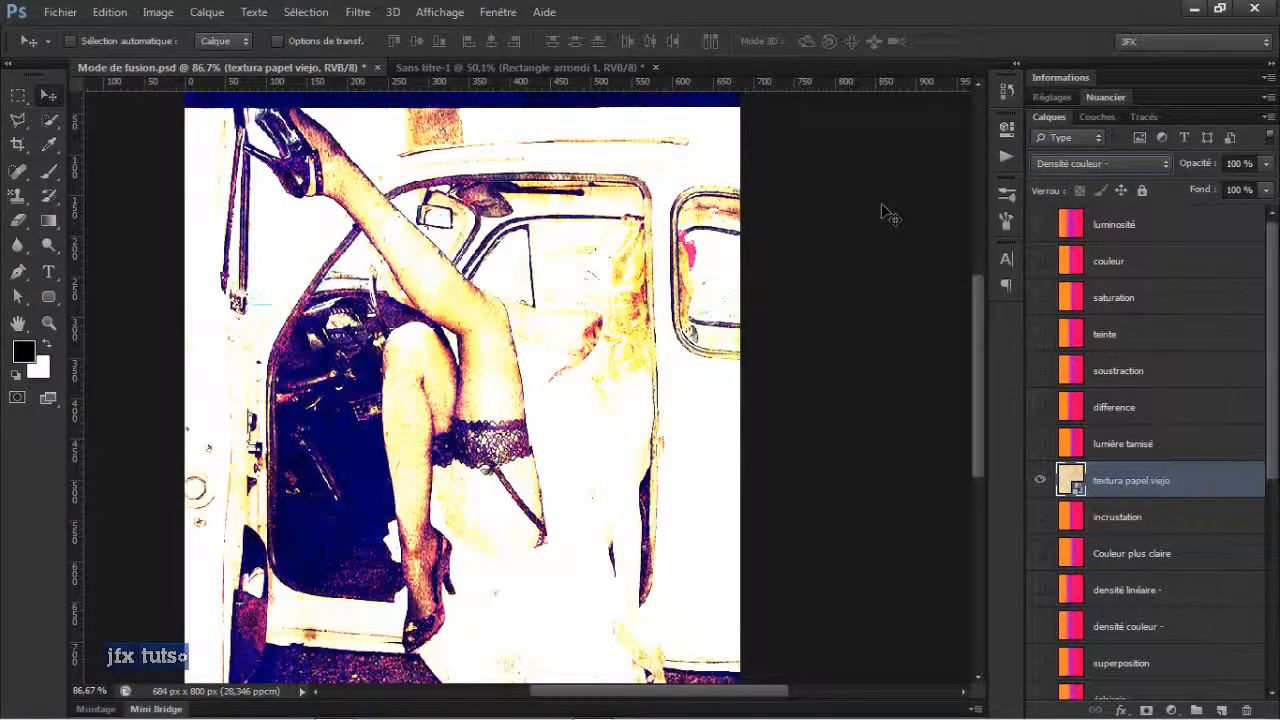
pyautogui.hotkey('shift', '+')
pyautogui.hotkey('shift', '+')
pyautogui.hotkey('shift', '+')
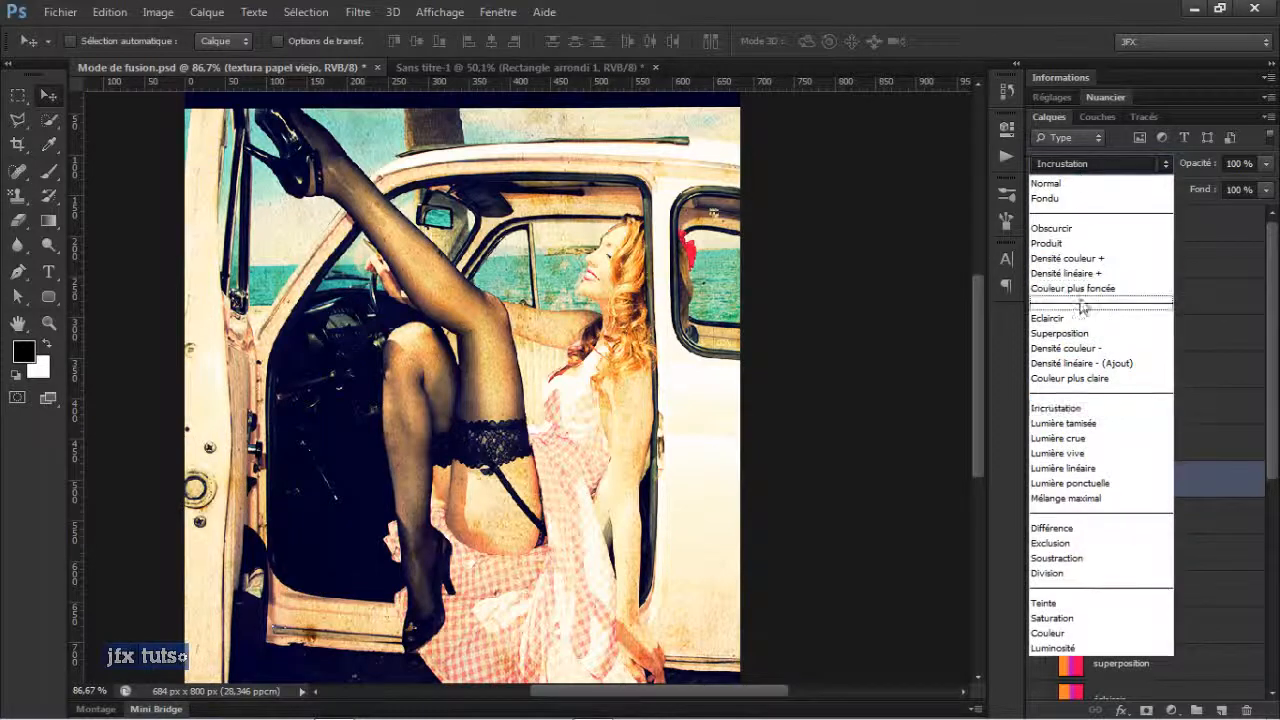
# - Switch the paper texture layer's blending mode to Superposition and then to Produit to compare their effects
pyautogui.click(1078, 334)
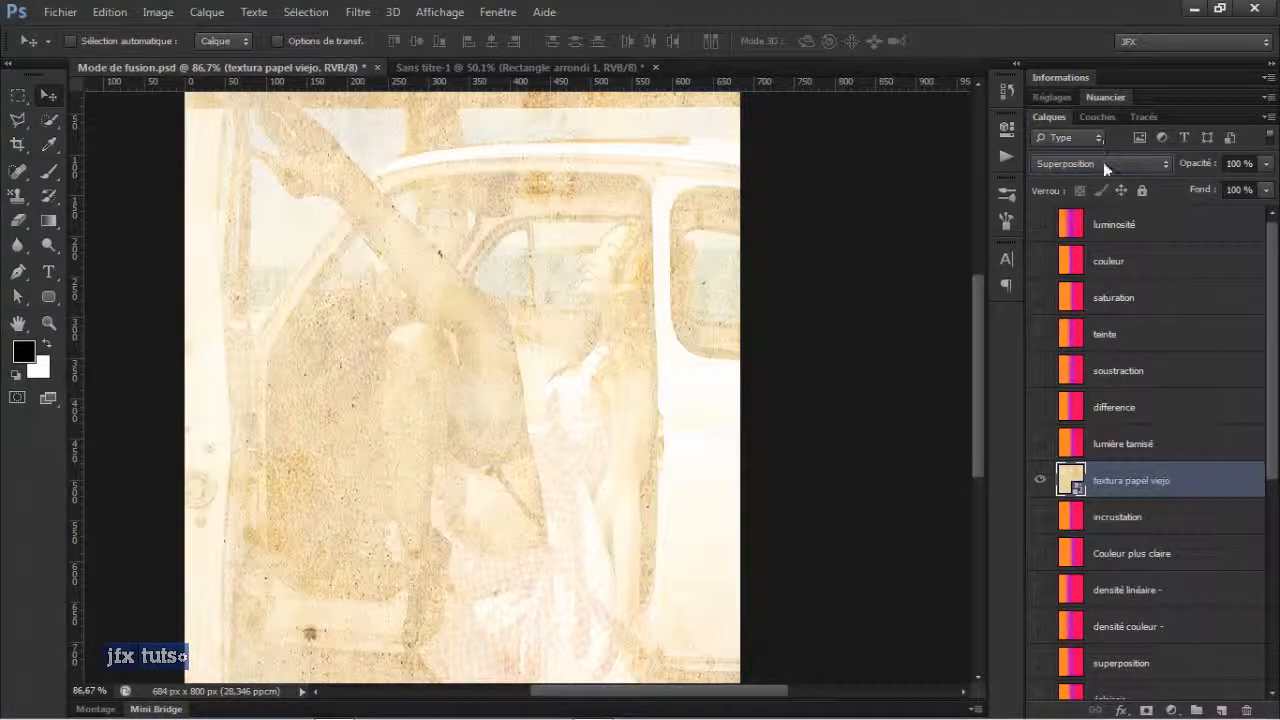
pyautogui.click(1103, 162)
pyautogui.click(1076, 244)
pyautogui.click(1097, 162)
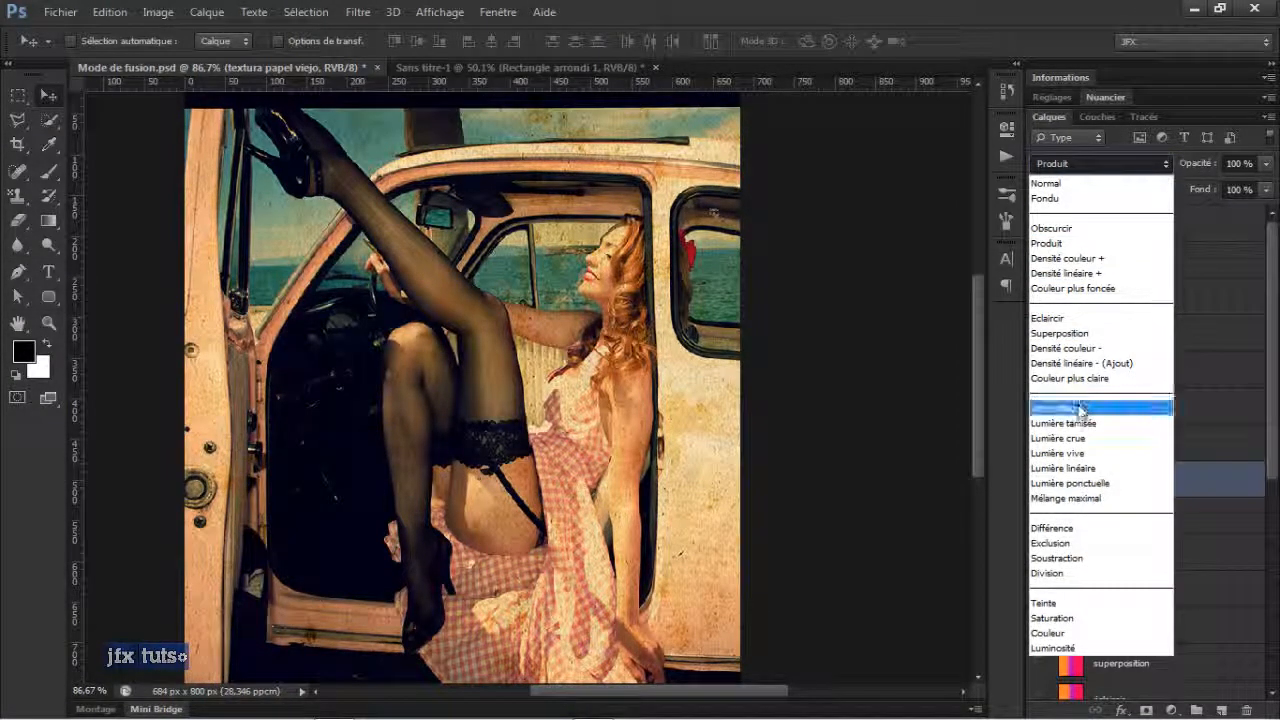
pyautogui.click(900, 230)
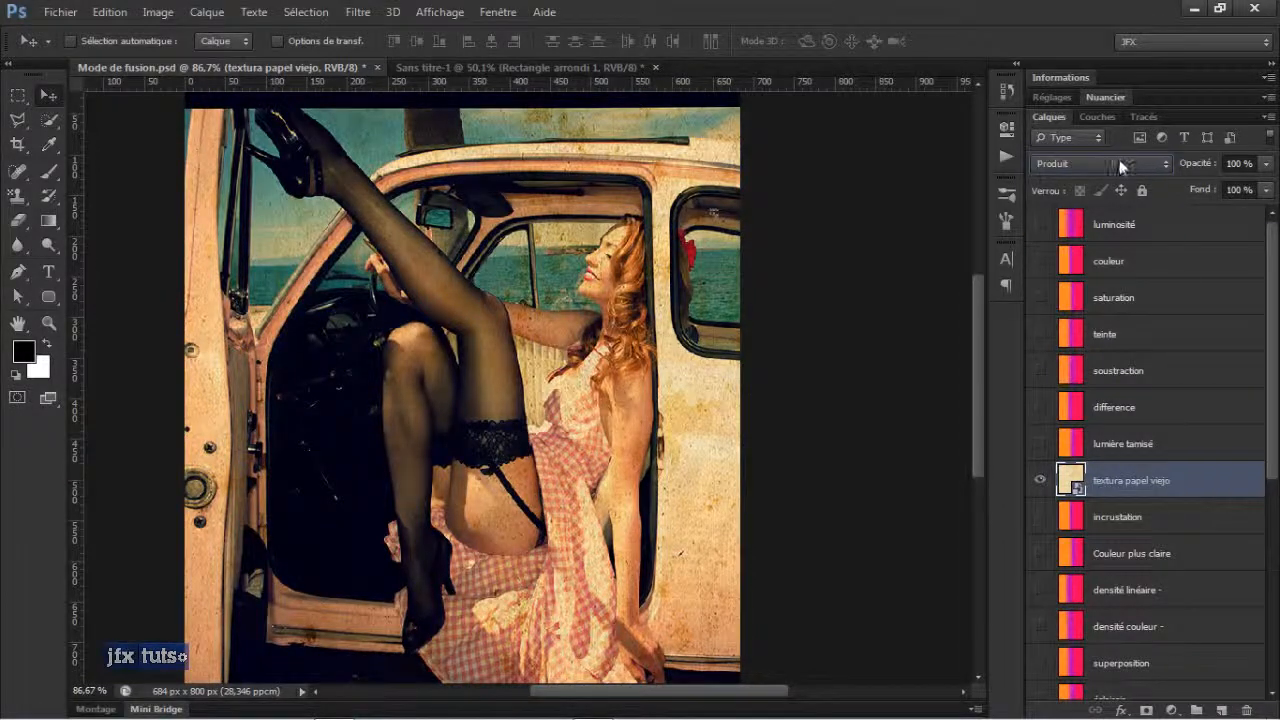
pyautogui.click(1122, 164)
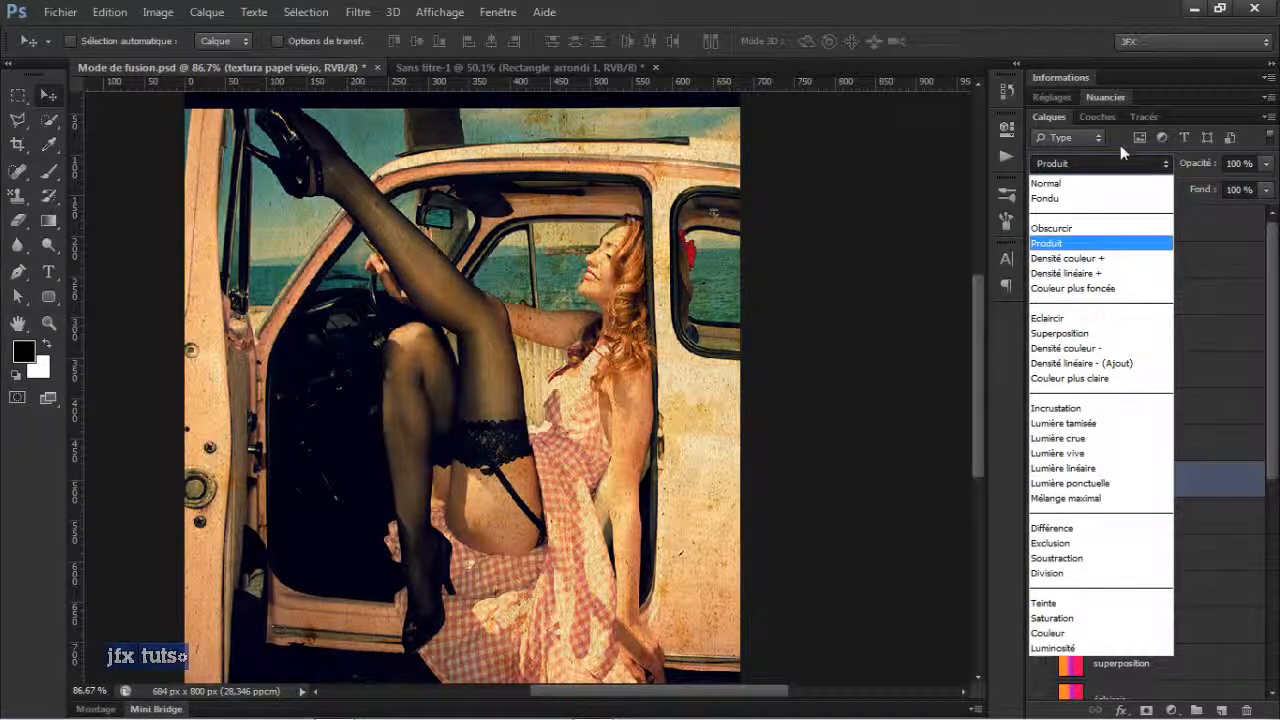
pyautogui.click(1120, 148)
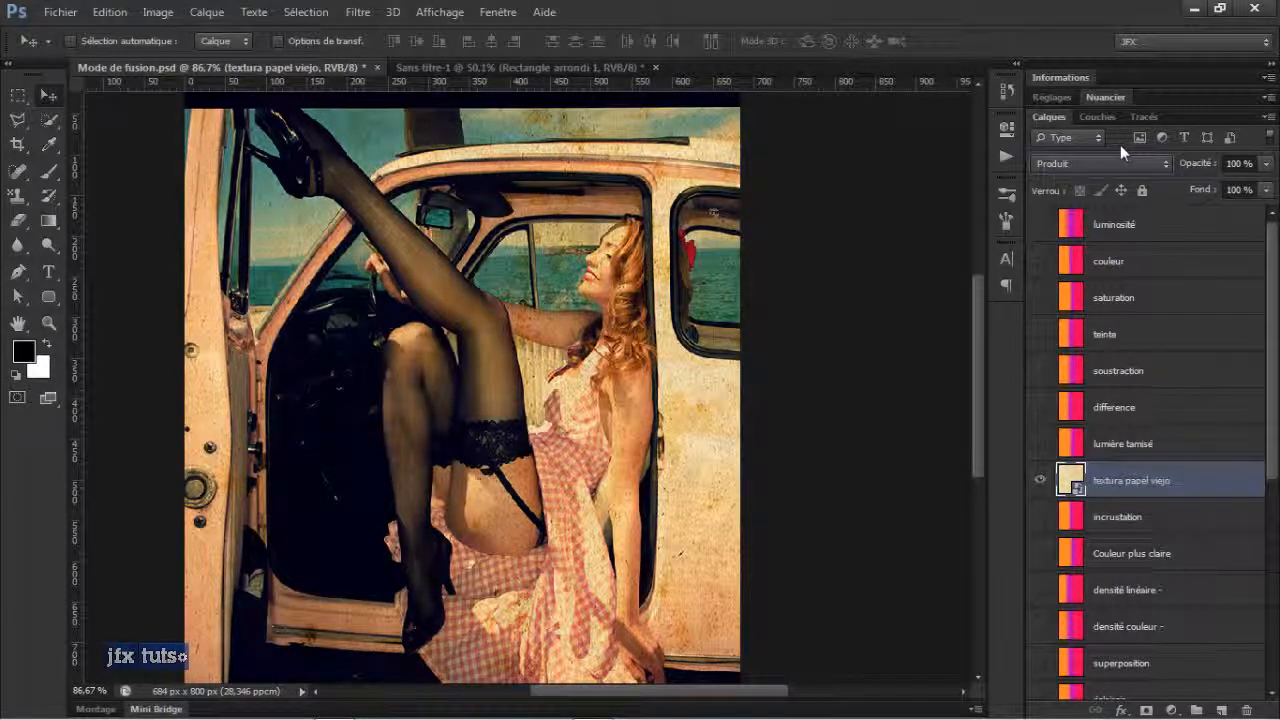
# - Alternate the paper texture layer's blending mode between Incrustation and Superposition, finishing with Incrustation
pyautogui.click(1118, 163)
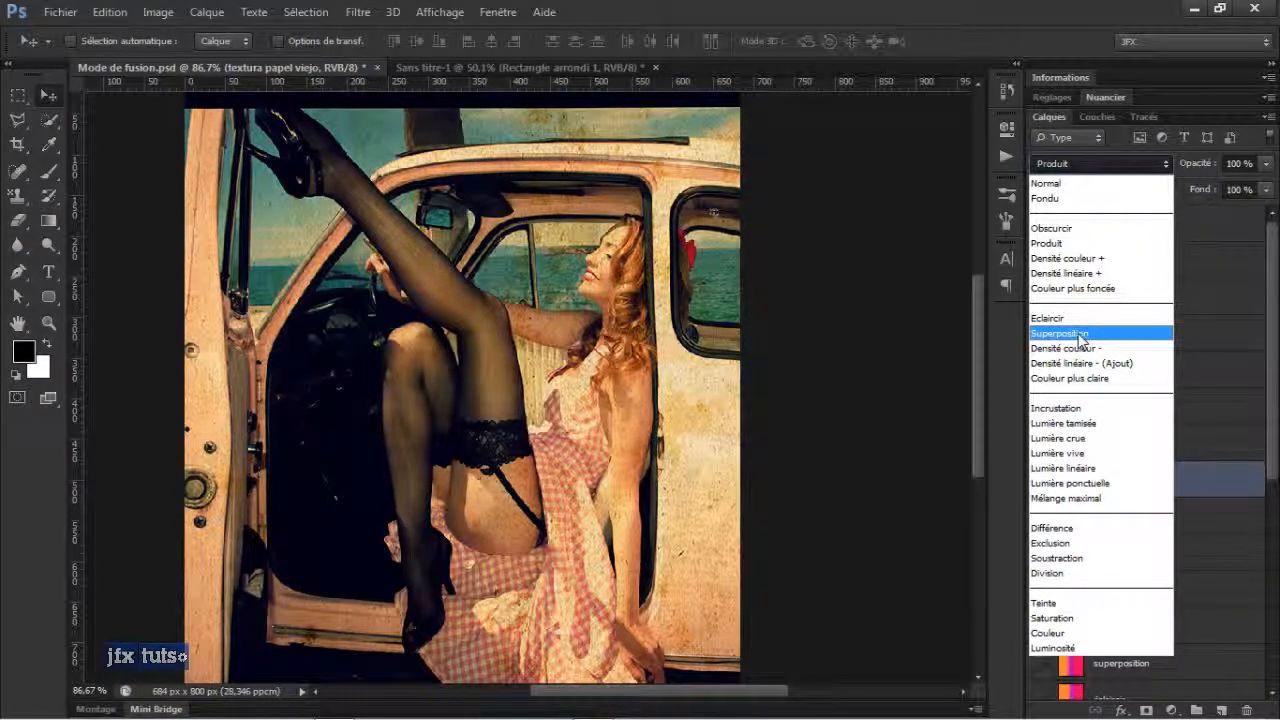
pyautogui.click(1108, 416)
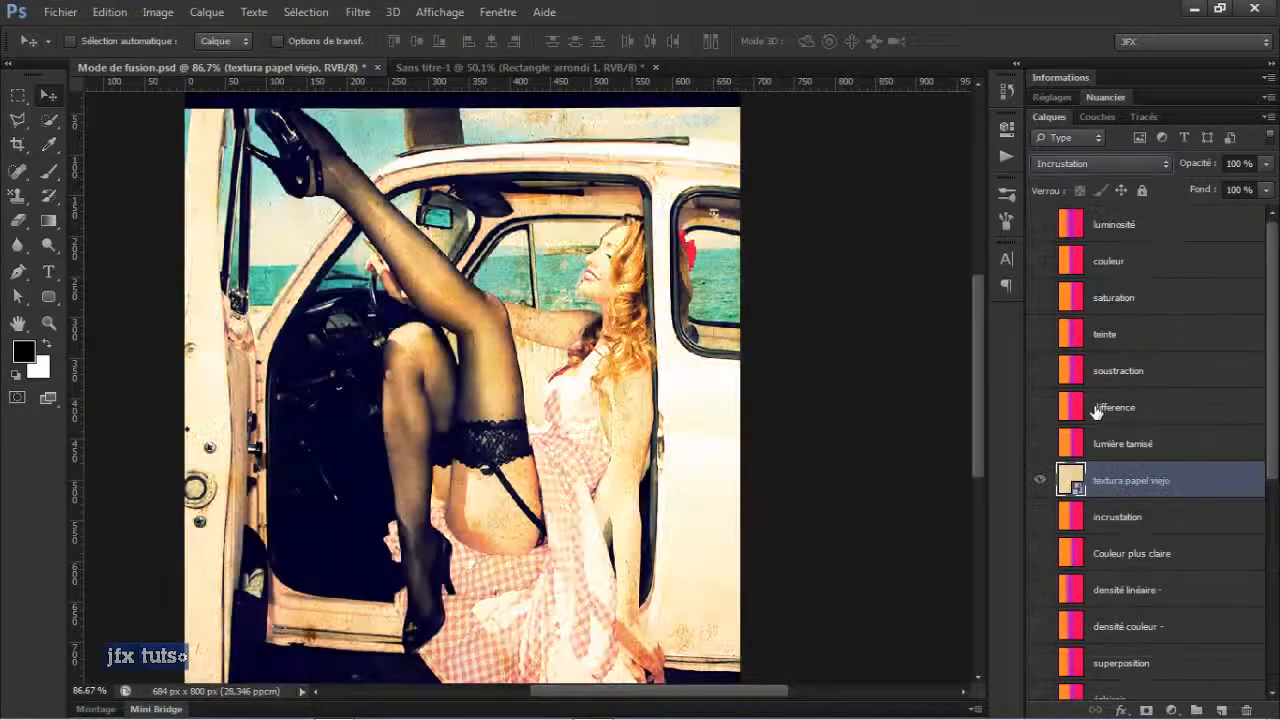
pyautogui.click(1108, 164)
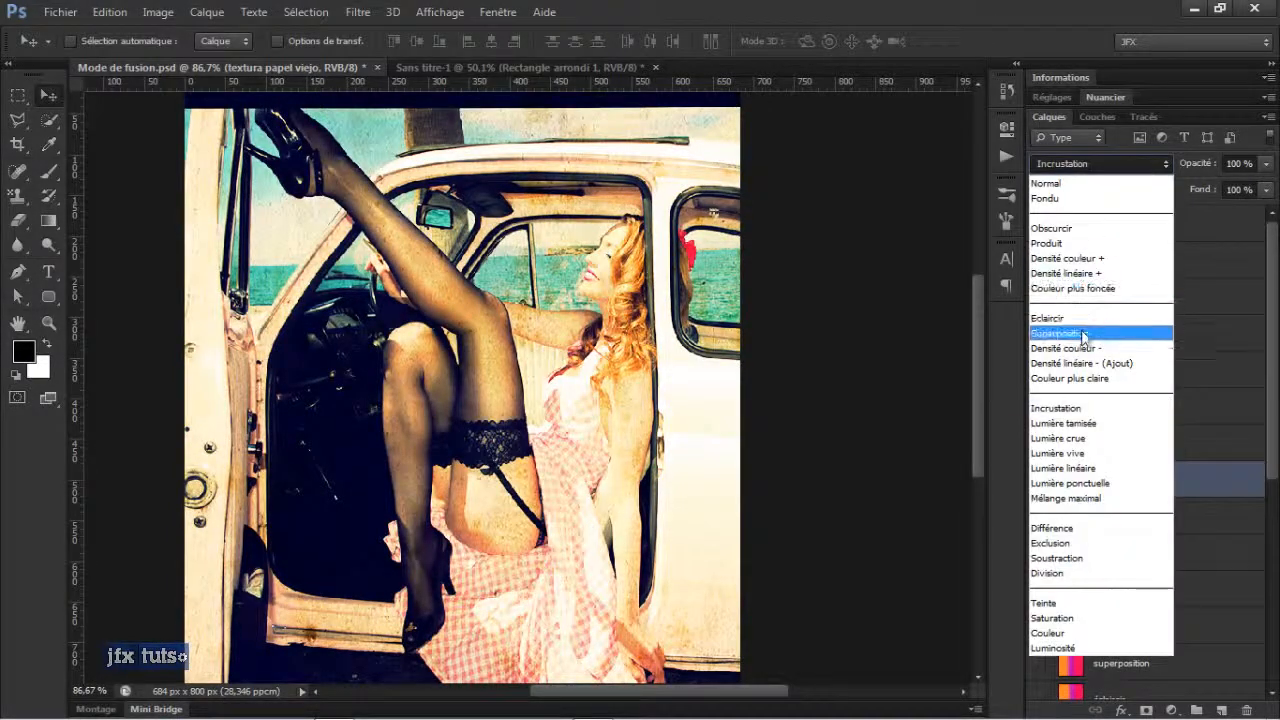
pyautogui.click(1080, 334)
pyautogui.click(1100, 164)
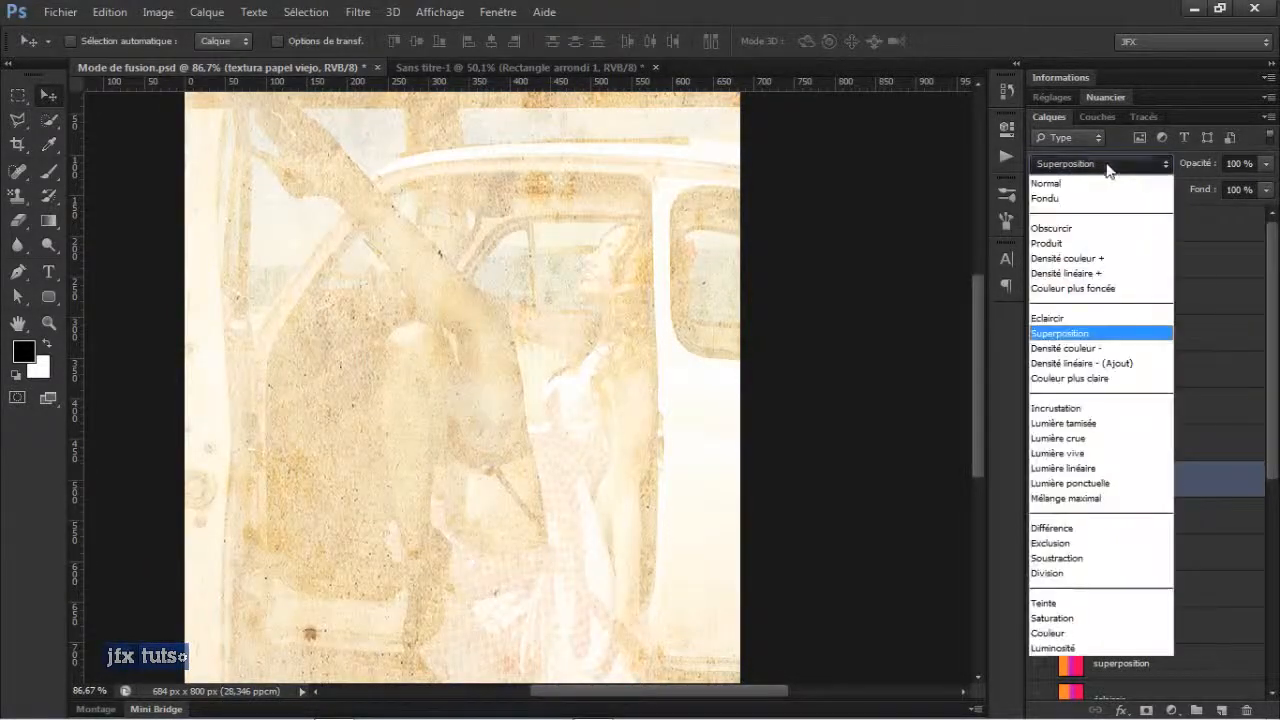
pyautogui.click(1084, 408)
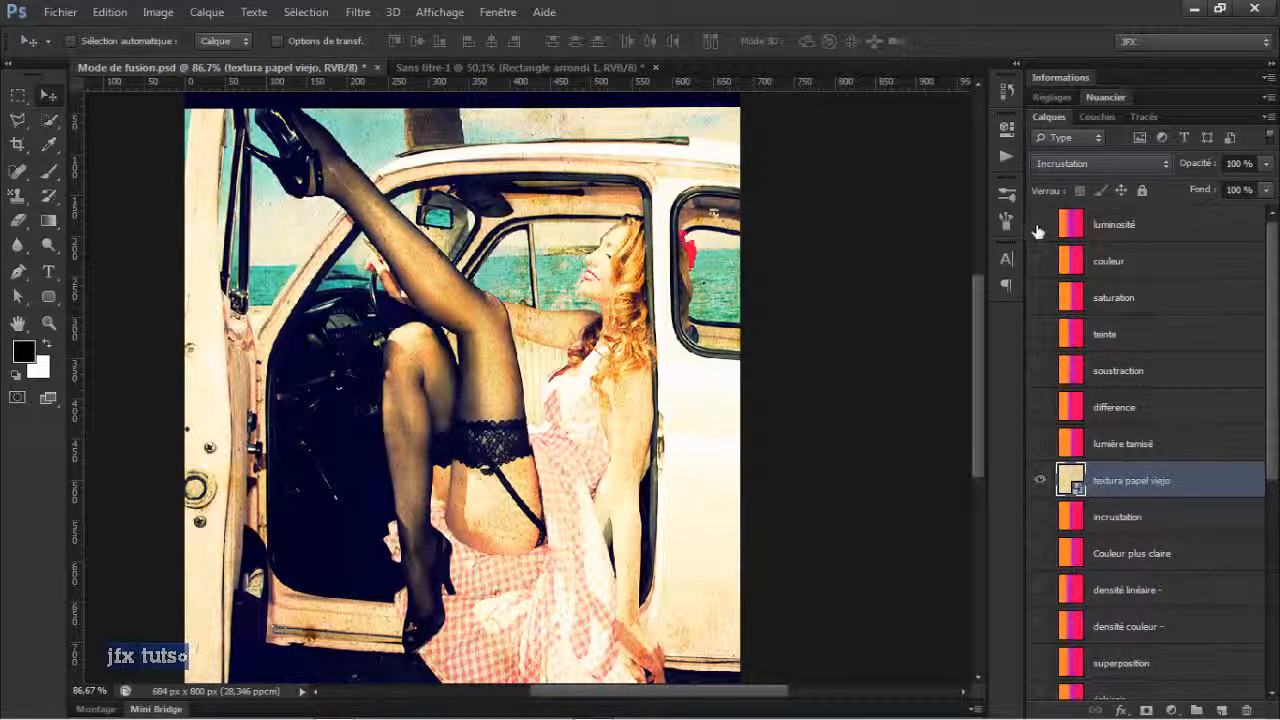
# - Hide the textura papel viejo layer, and briefly show the lumière tamisé layer to examine its effect
pyautogui.click(1040, 480)
pyautogui.click(1040, 446)
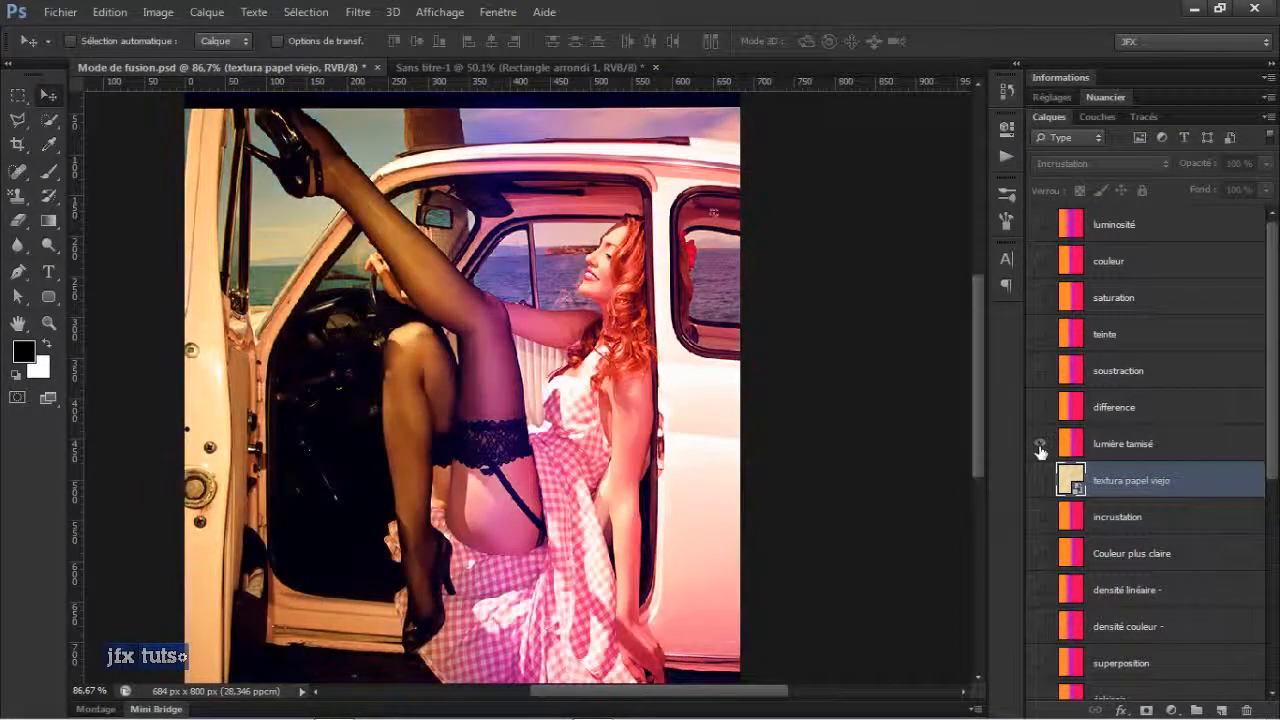
pyautogui.click(1040, 446)
# - Select the difference layer and toggle its visibility to compare its effect with the photo, finishing with it hidden
pyautogui.click(1040, 407)
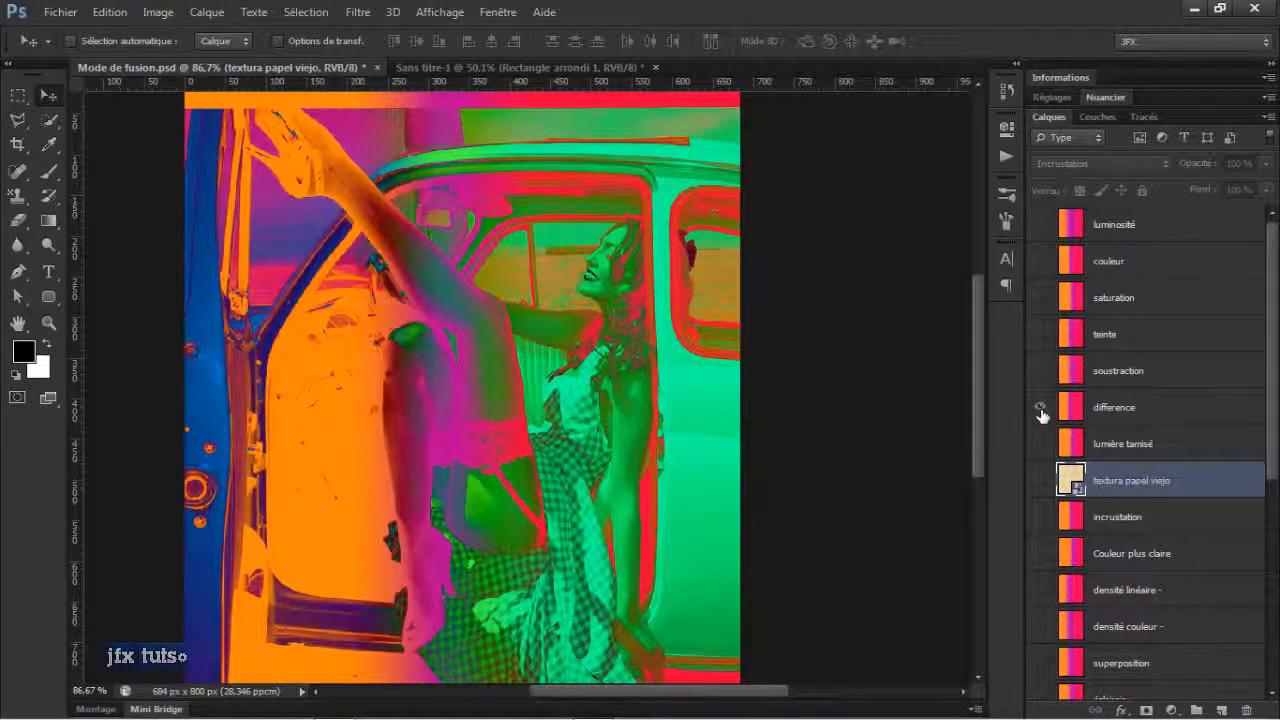
pyautogui.click(1120, 408)
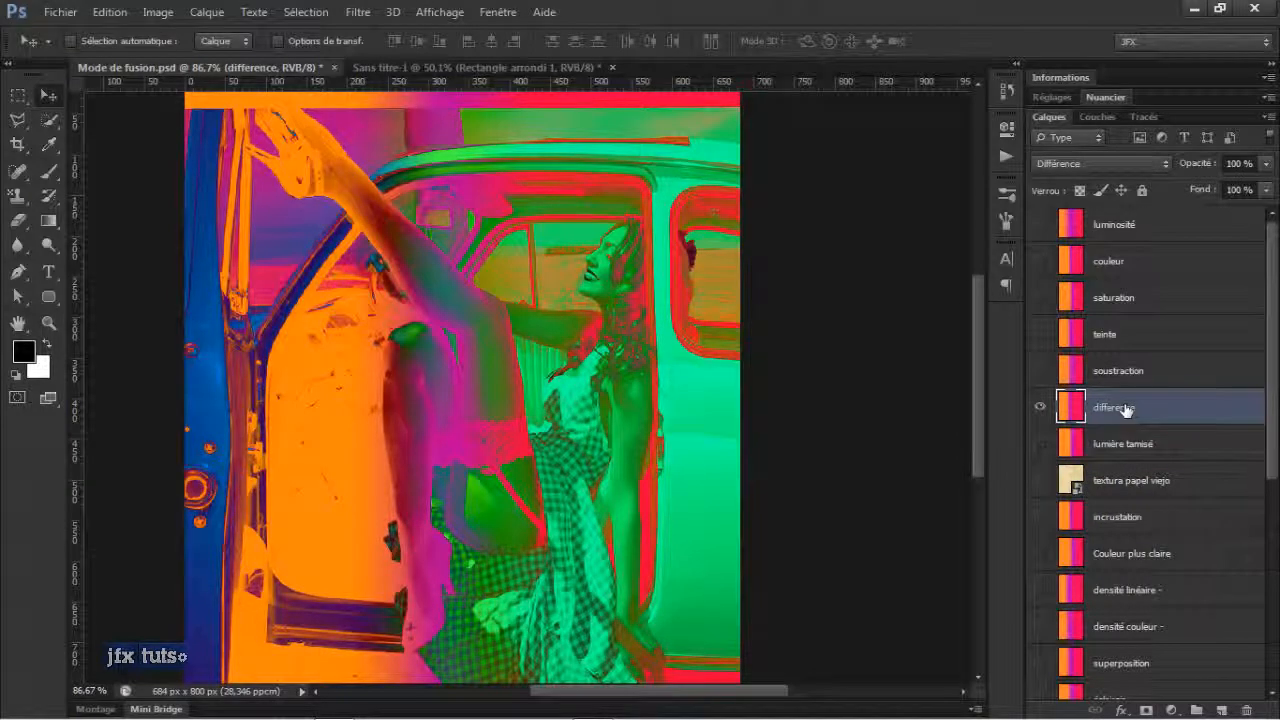
pyautogui.click(1040, 410)
pyautogui.click(1040, 408)
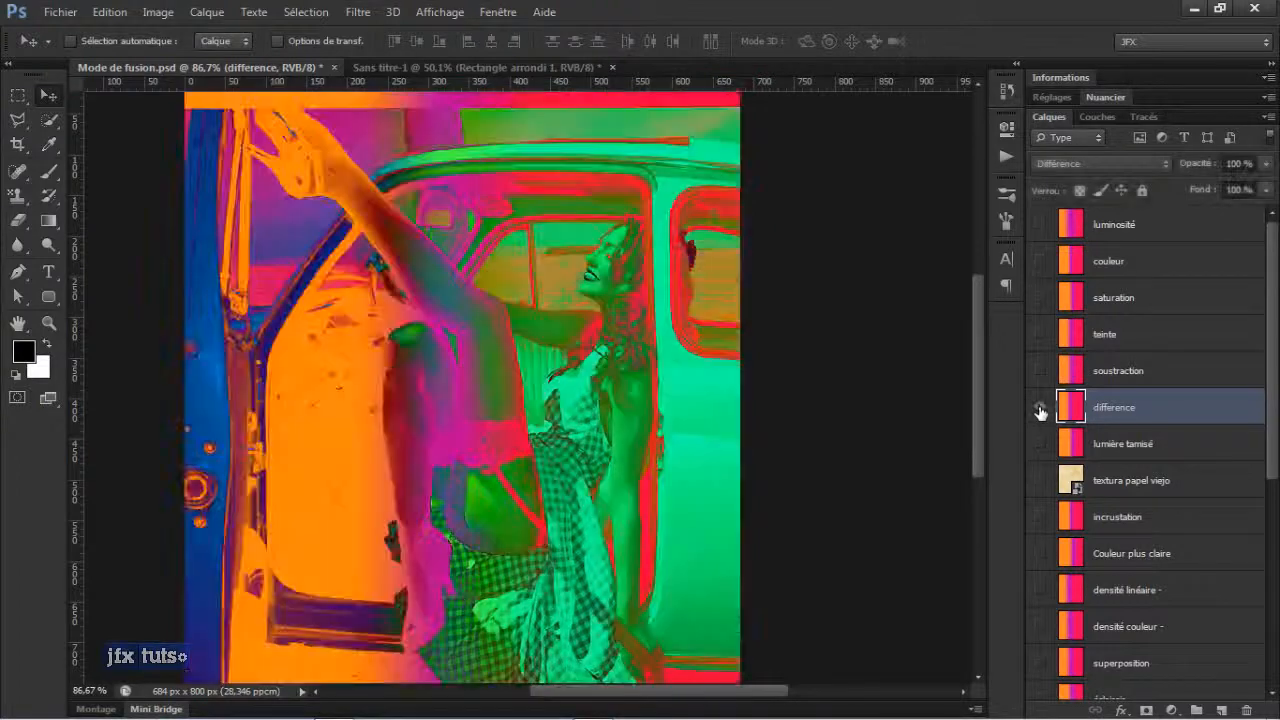
pyautogui.click(1040, 406)
pyautogui.click(1041, 372)
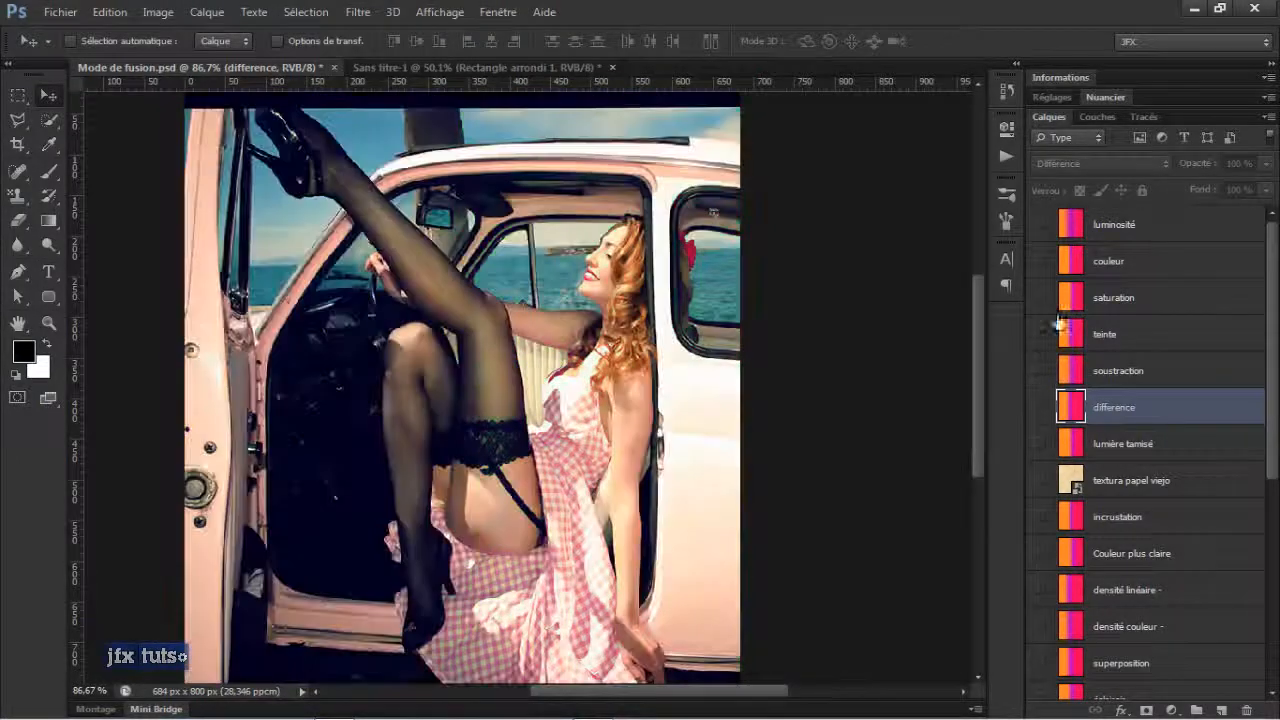
pyautogui.click(1041, 372)
pyautogui.click(1041, 409)
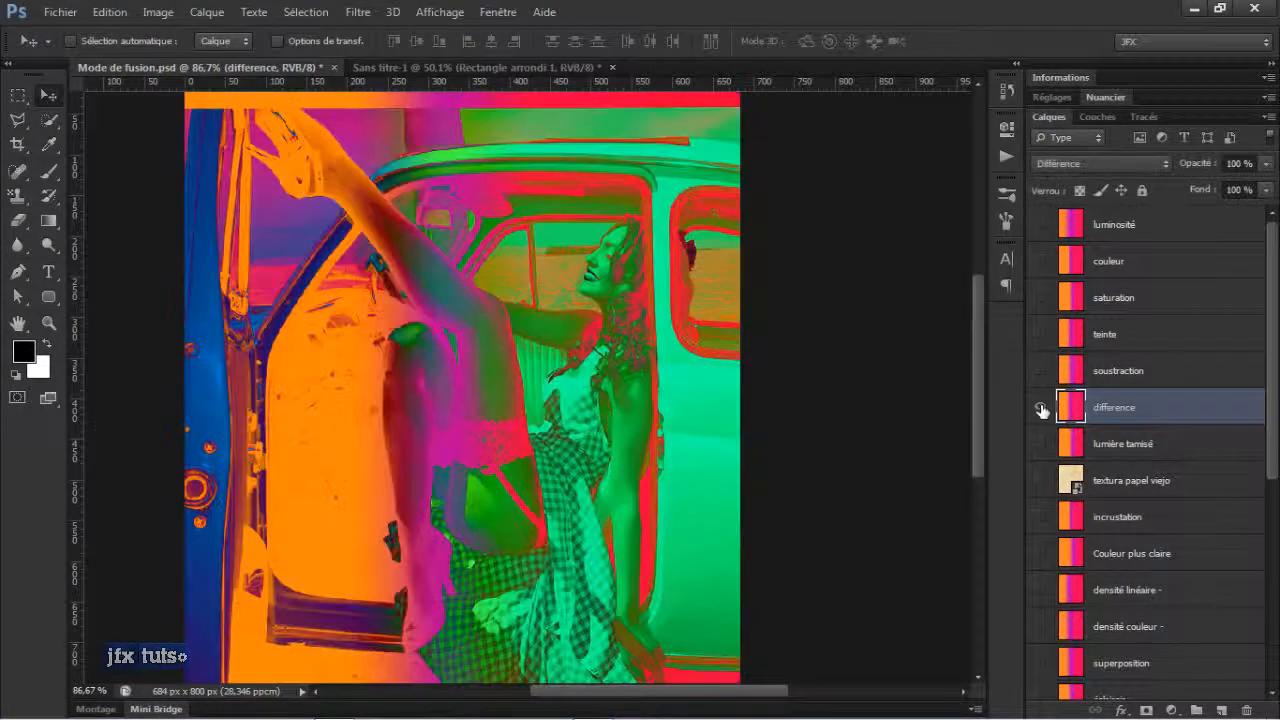
pyautogui.click(1041, 409)
# - Select and show the soustraction layer, and check its place in the list of blending modes
pyautogui.click(1060, 371)
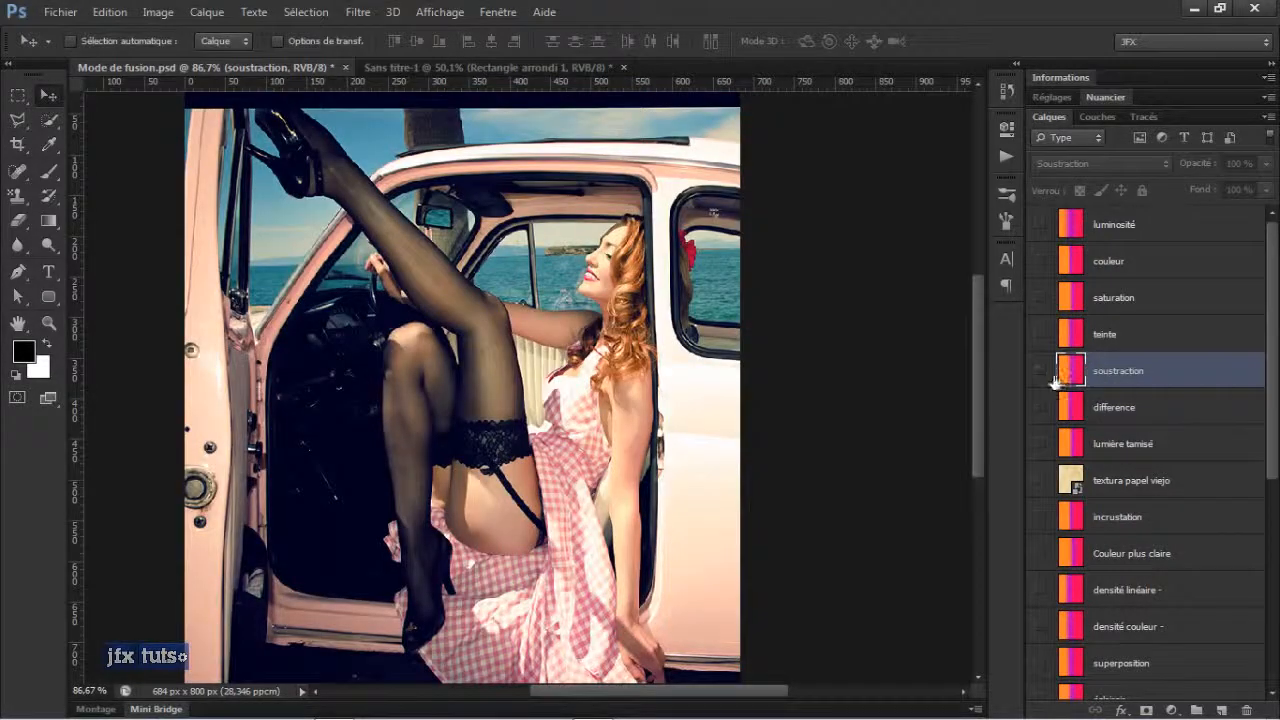
pyautogui.click(1041, 372)
pyautogui.click(1152, 163)
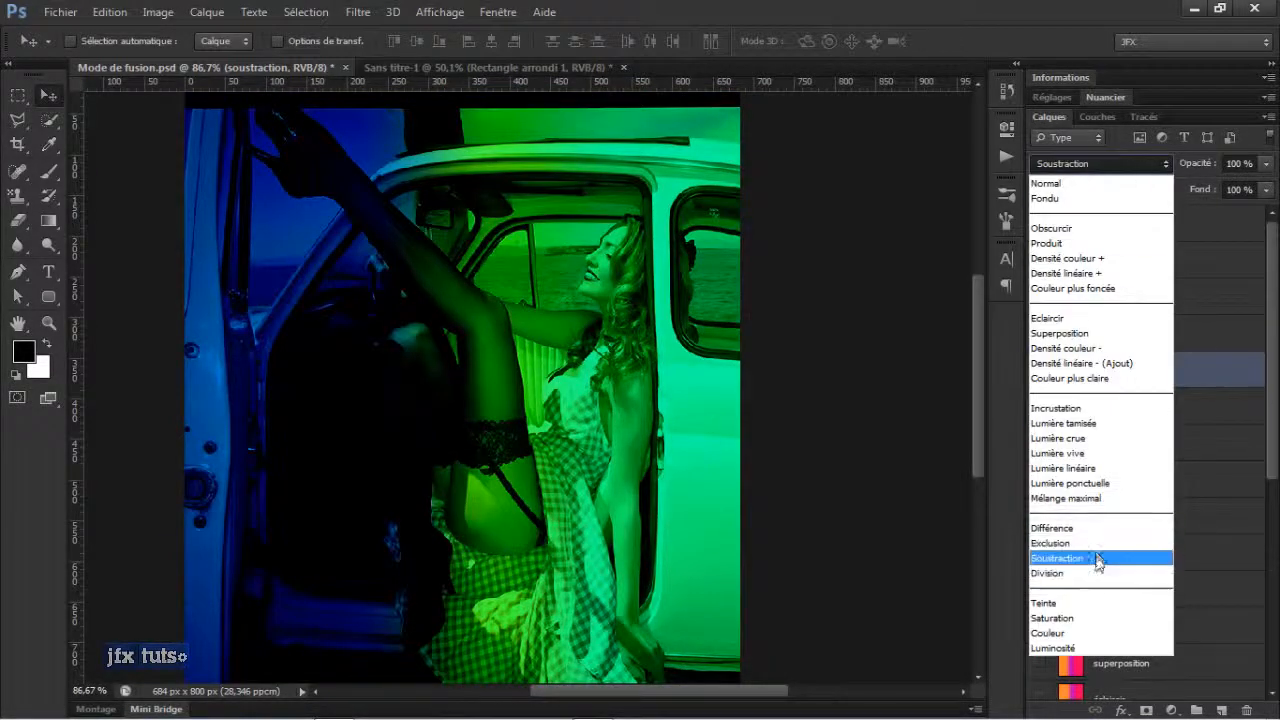
pyautogui.click(1197, 329)
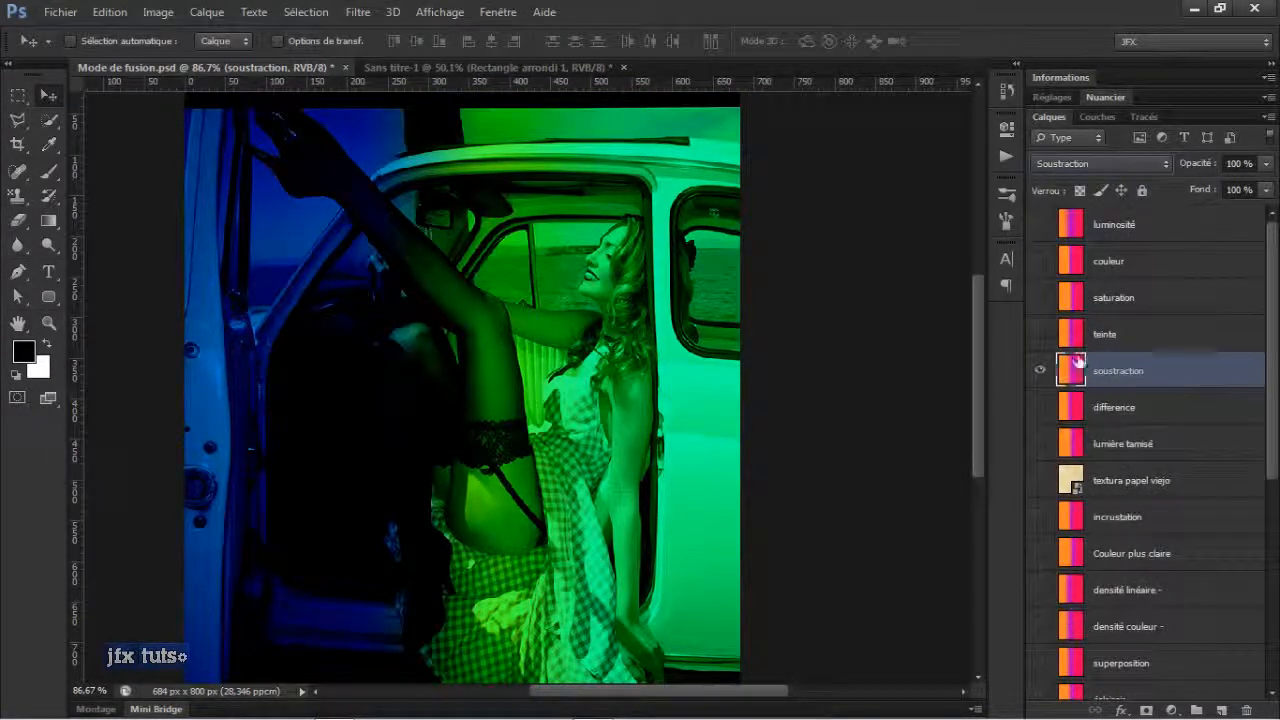
# - Show the teinte layer in place of soustraction, select it to examine its effect, and hide it again
pyautogui.click(1041, 335)
pyautogui.click(1042, 373)
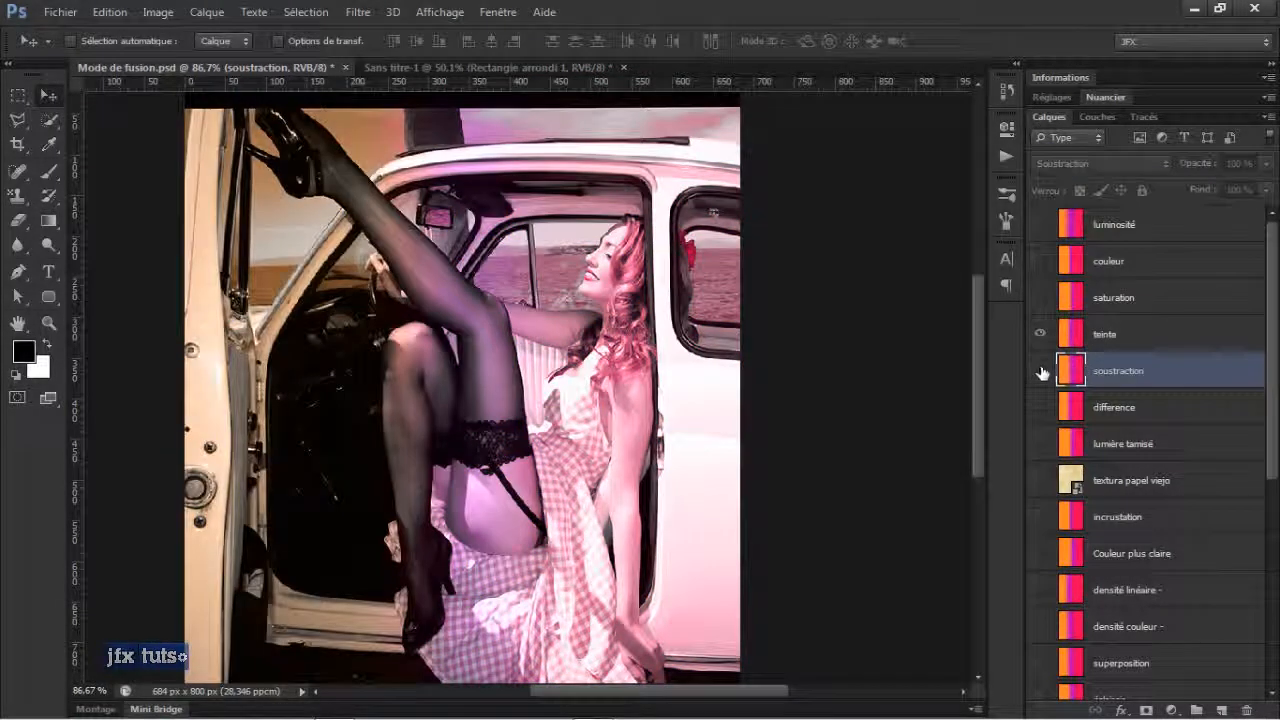
pyautogui.click(1155, 342)
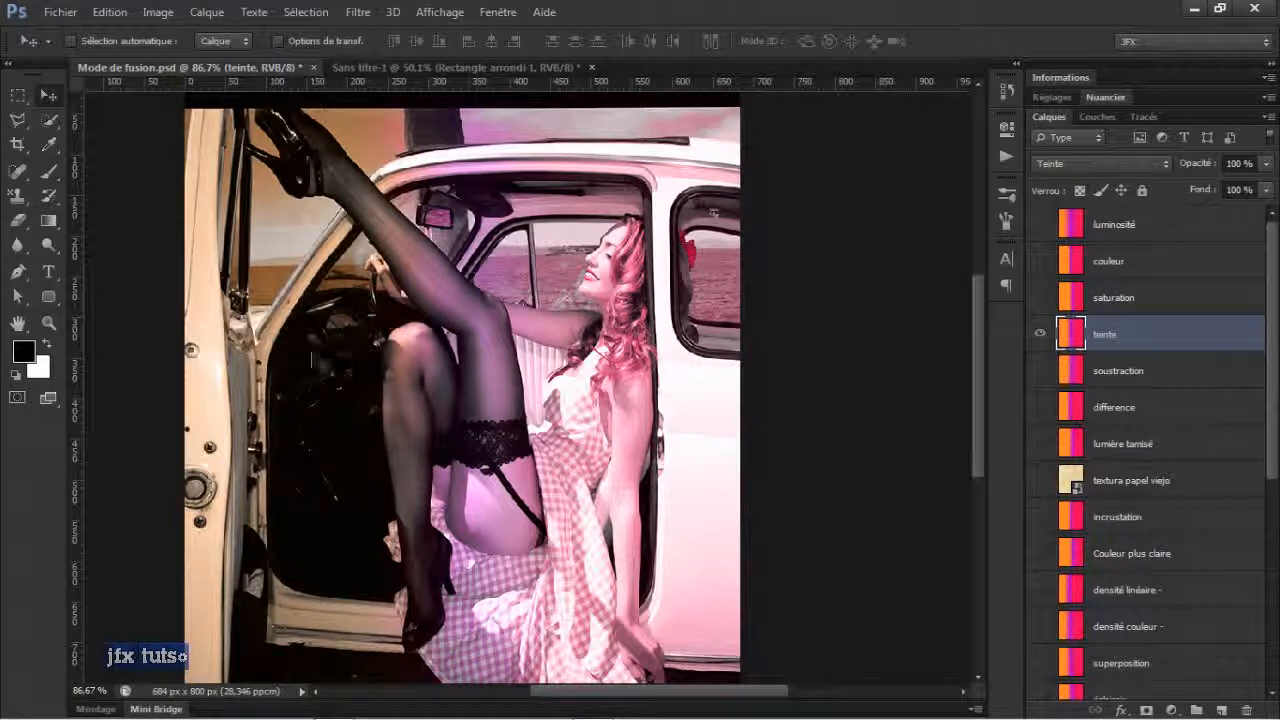
pyautogui.click(1041, 334)
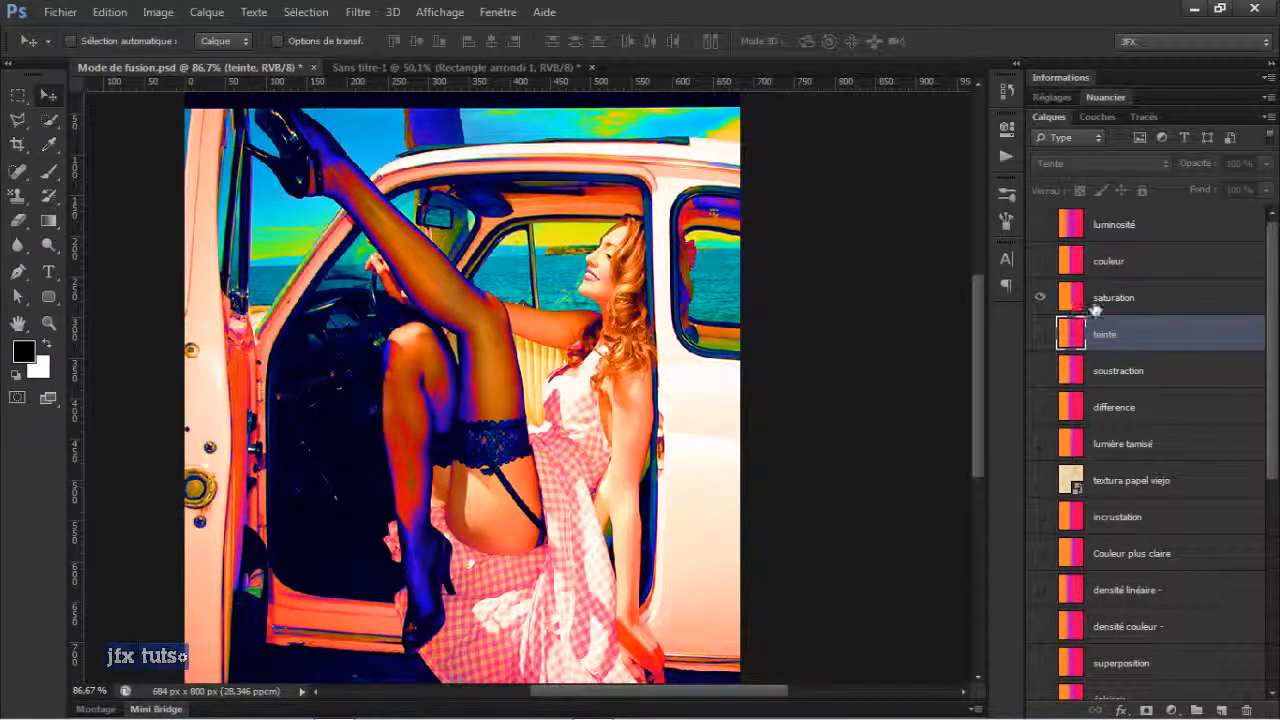
# - Compare the saturation and couleur layers' effects on the photo, and finish with only the luminosité gradient layer shown and selected
pyautogui.click(1041, 297)
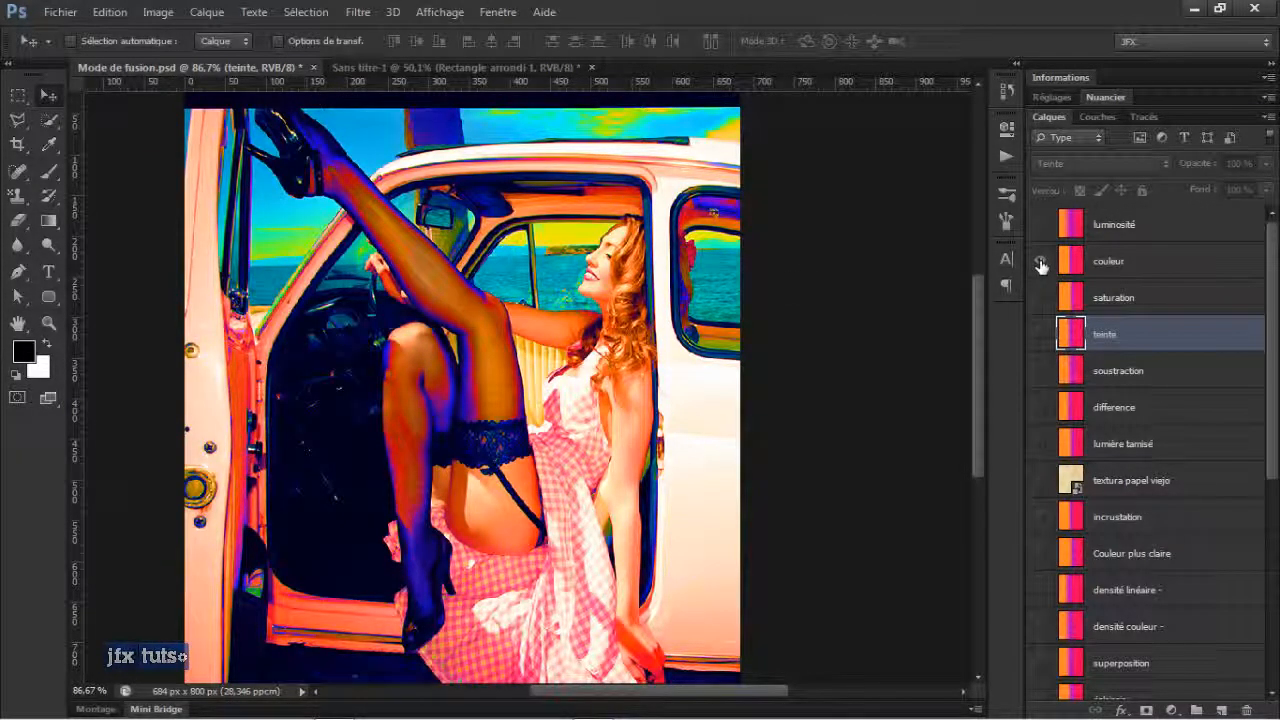
pyautogui.click(1041, 297)
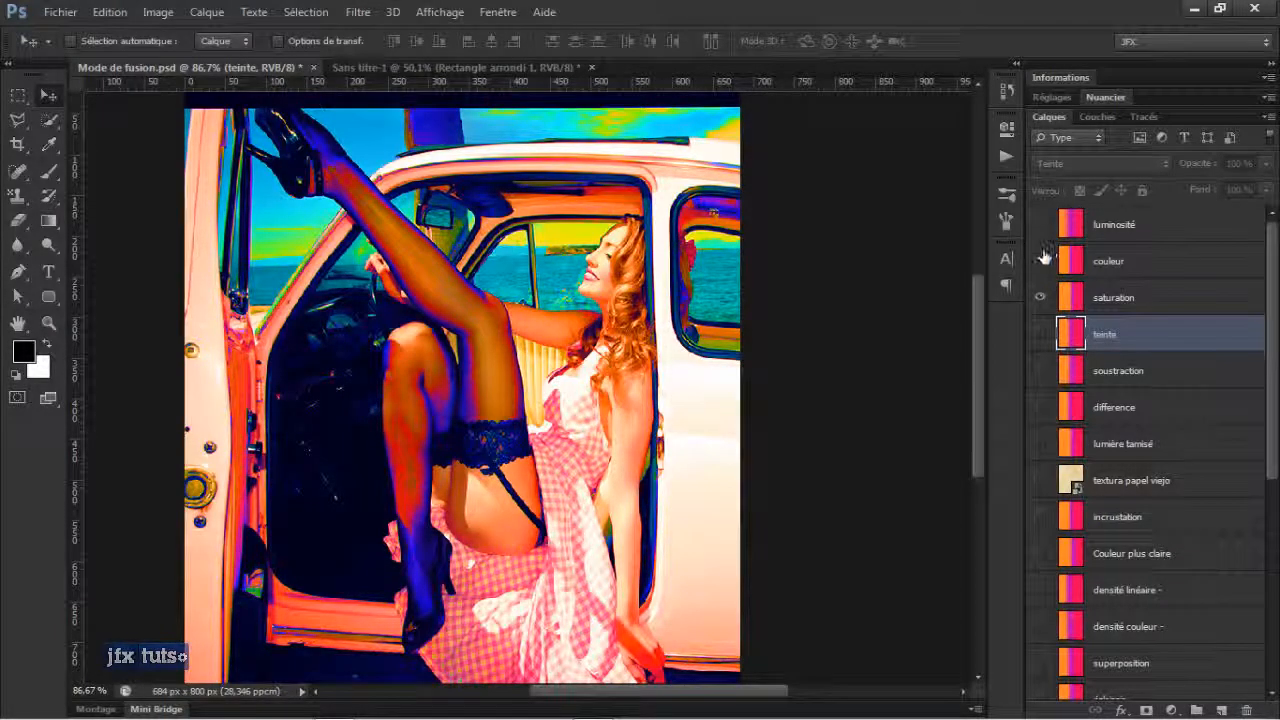
pyautogui.click(1040, 224)
pyautogui.click(1043, 335)
pyautogui.click(1043, 307)
pyautogui.click(1043, 336)
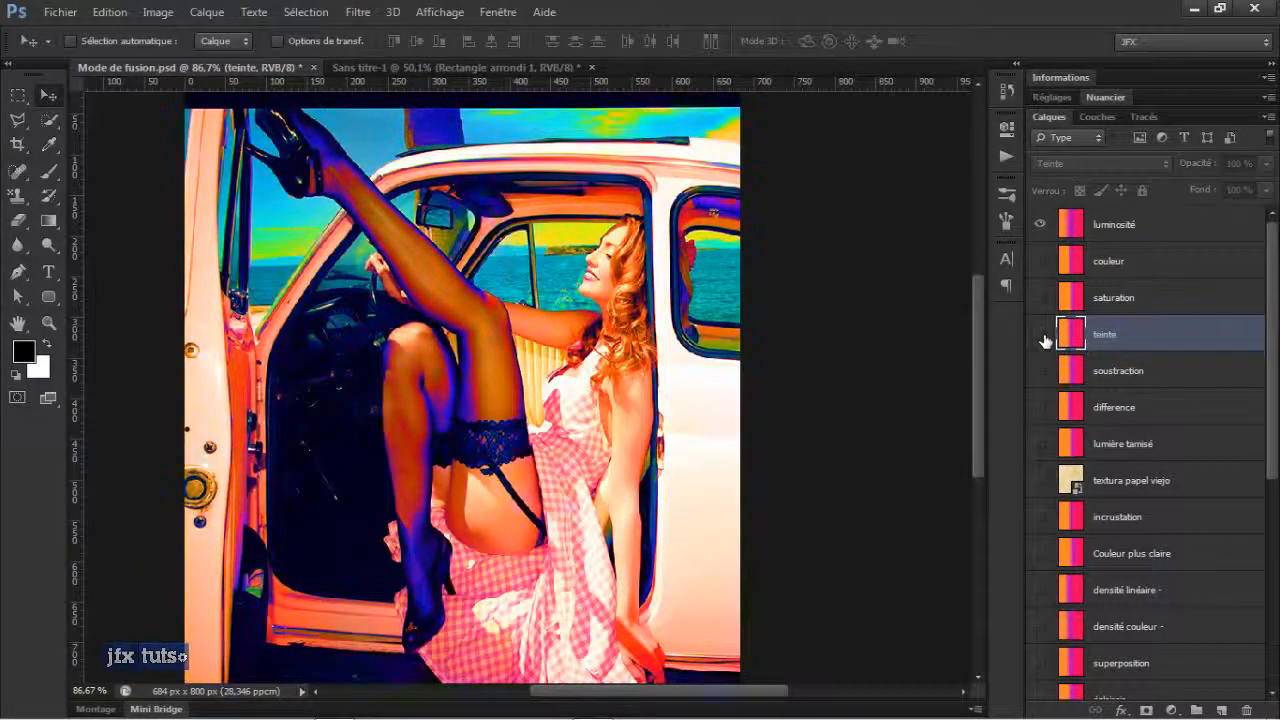
pyautogui.click(1150, 238)
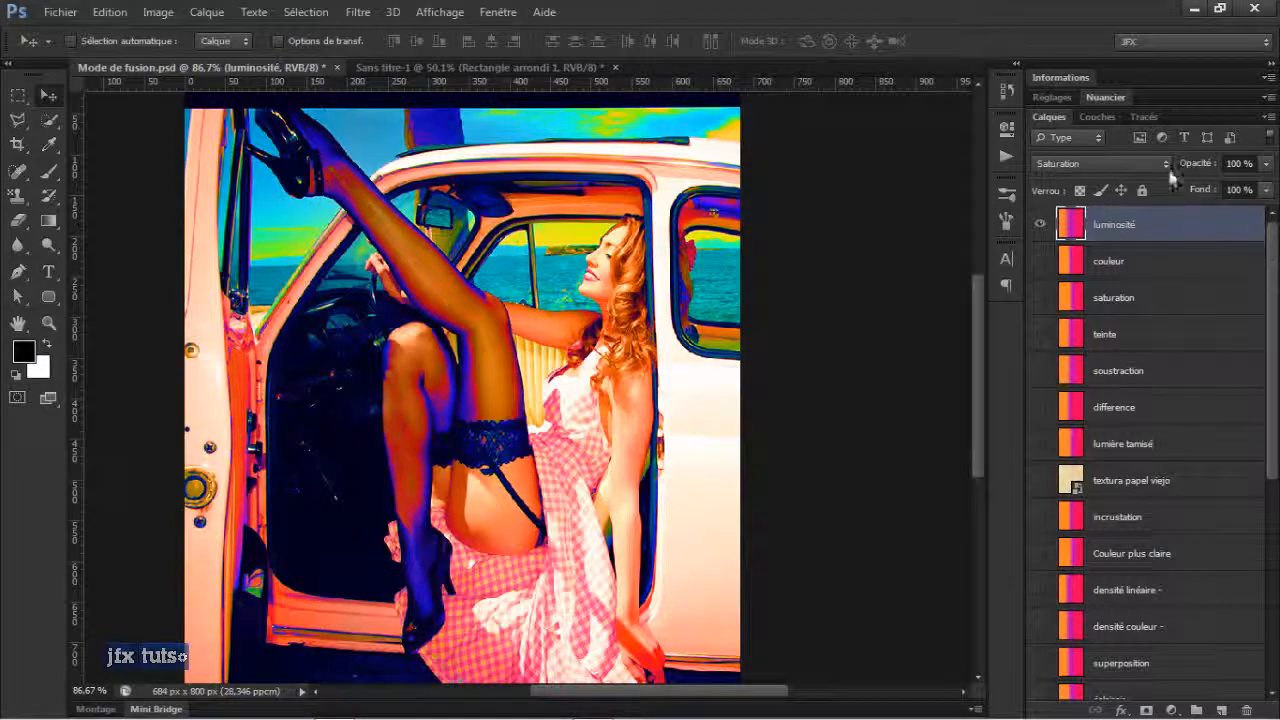
# - Check the list of blending modes for the luminosité layer, then select the saturation layer and hide luminosité
pyautogui.click(1160, 163)
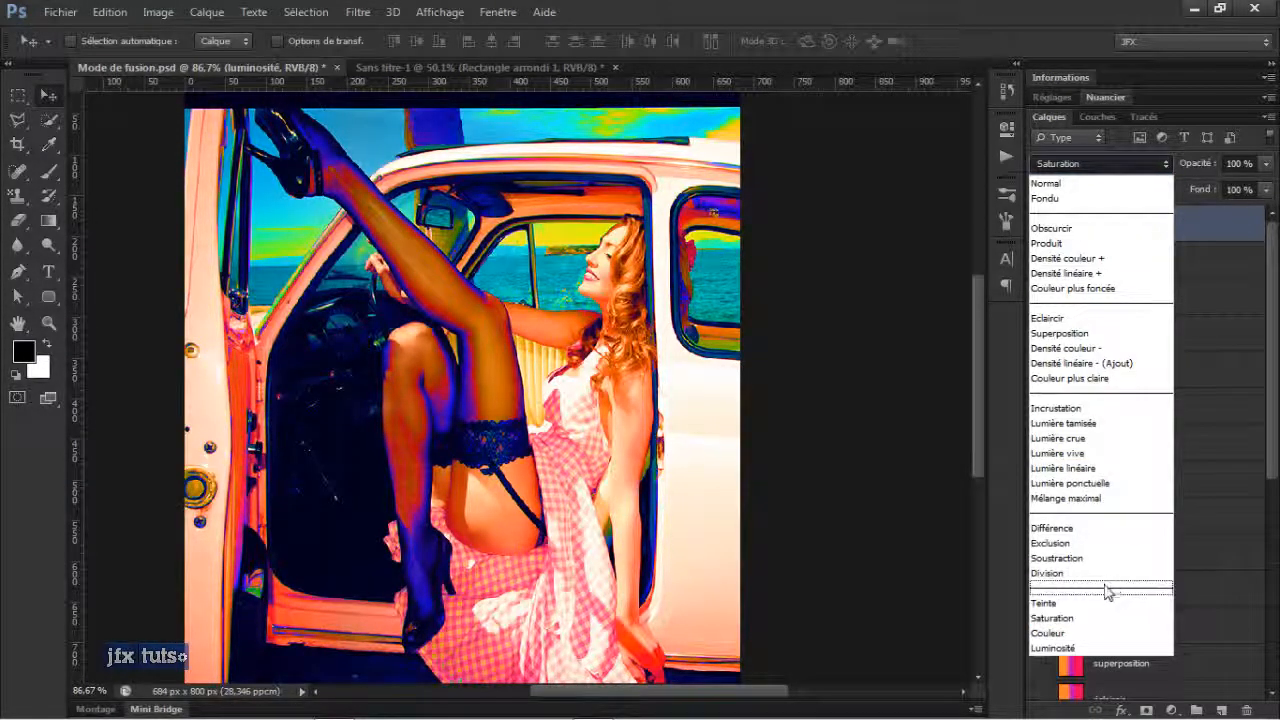
pyautogui.click(1203, 248)
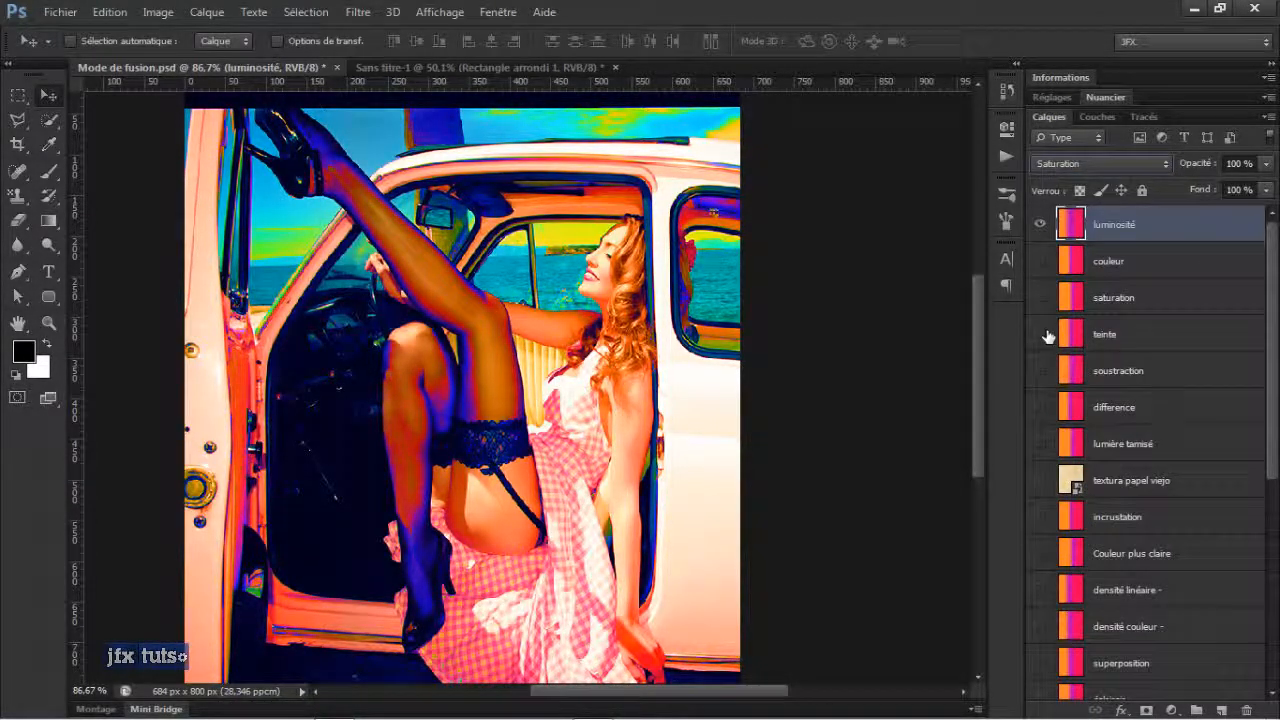
pyautogui.click(1143, 312)
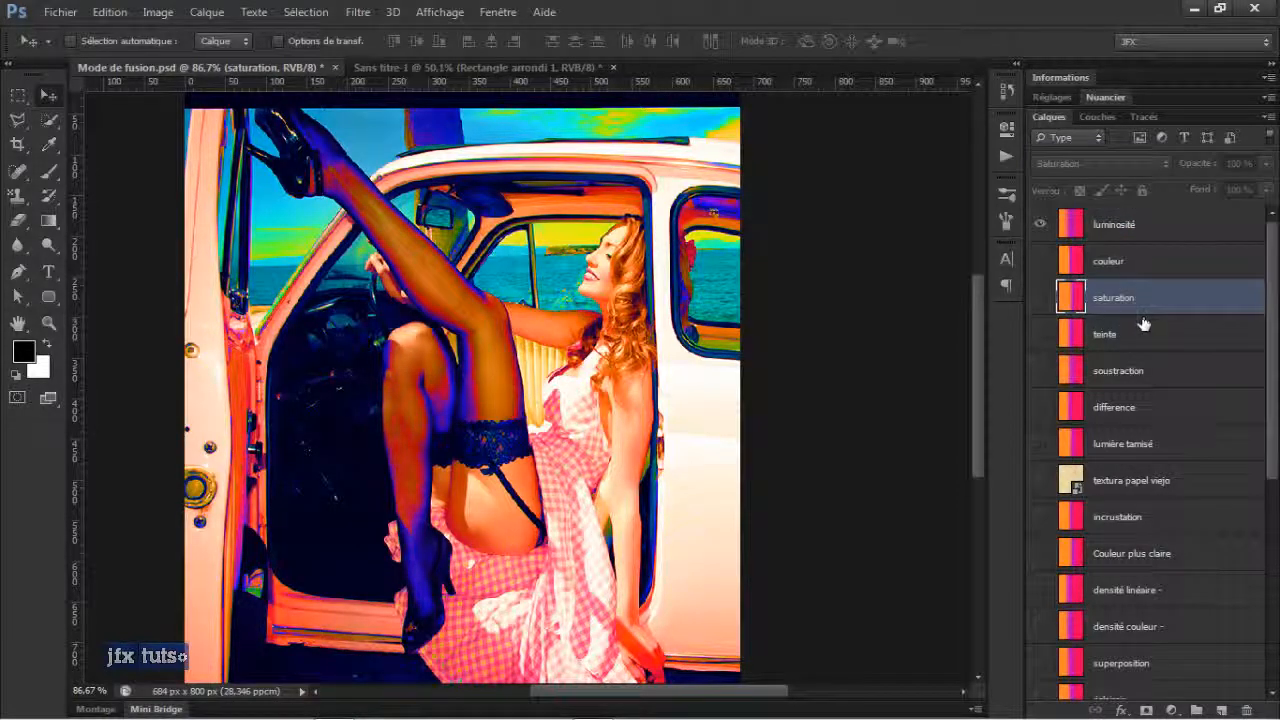
pyautogui.click(1040, 224)
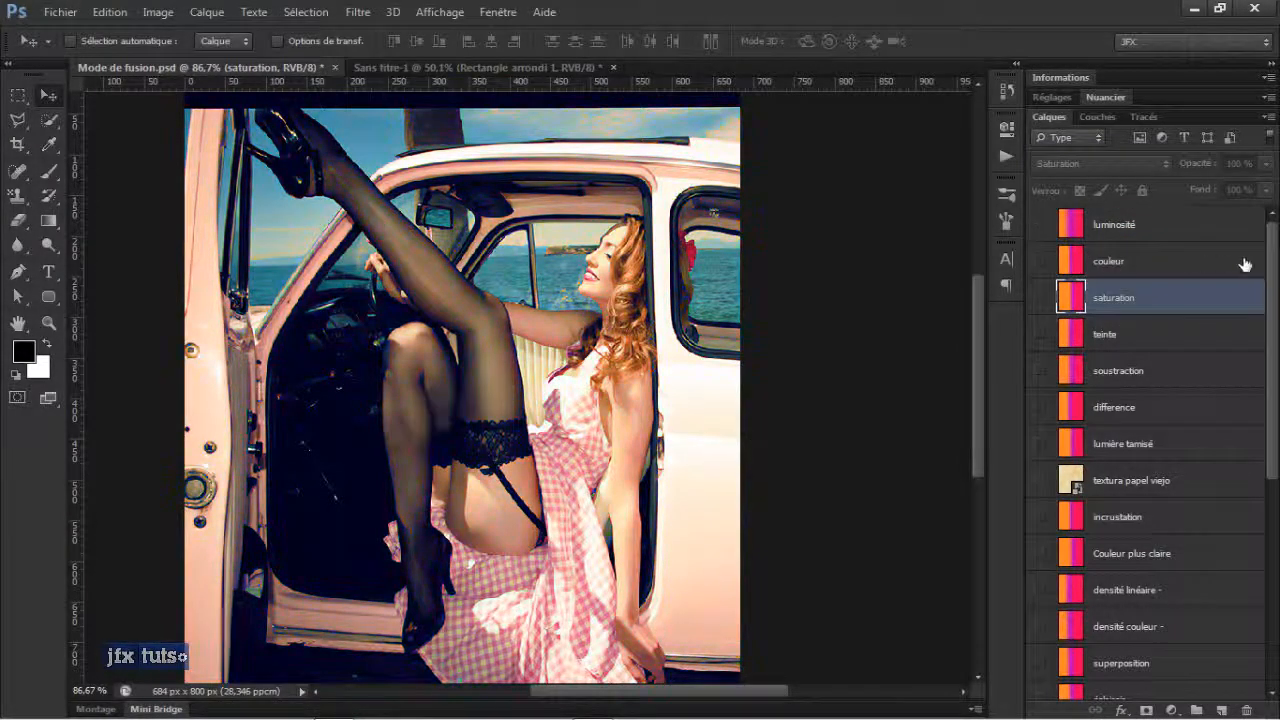
# - Show the Niveaux 1 and Courbes 1 adjustment layers to compare their effects on the photo, and hide both again
pyautogui.moveTo(1270, 250); pyautogui.dragTo(1256, 499)
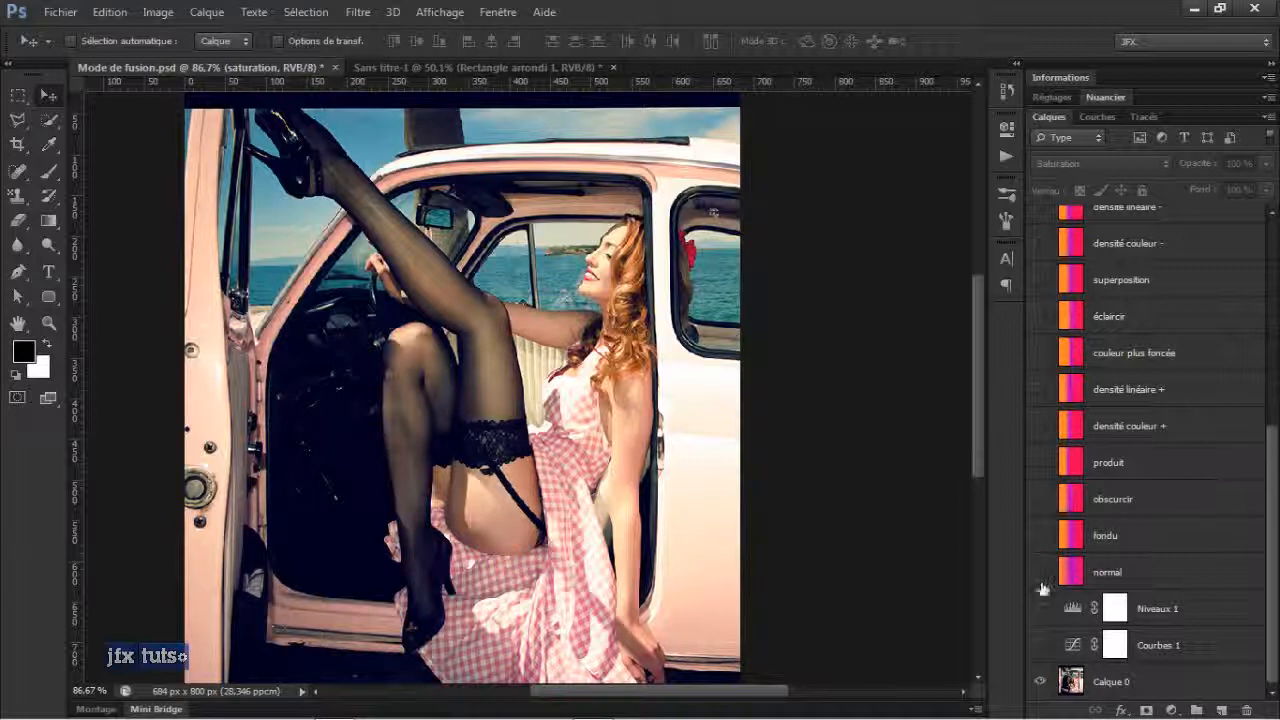
pyautogui.click(1188, 607)
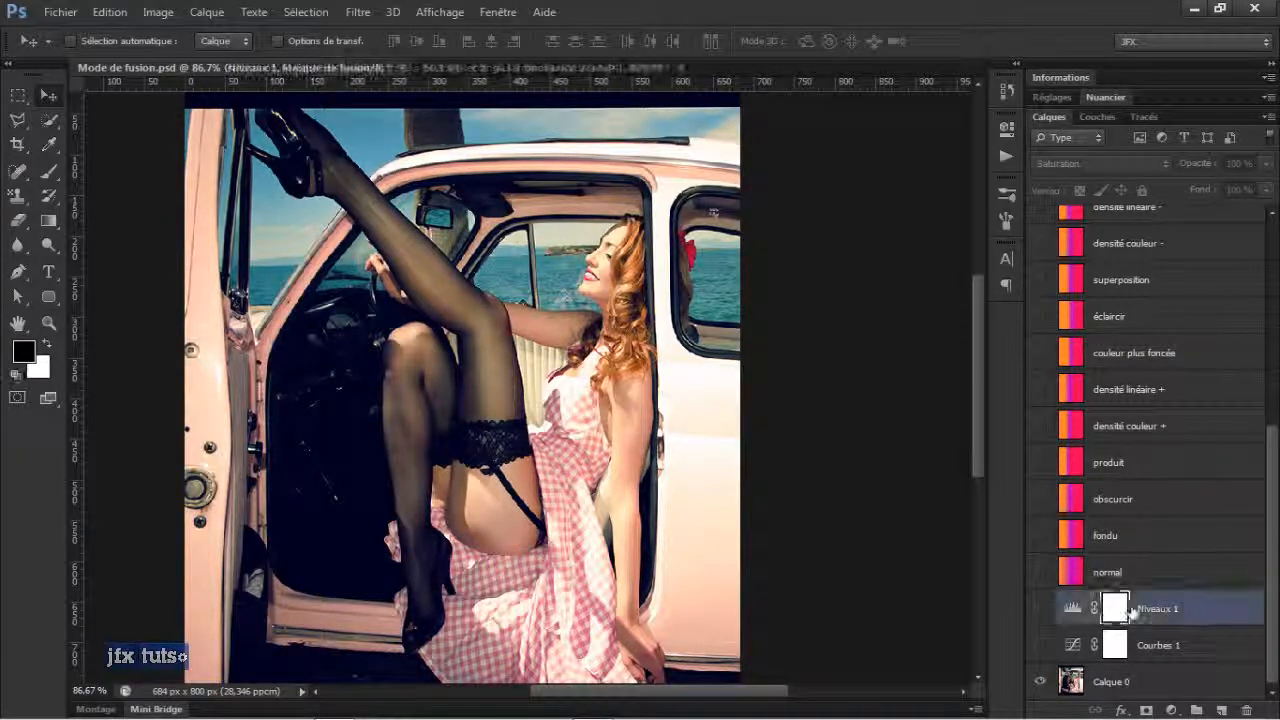
pyautogui.click(1039, 609)
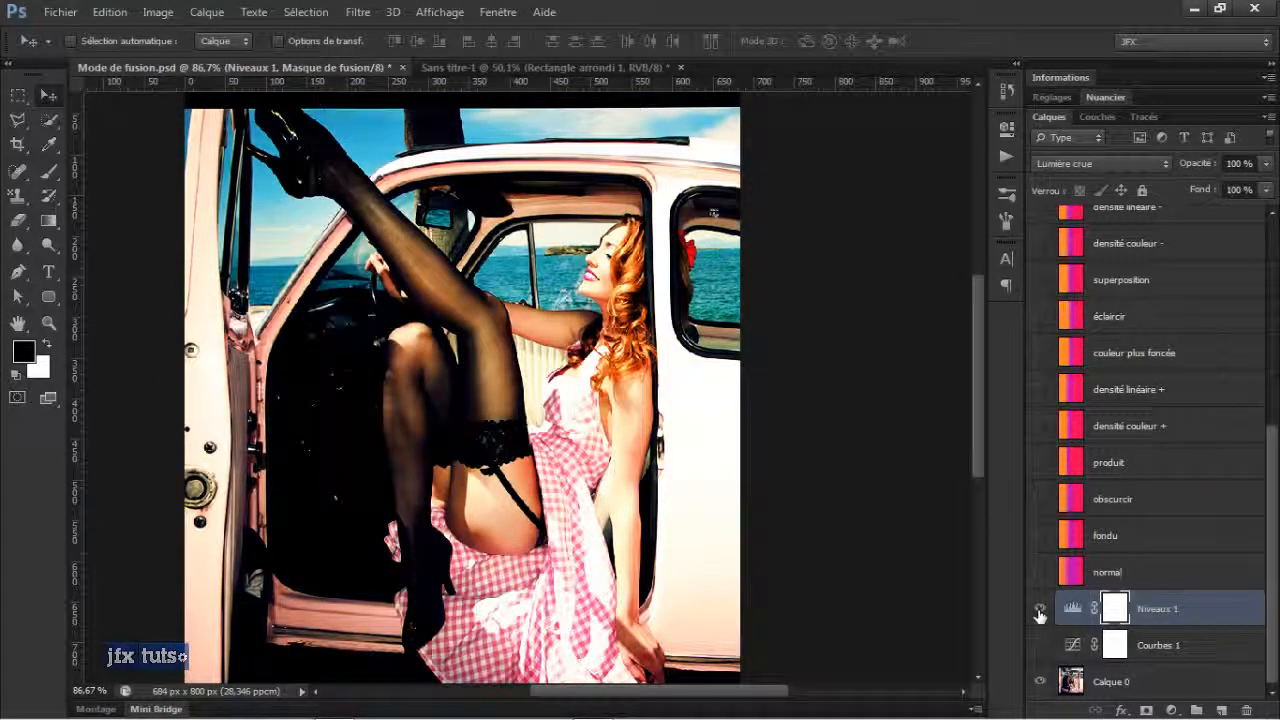
pyautogui.click(1039, 645)
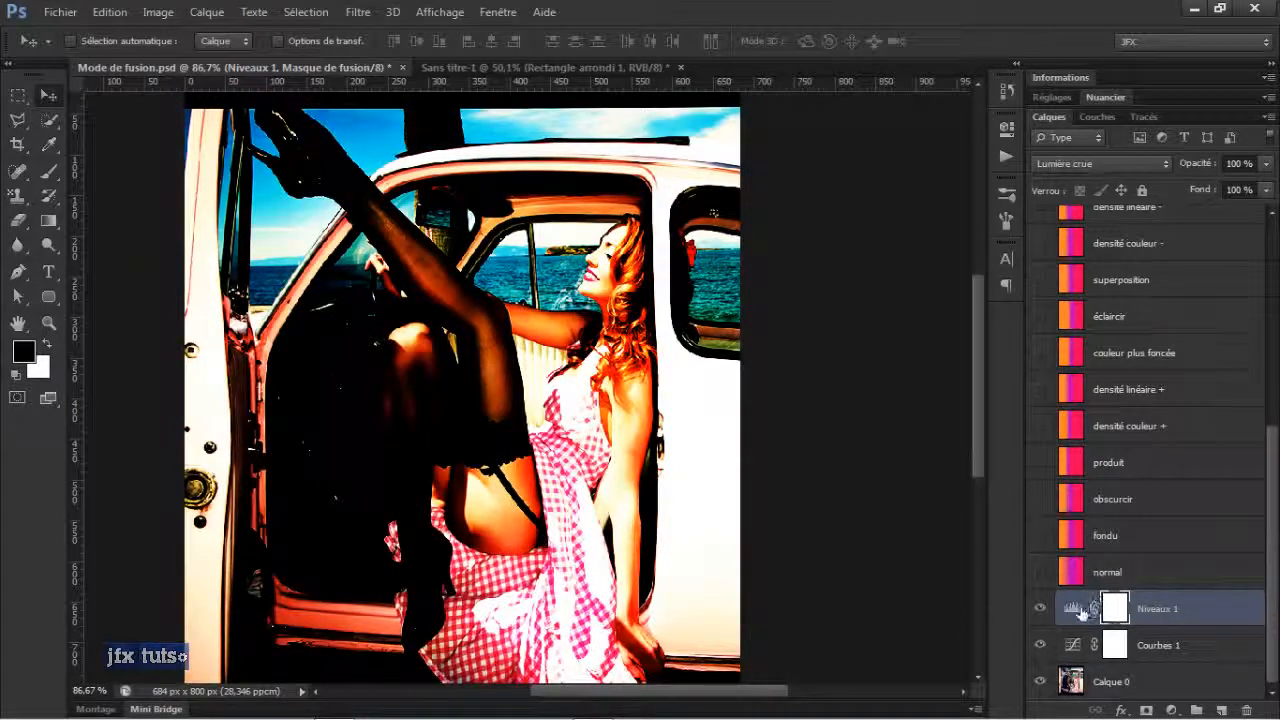
pyautogui.click(1039, 608)
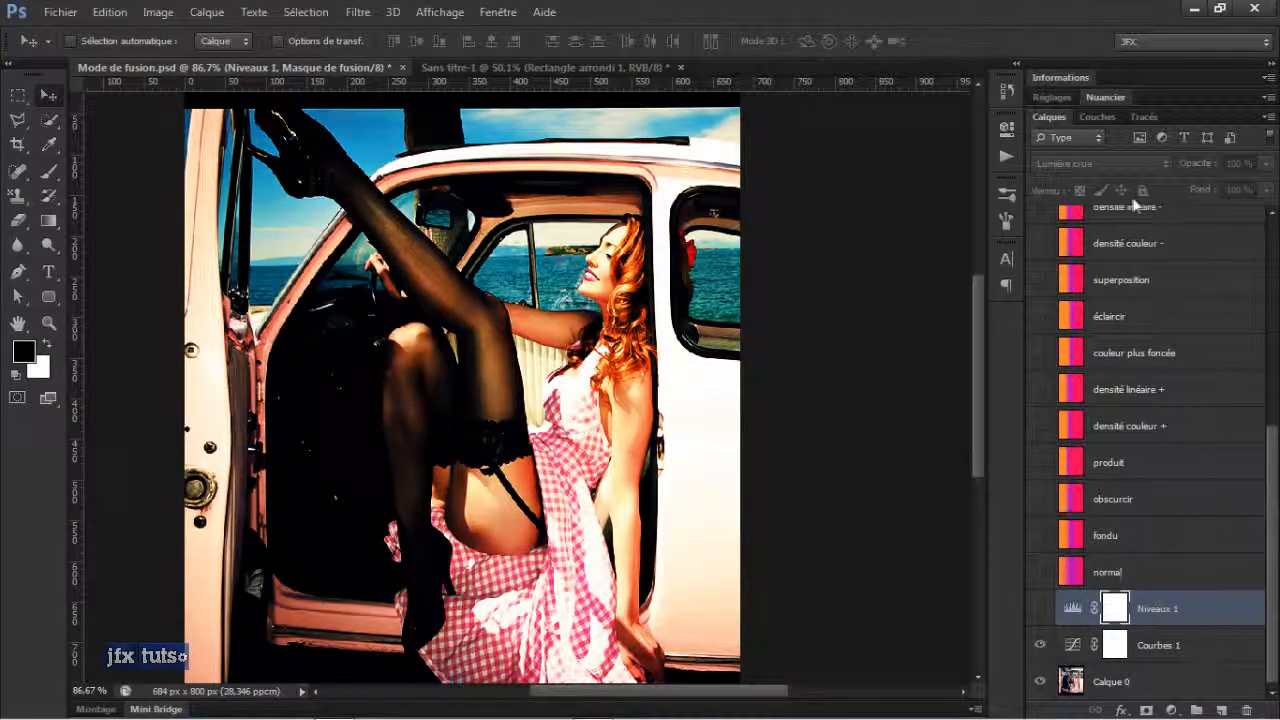
pyautogui.click(1040, 646)
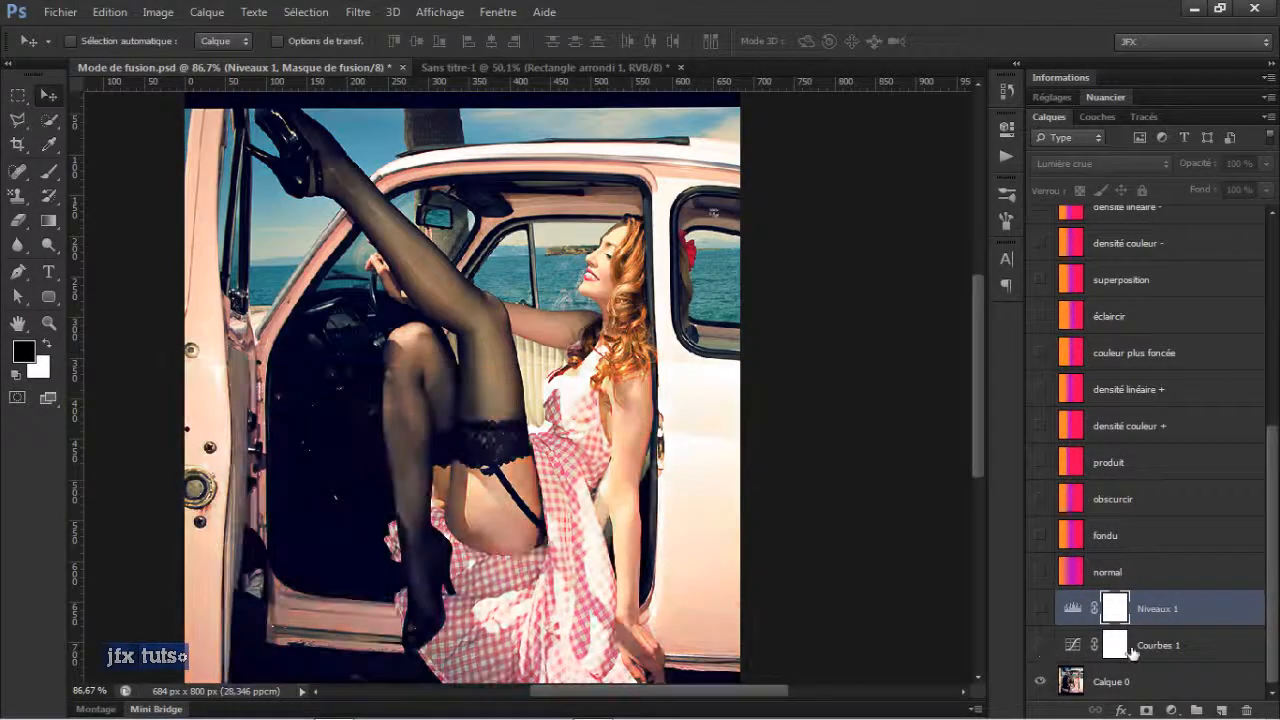
# - Select the Courbes 1 adjustment layer and show it together with Niveaux 1 over the photo
pyautogui.click(1140, 645)
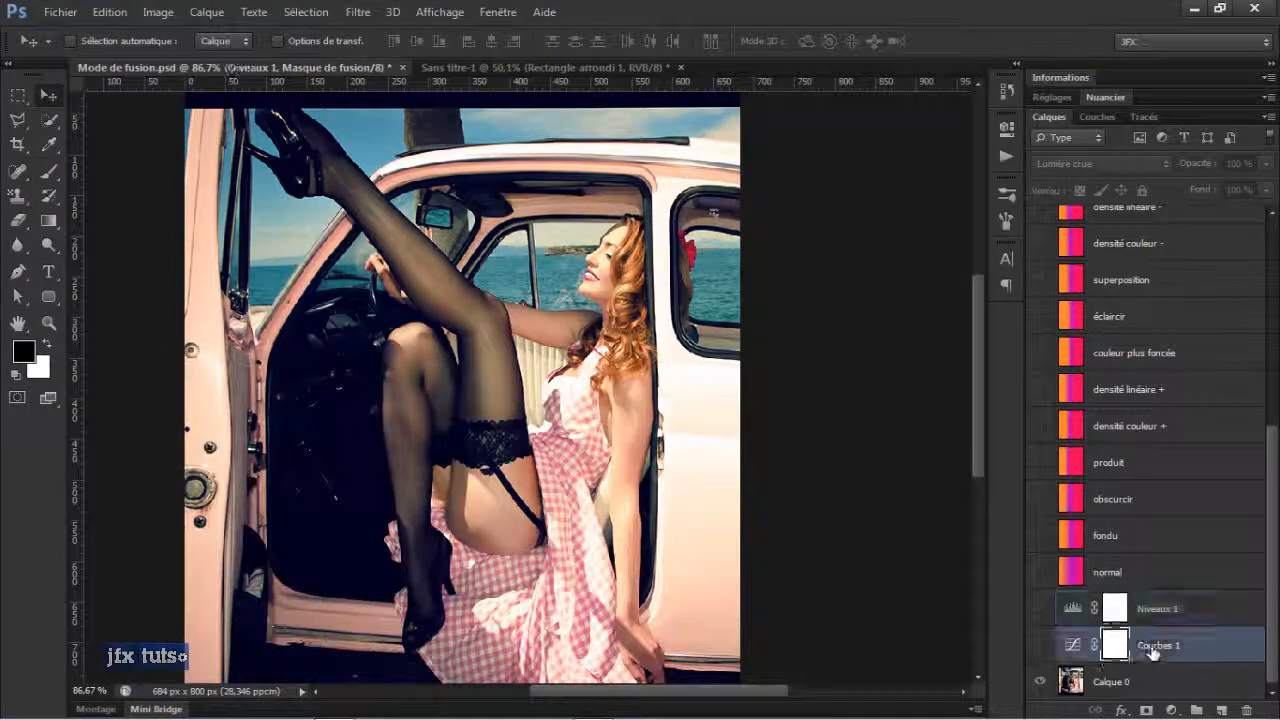
pyautogui.click(1040, 645)
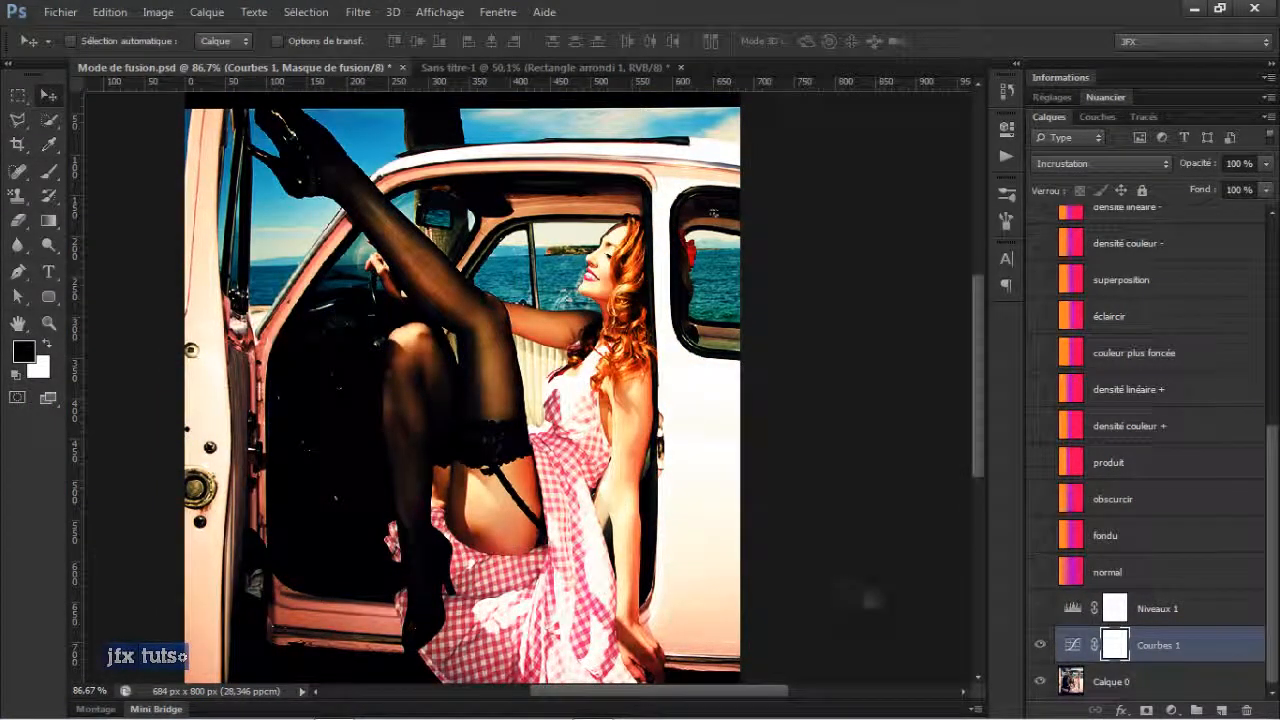
pyautogui.click(1040, 608)
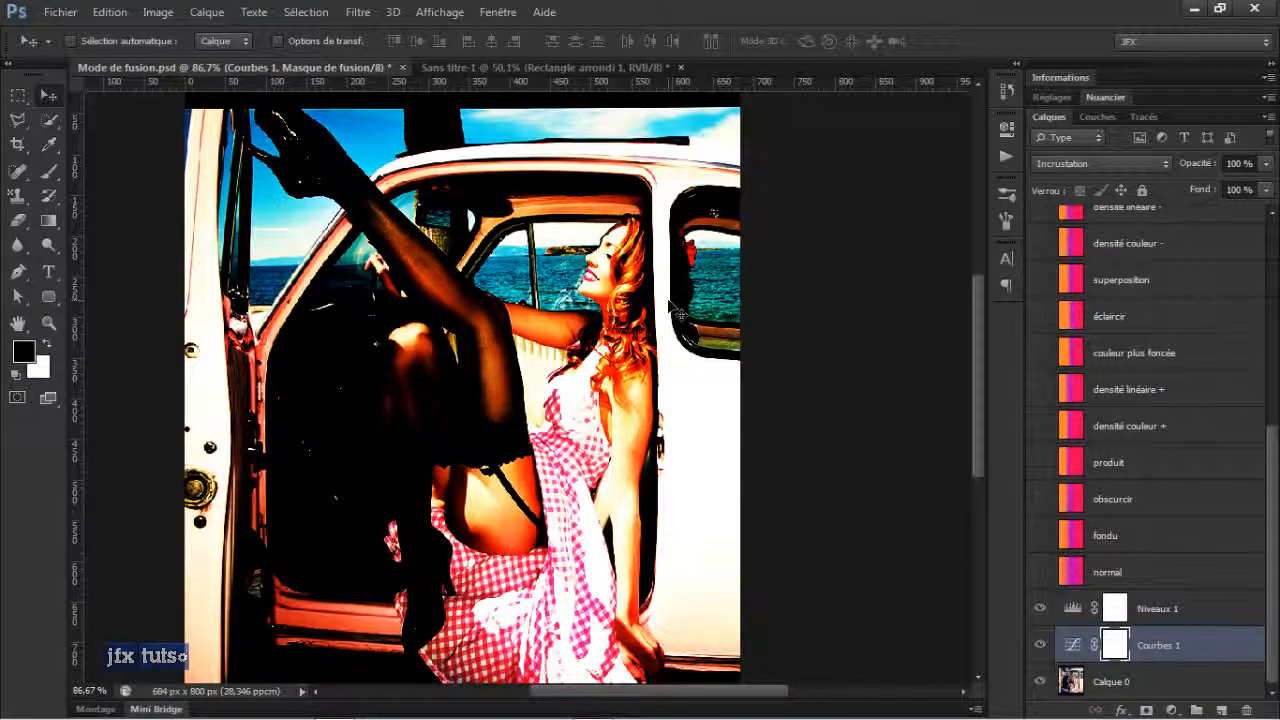
# - Switch to the Sans titre-1 document, fit it to the window, and move the rounded rectangle slightly up and to the left
pyautogui.hotkey('ctrl', 'Tab')
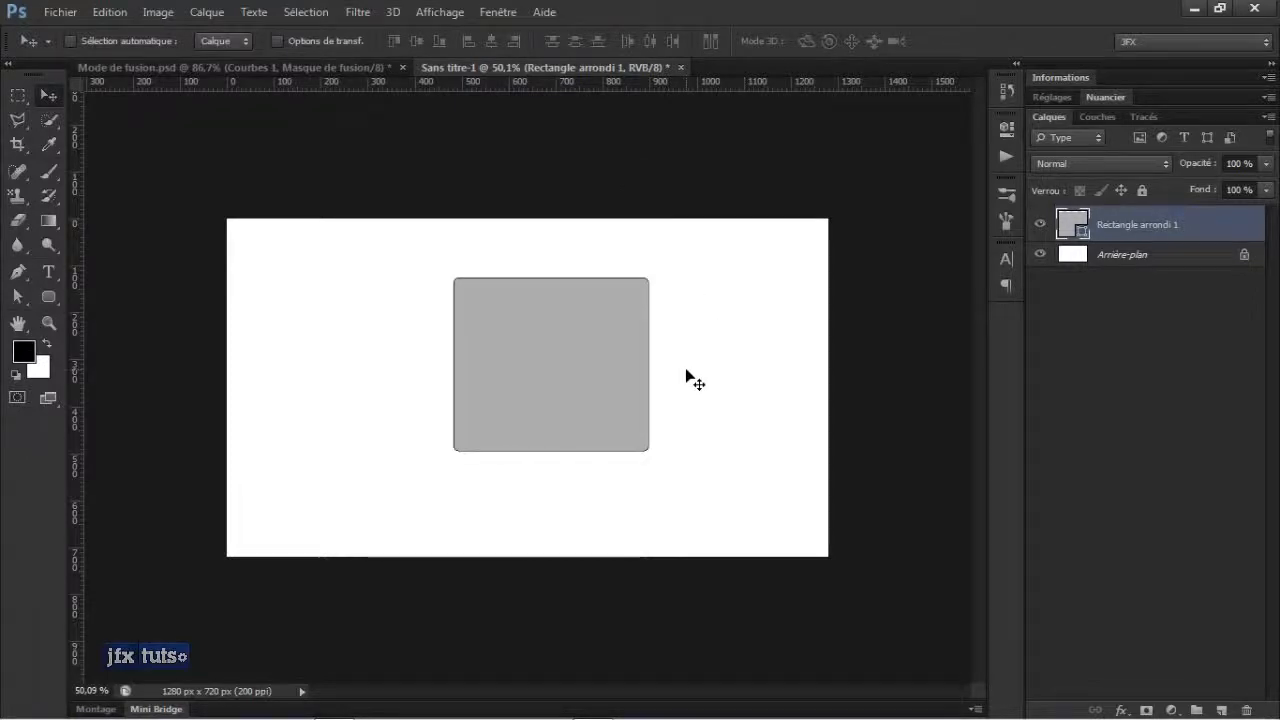
pyautogui.hotkey('ctrl', '0')
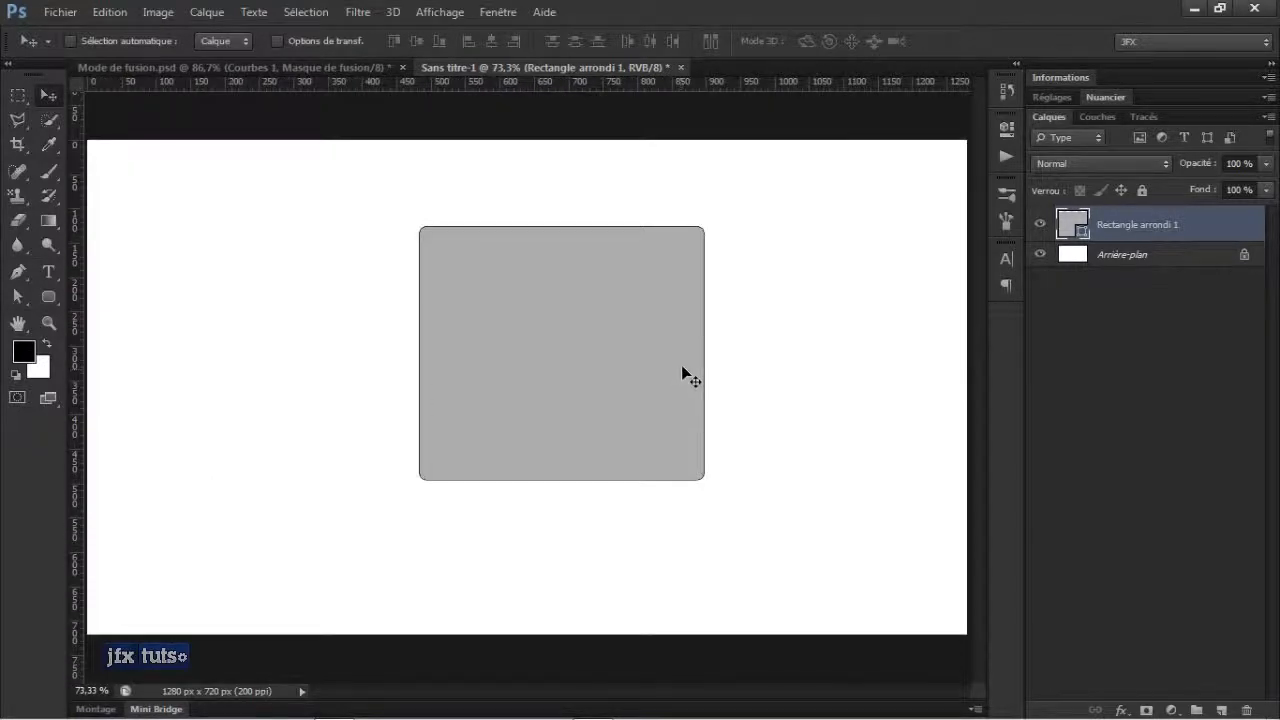
pyautogui.moveTo(605, 360); pyautogui.dragTo(553, 356)
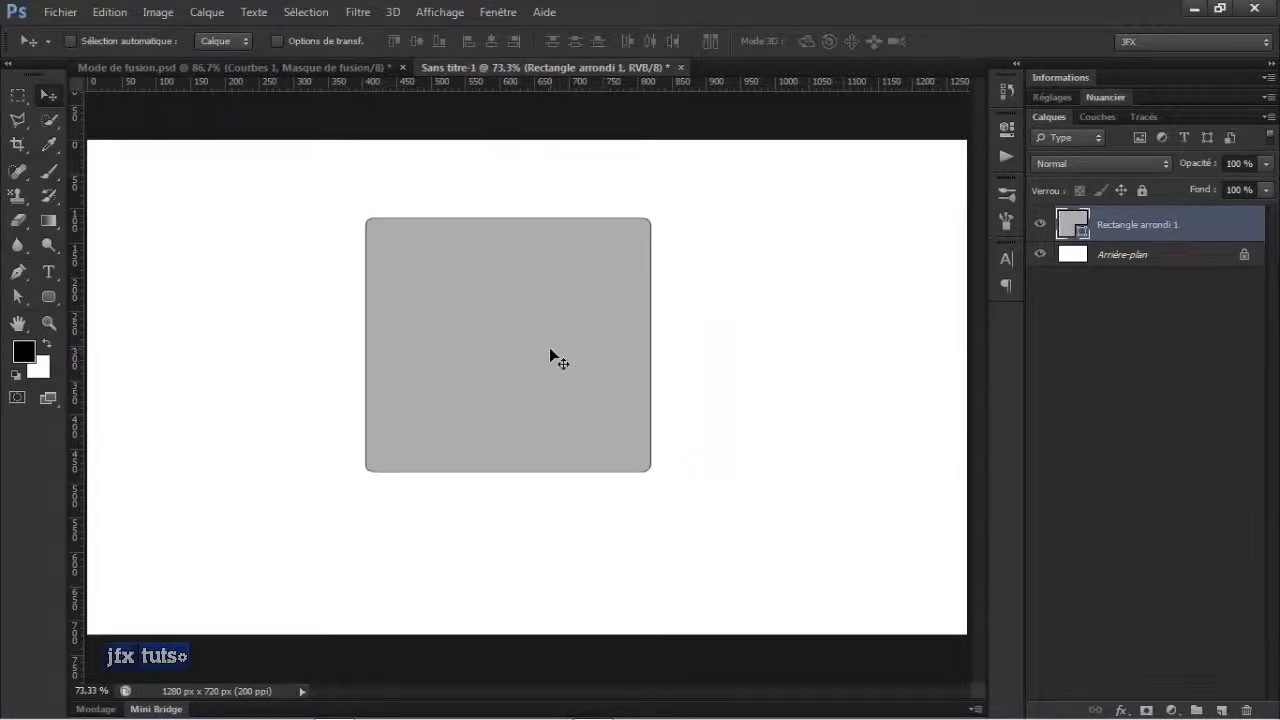
# - Open the blending options of the Rectangle arrondi 1 layer and move the dialog clear of the layer list
pyautogui.rightClick(1220, 226)
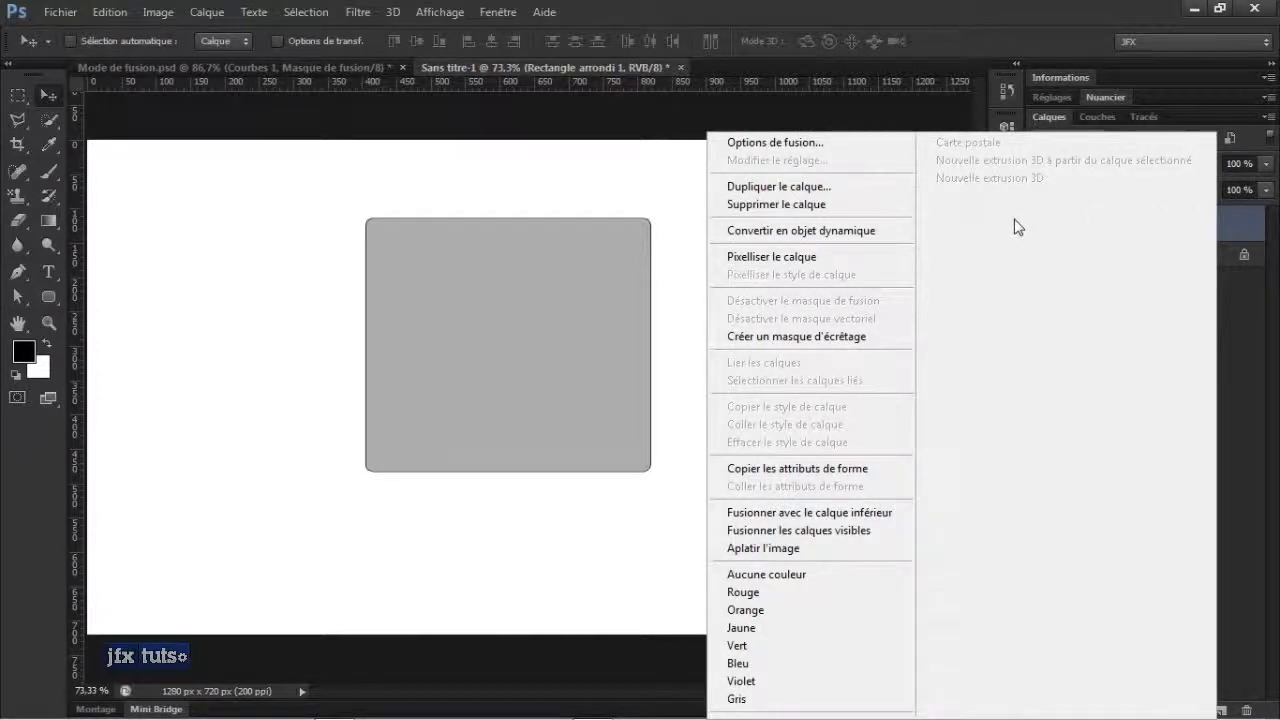
pyautogui.click(785, 146)
pyautogui.moveTo(870, 138); pyautogui.dragTo(840, 177)
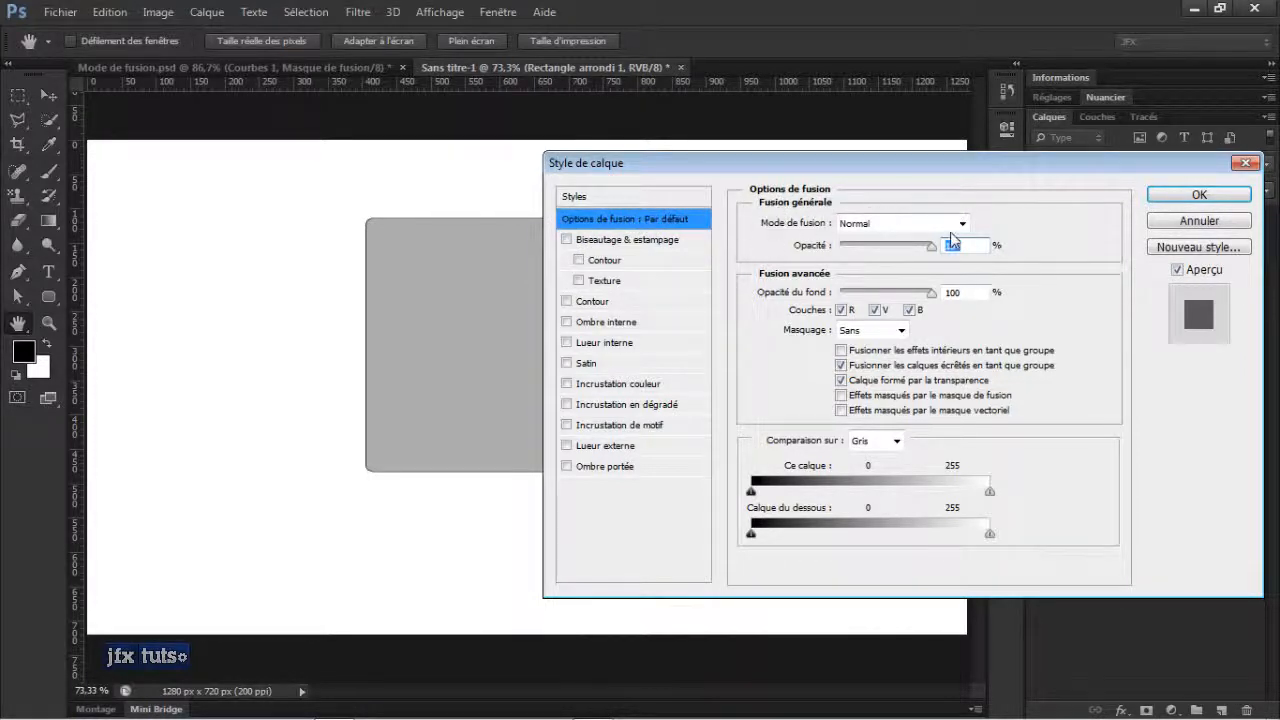
pyautogui.moveTo(1120, 172); pyautogui.dragTo(1132, 305)
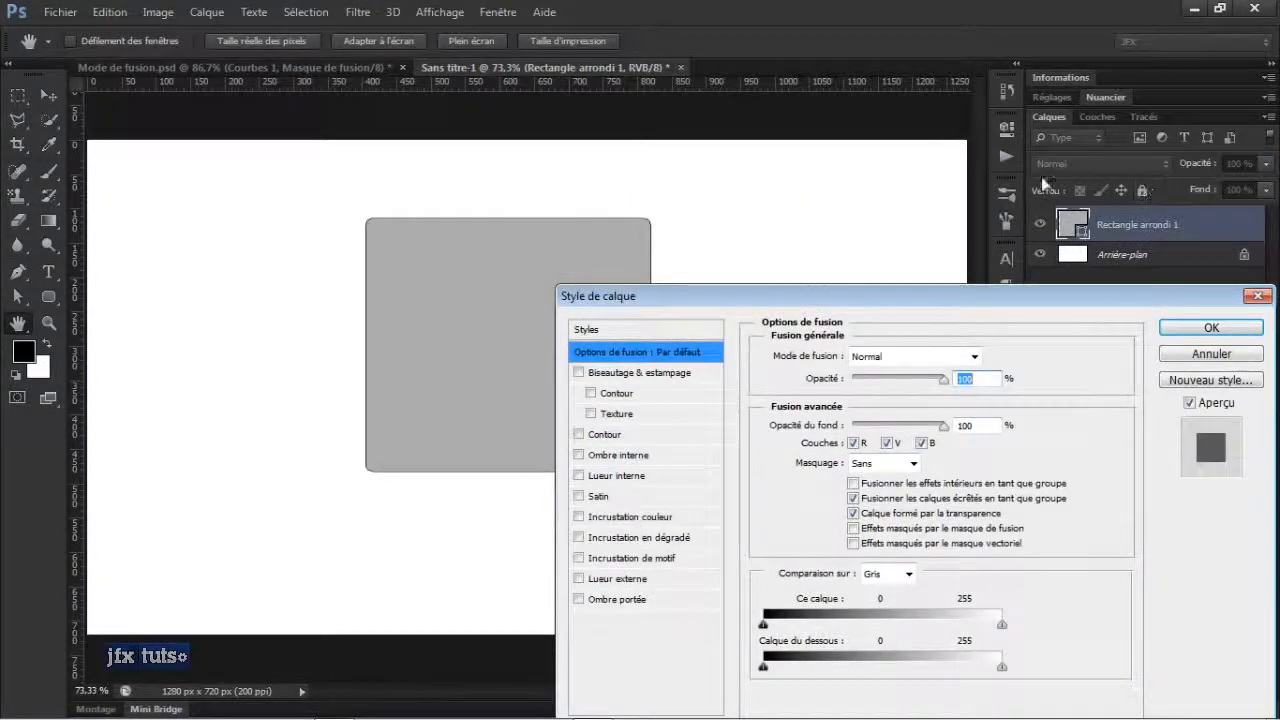
# - Try the Obscurcir blending mode on the rounded rectangle in its layer style, and restore Normal
pyautogui.click(960, 356)
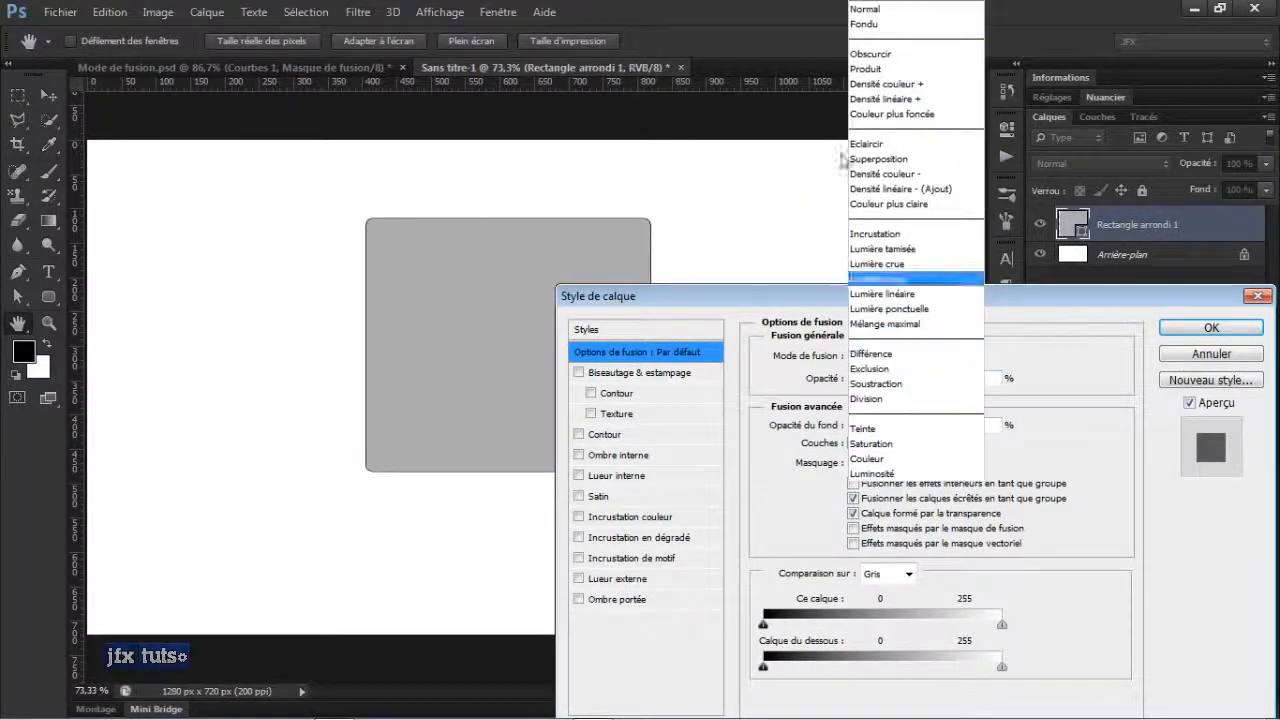
pyautogui.click(886, 60)
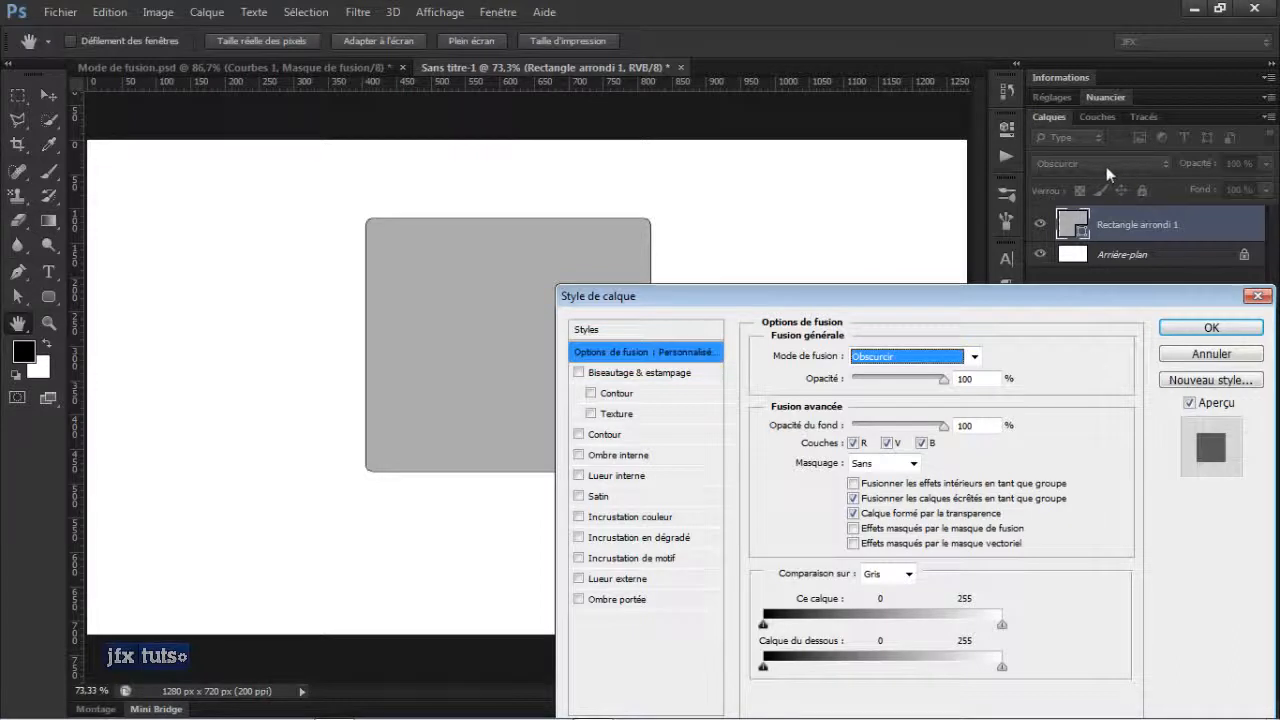
pyautogui.click(974, 357)
pyautogui.click(866, 9)
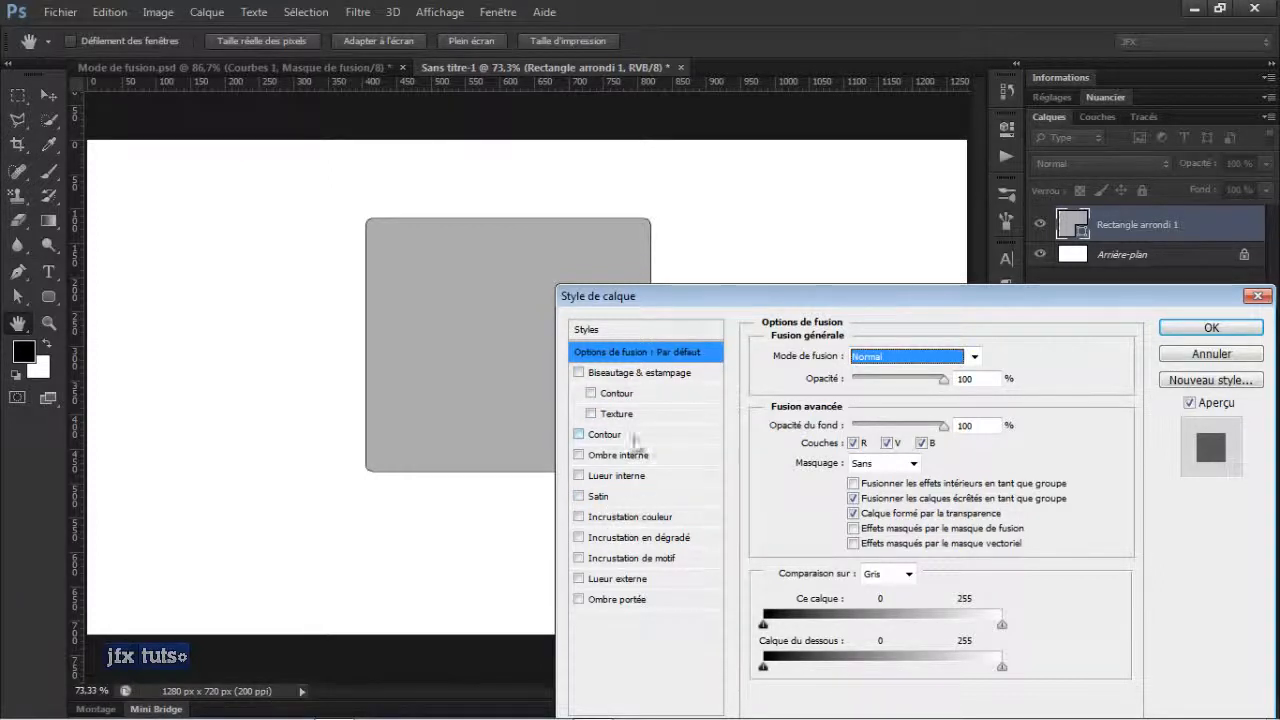
# - Preview the magenta wavy-striped preset style on the rounded rectangle, and clear it again
pyautogui.click(602, 334)
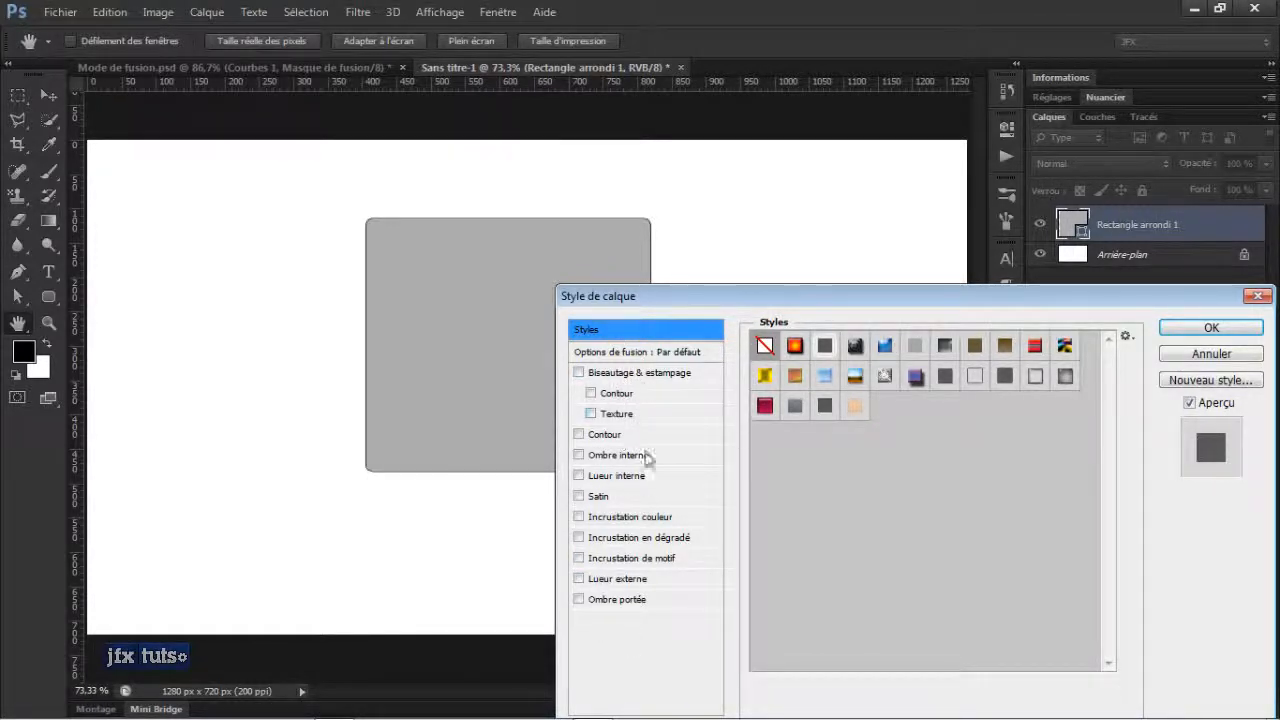
pyautogui.click(765, 406)
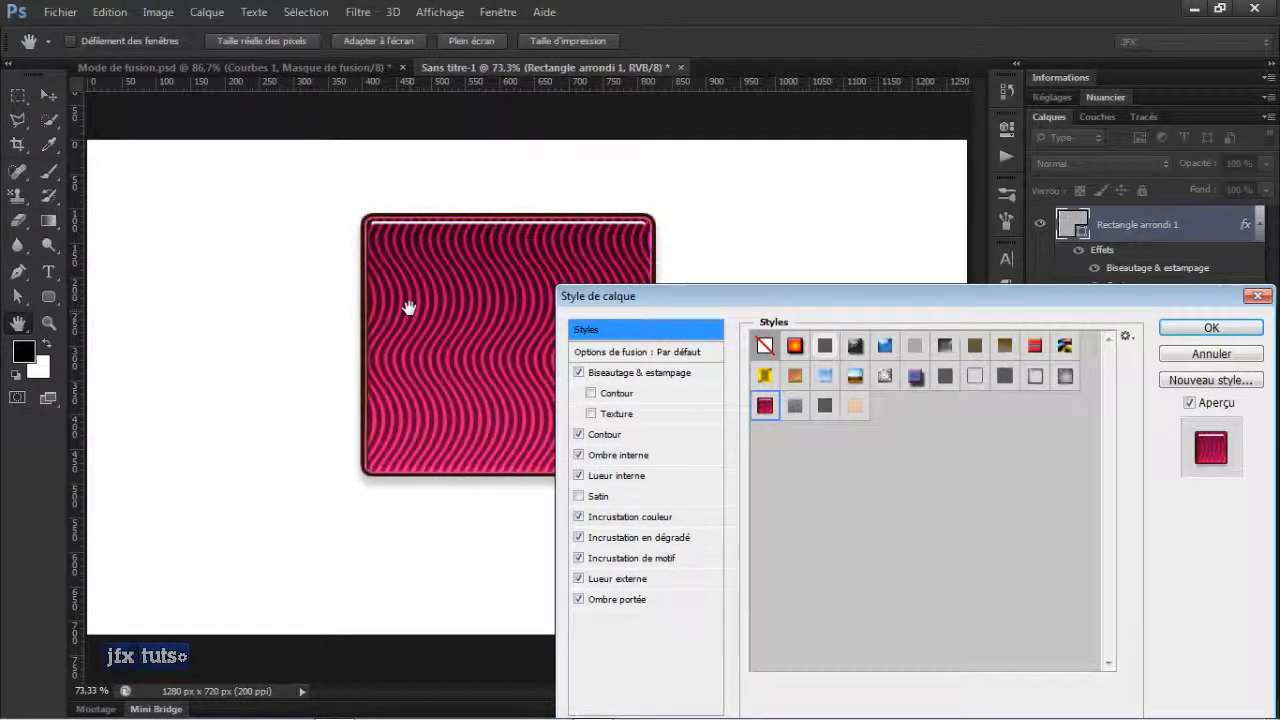
pyautogui.click(770, 345)
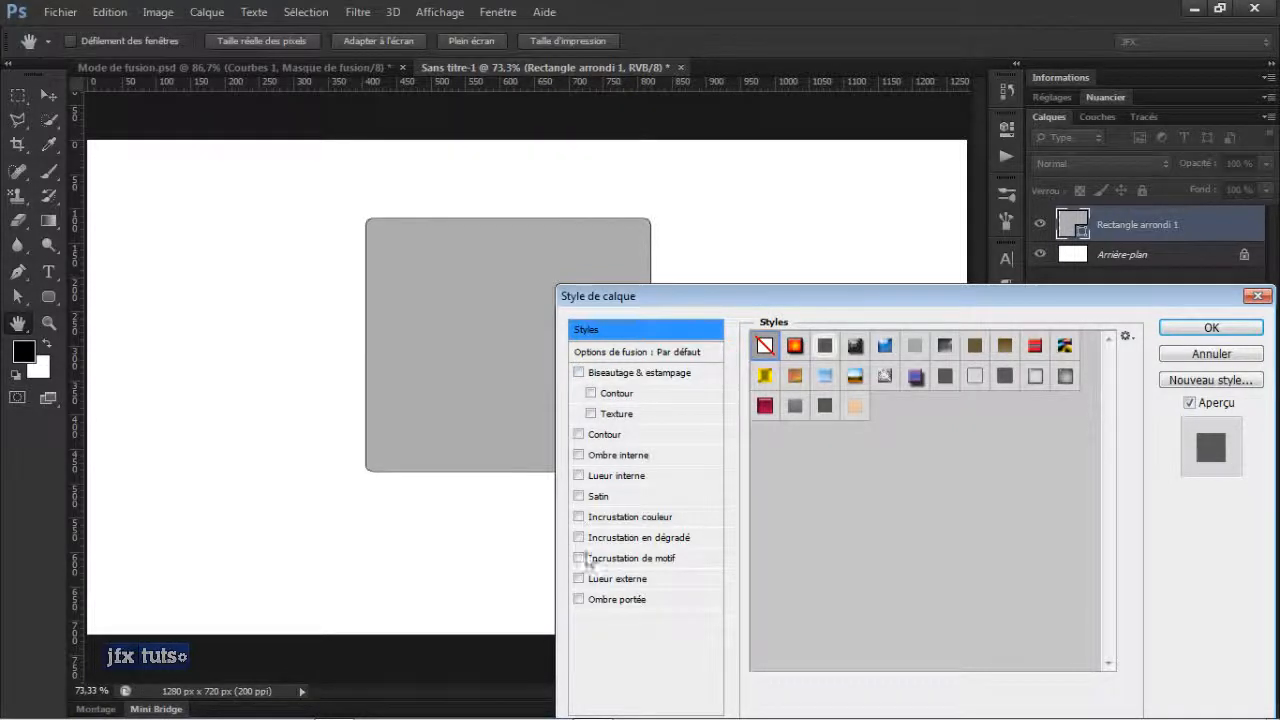
# - Preview a series of preset styles on the rounded rectangle, from the magenta wavy one to the light grey gradient with contour and shadow
pyautogui.click(765, 408)
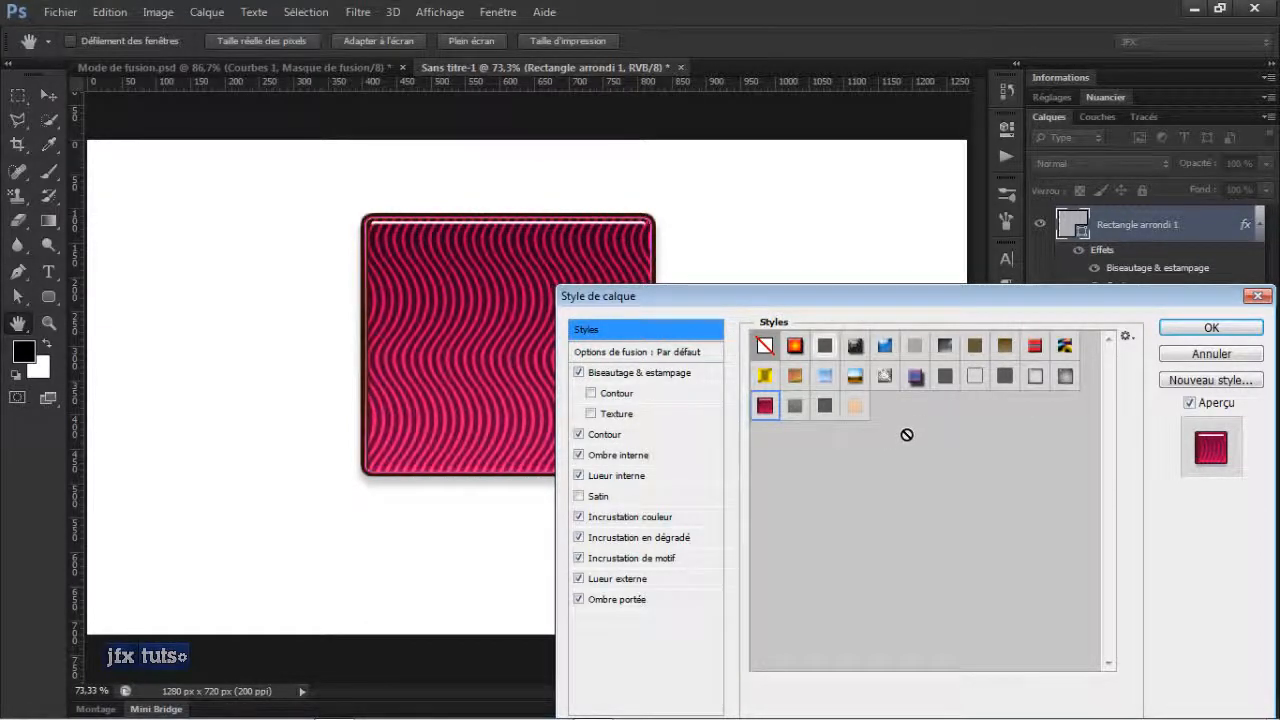
pyautogui.click(946, 382)
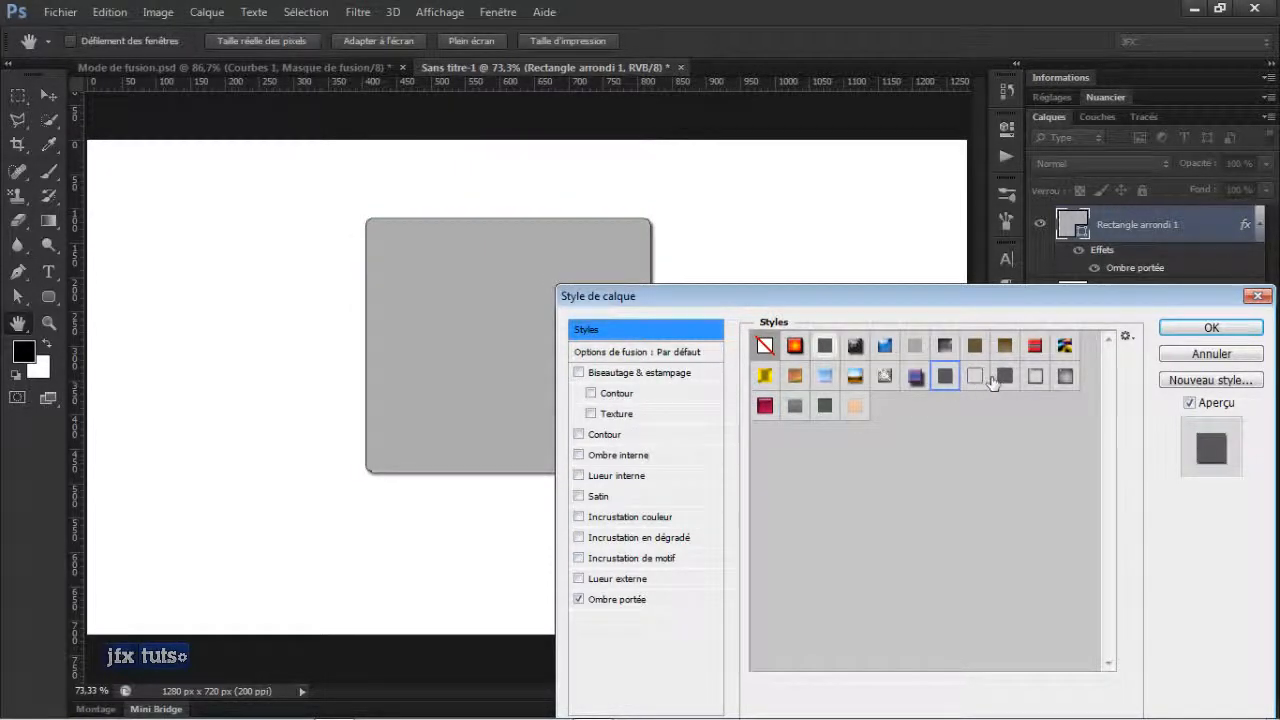
pyautogui.click(999, 382)
pyautogui.click(1037, 377)
pyautogui.click(1065, 378)
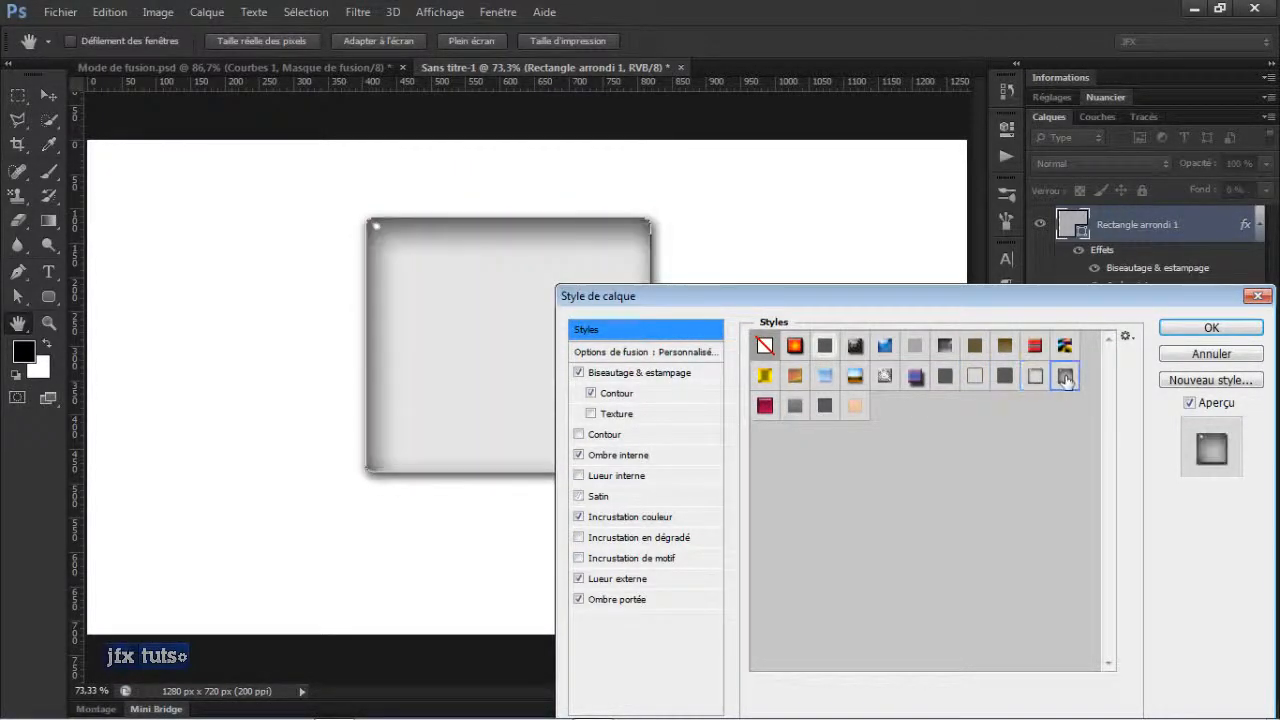
pyautogui.click(966, 346)
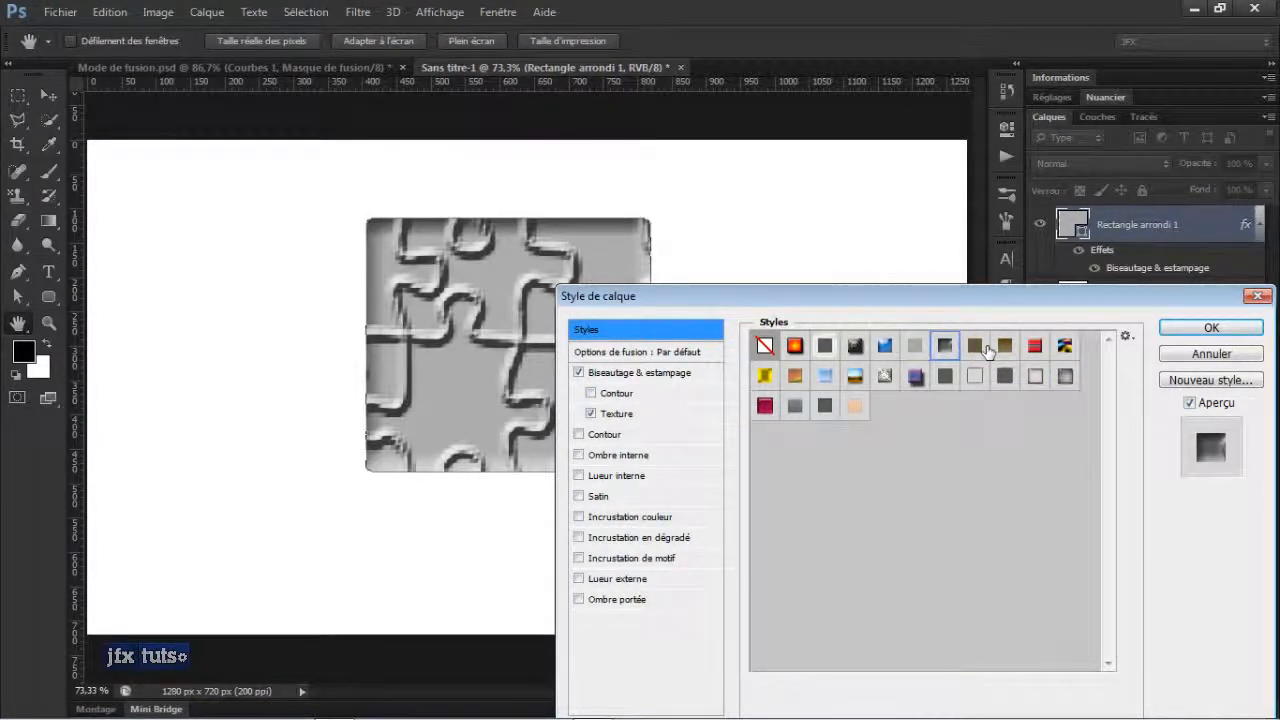
pyautogui.click(985, 347)
pyautogui.click(1005, 346)
pyautogui.click(1035, 346)
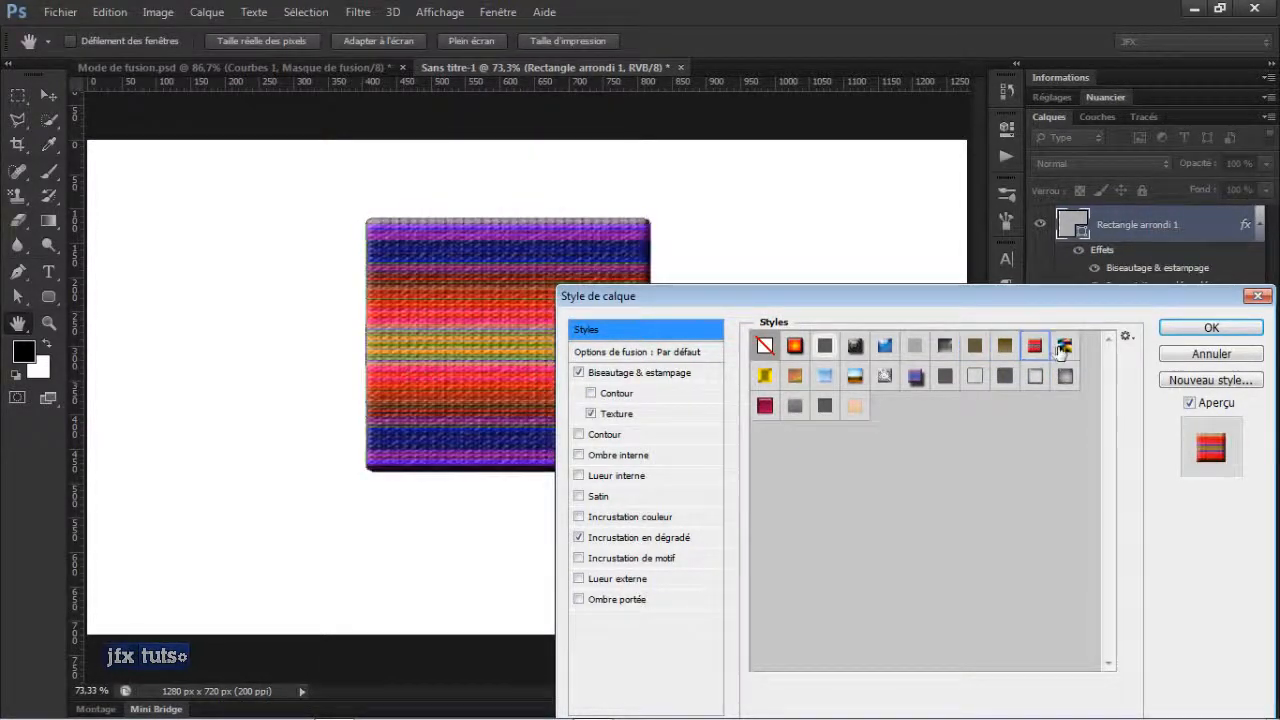
pyautogui.click(1064, 347)
pyautogui.click(794, 405)
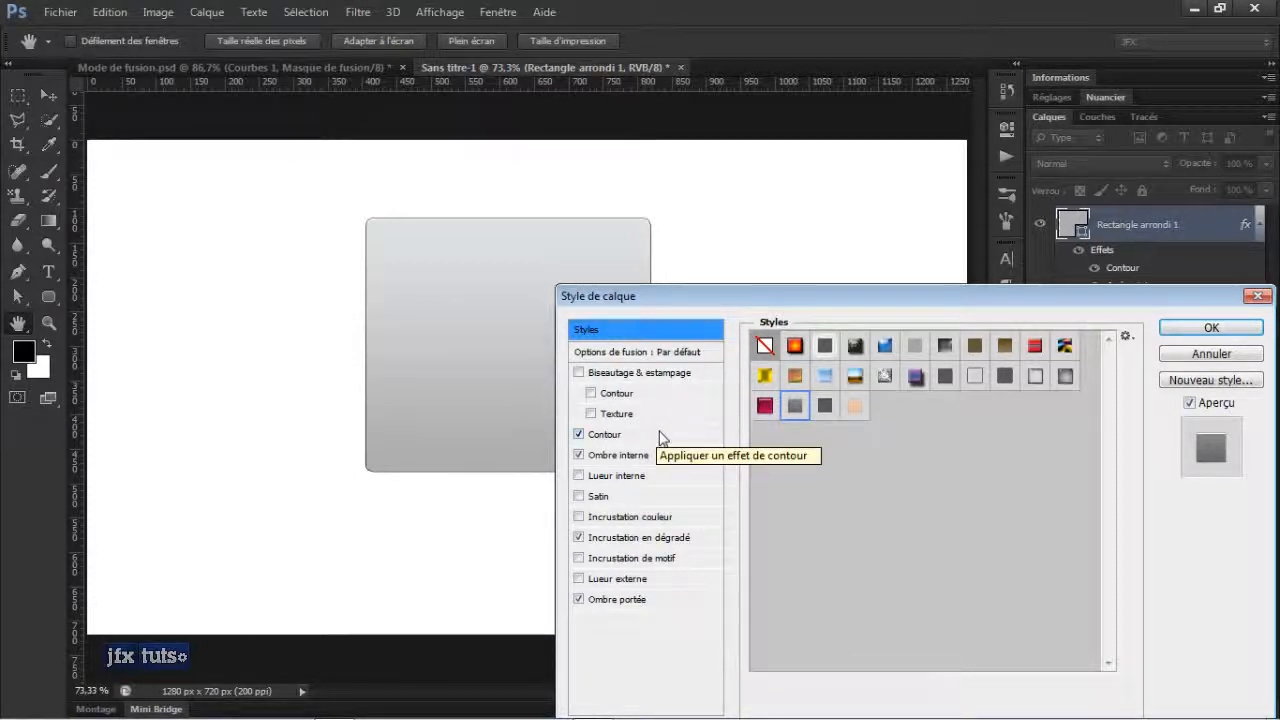
# - Look over the available style libraries, remove the preset style from the rectangle, and return to its default blending options
pyautogui.click(1127, 337)
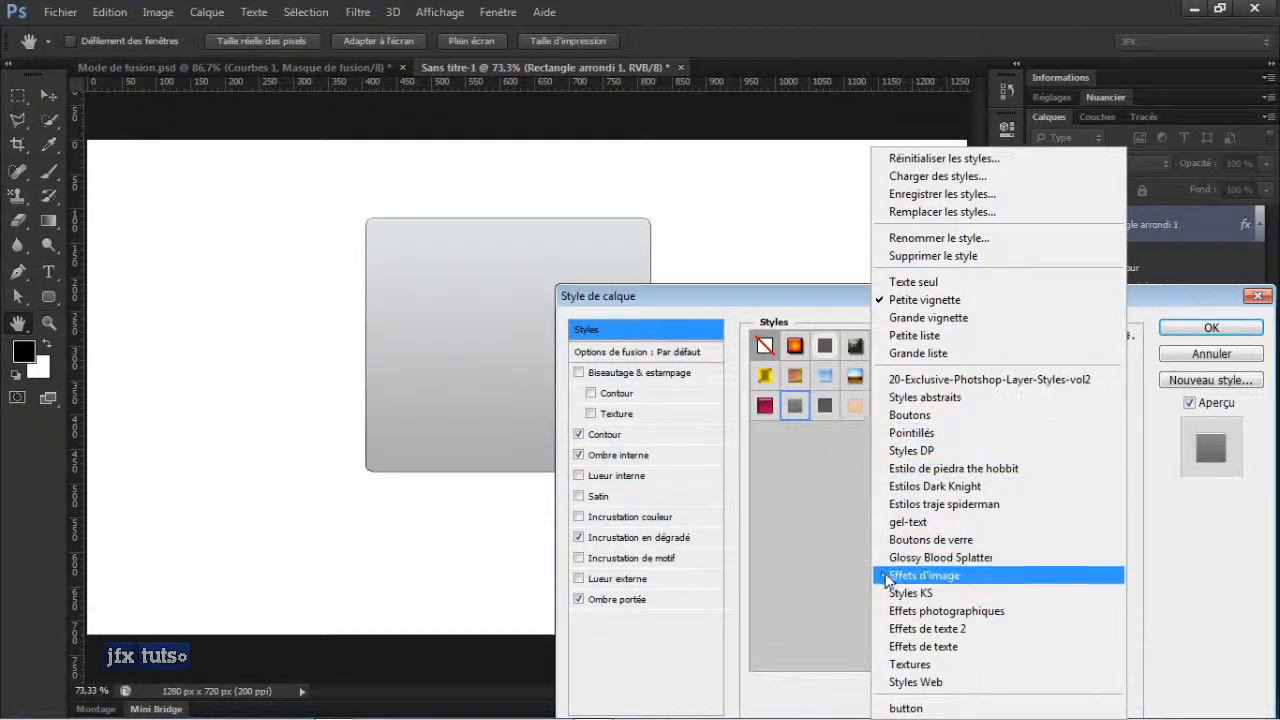
pyautogui.click(804, 490)
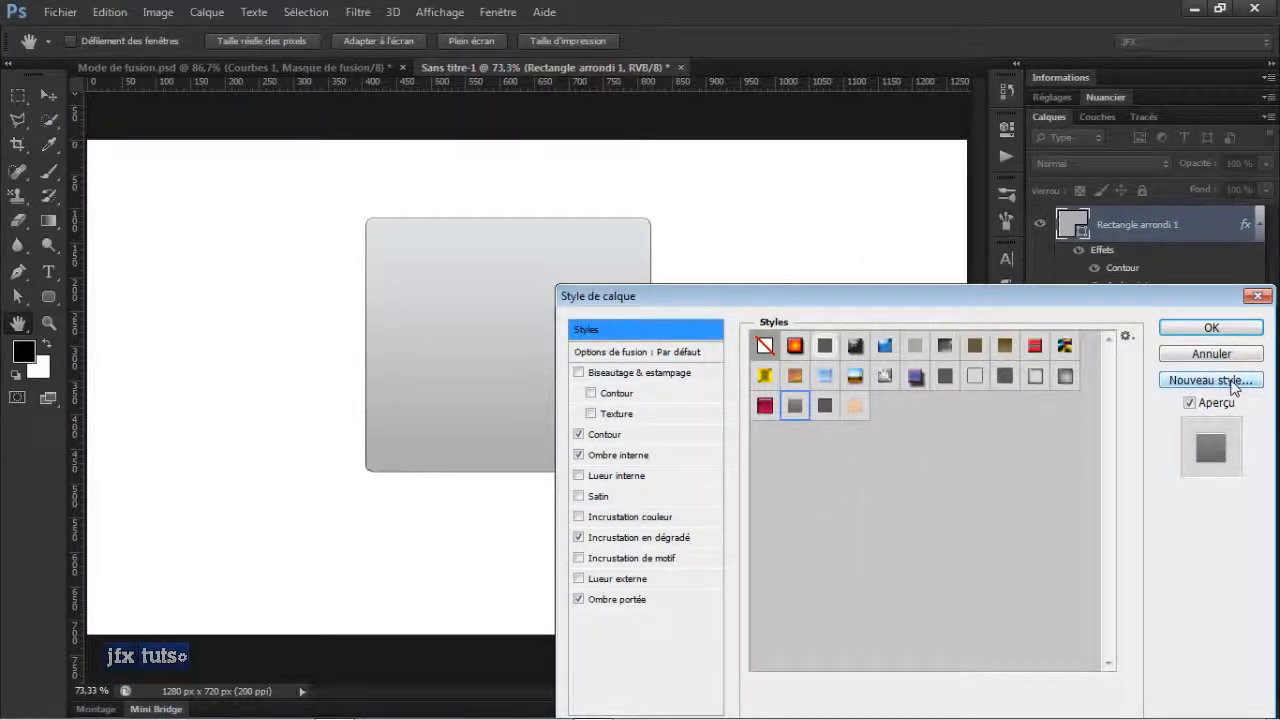
pyautogui.click(758, 345)
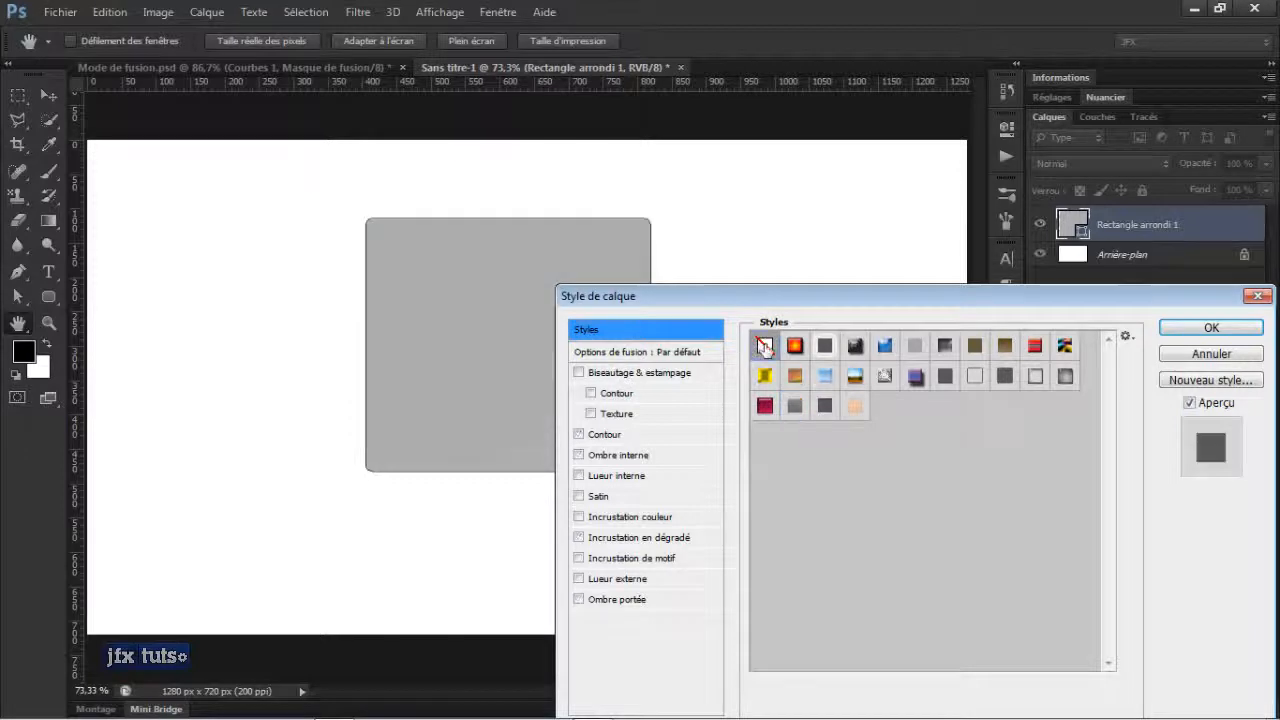
pyautogui.click(628, 352)
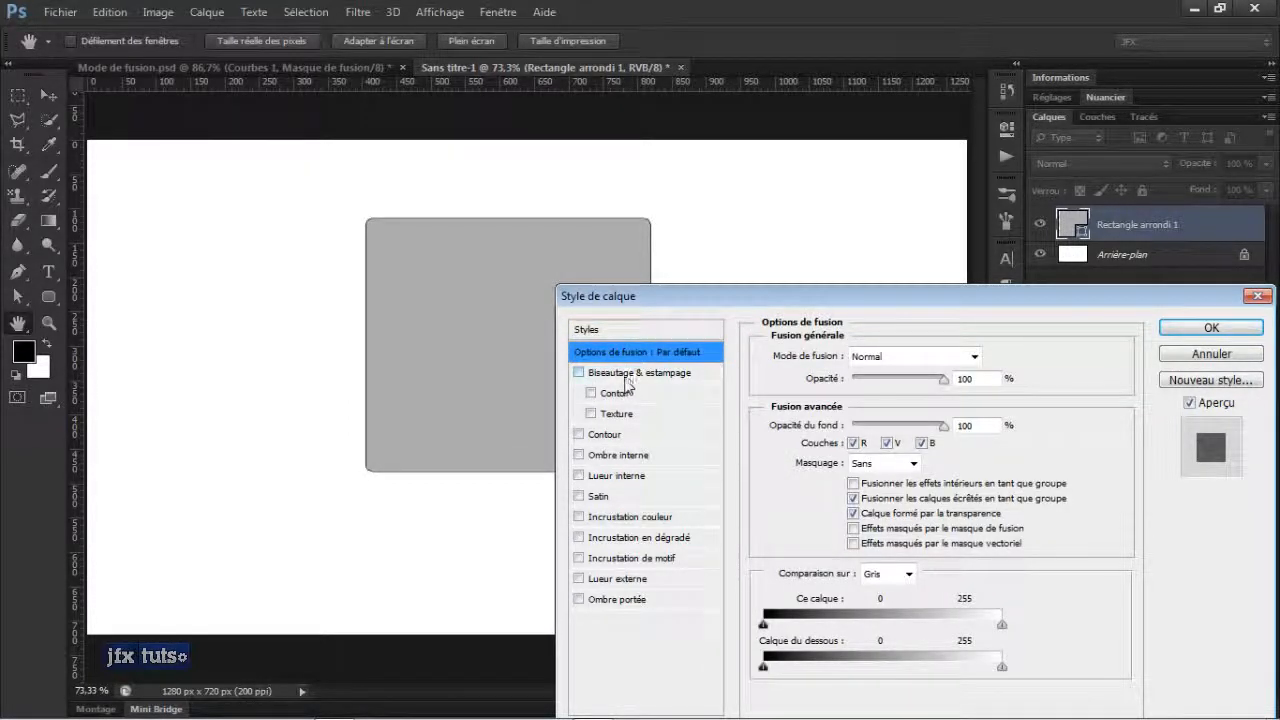
# - Apply Biseautage & estampage to the rounded rectangle with 439 % depth, 38 px size and 3 px softening, keeping the default gloss contour
pyautogui.click(612, 375)
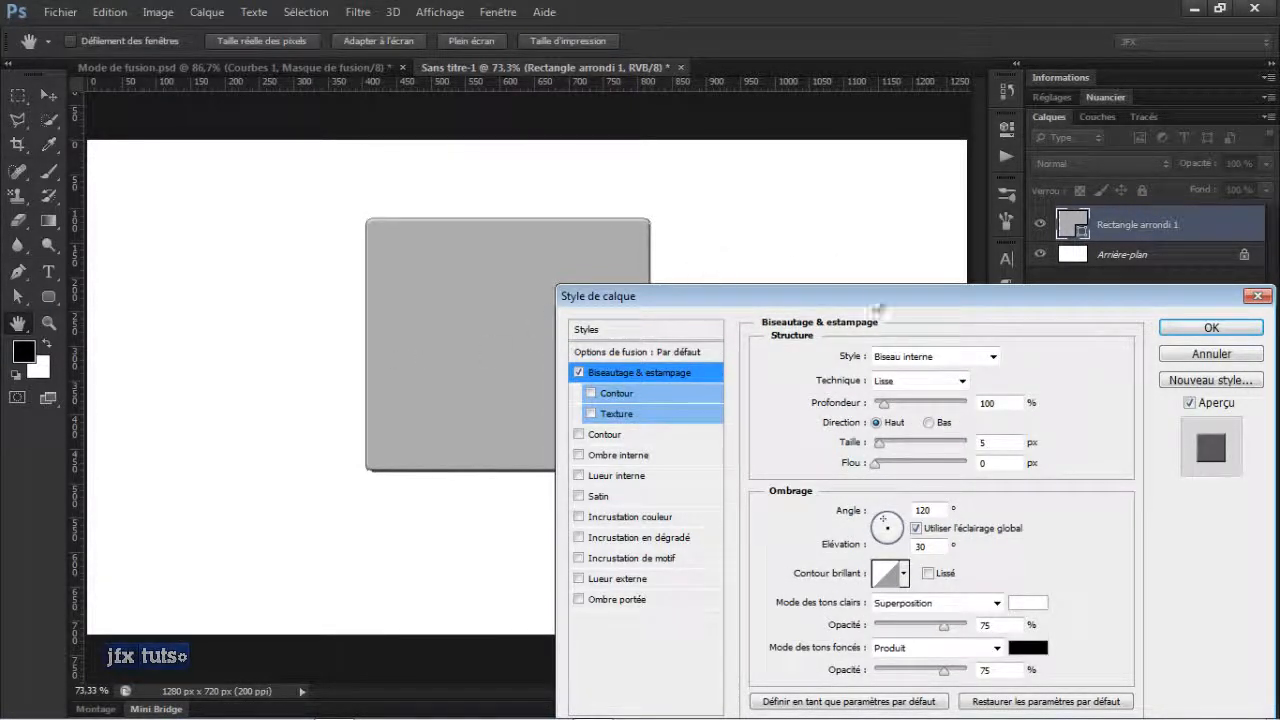
pyautogui.moveTo(872, 296); pyautogui.dragTo(864, 260)
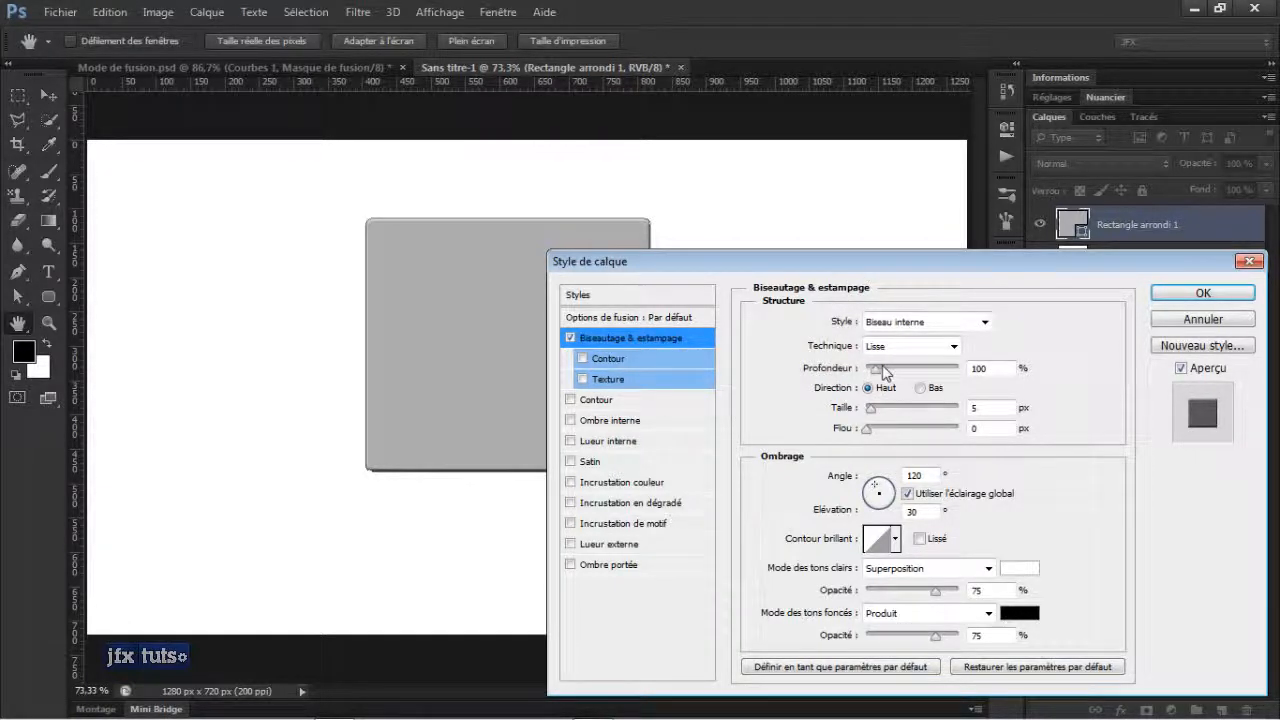
pyautogui.moveTo(884, 372); pyautogui.dragTo(884, 418)
pyautogui.click(884, 429)
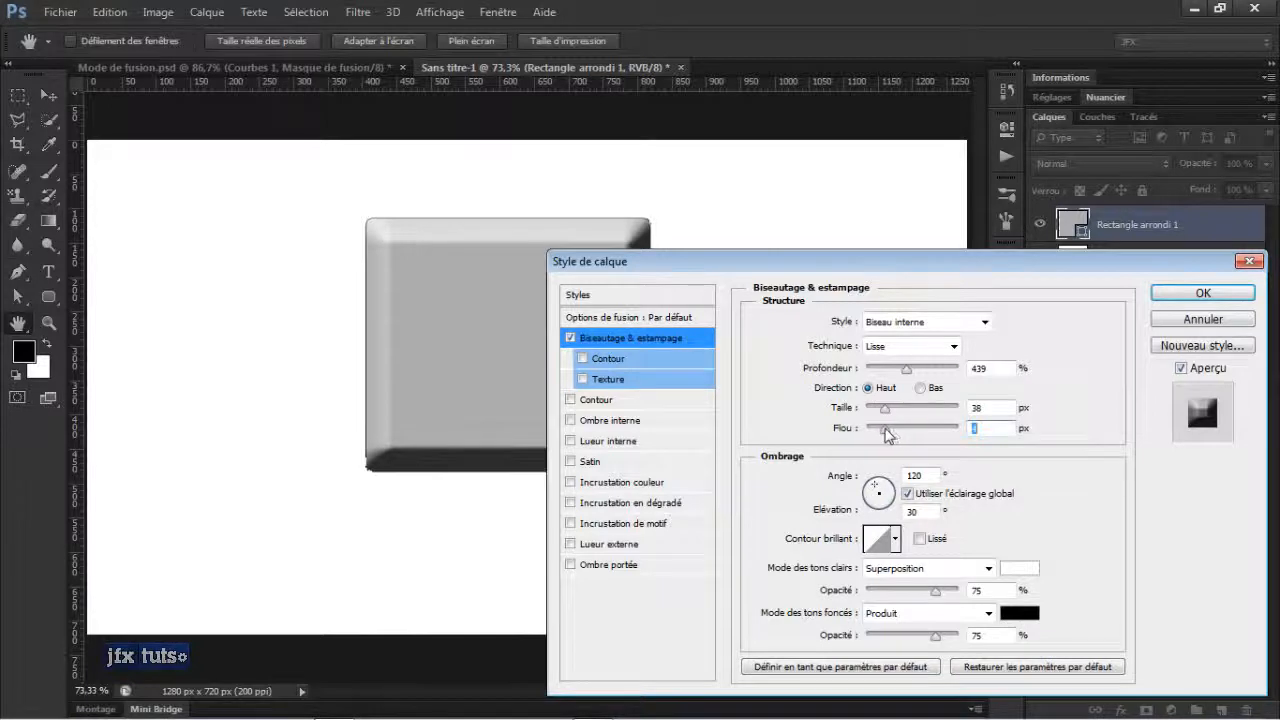
pyautogui.click(896, 540)
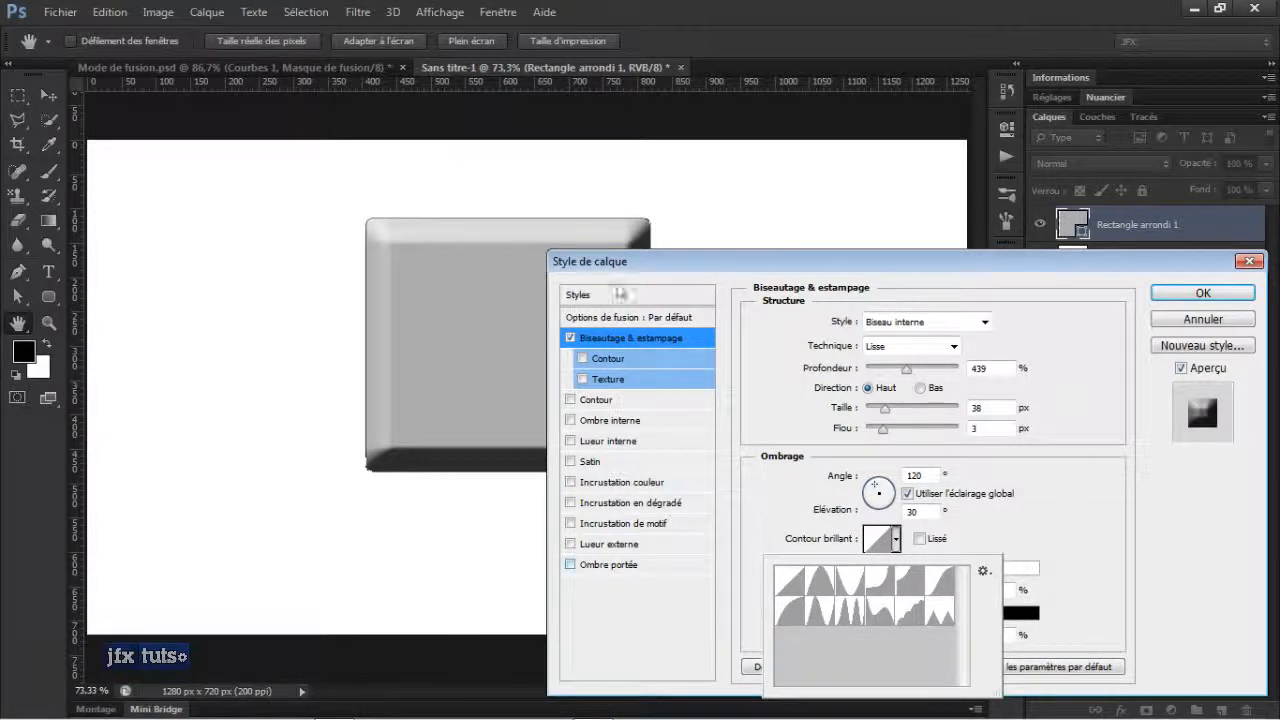
pyautogui.click(1003, 540)
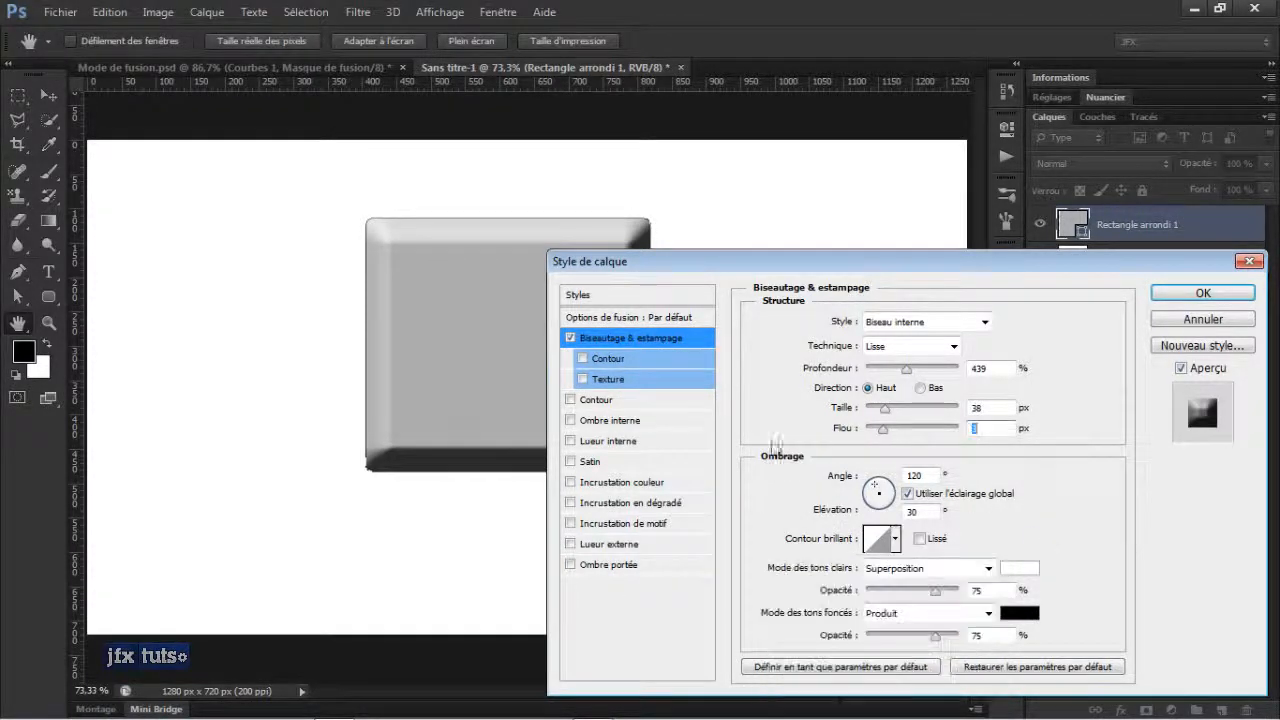
# - Enable the Contour stroke on the rectangle and texture its bevel with the last red pattern
pyautogui.click(571, 400)
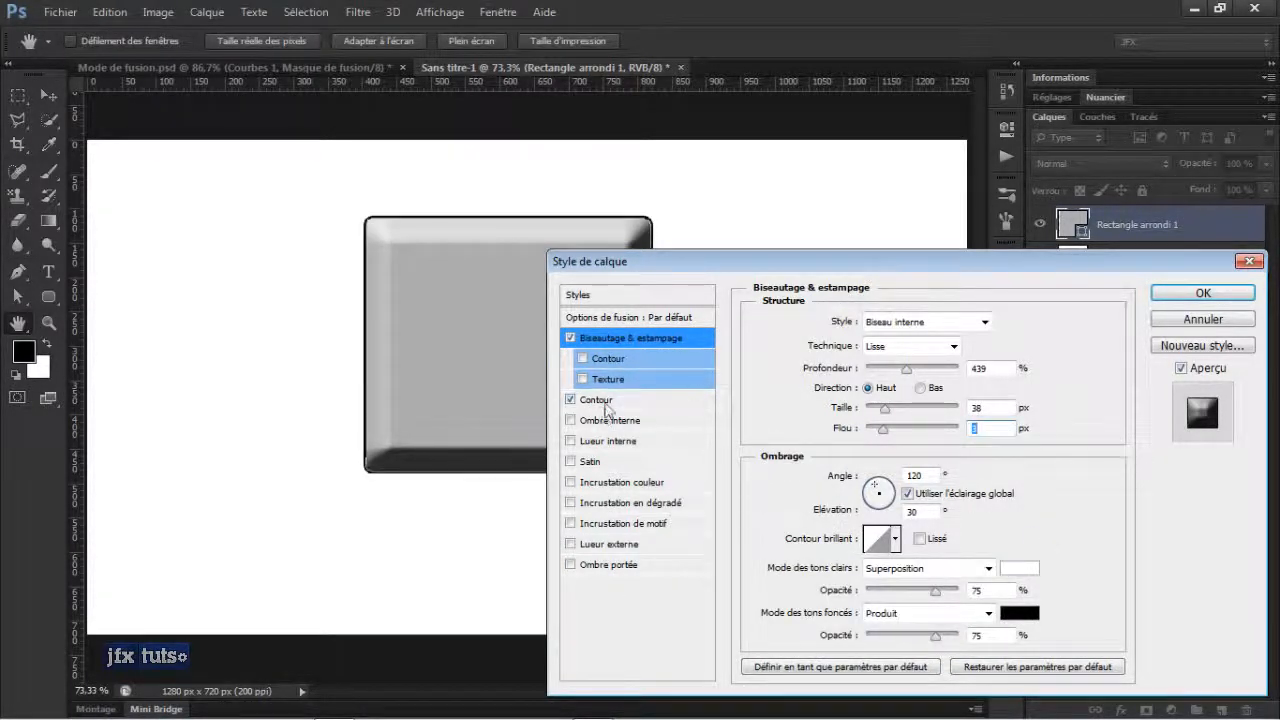
pyautogui.click(600, 400)
pyautogui.click(605, 379)
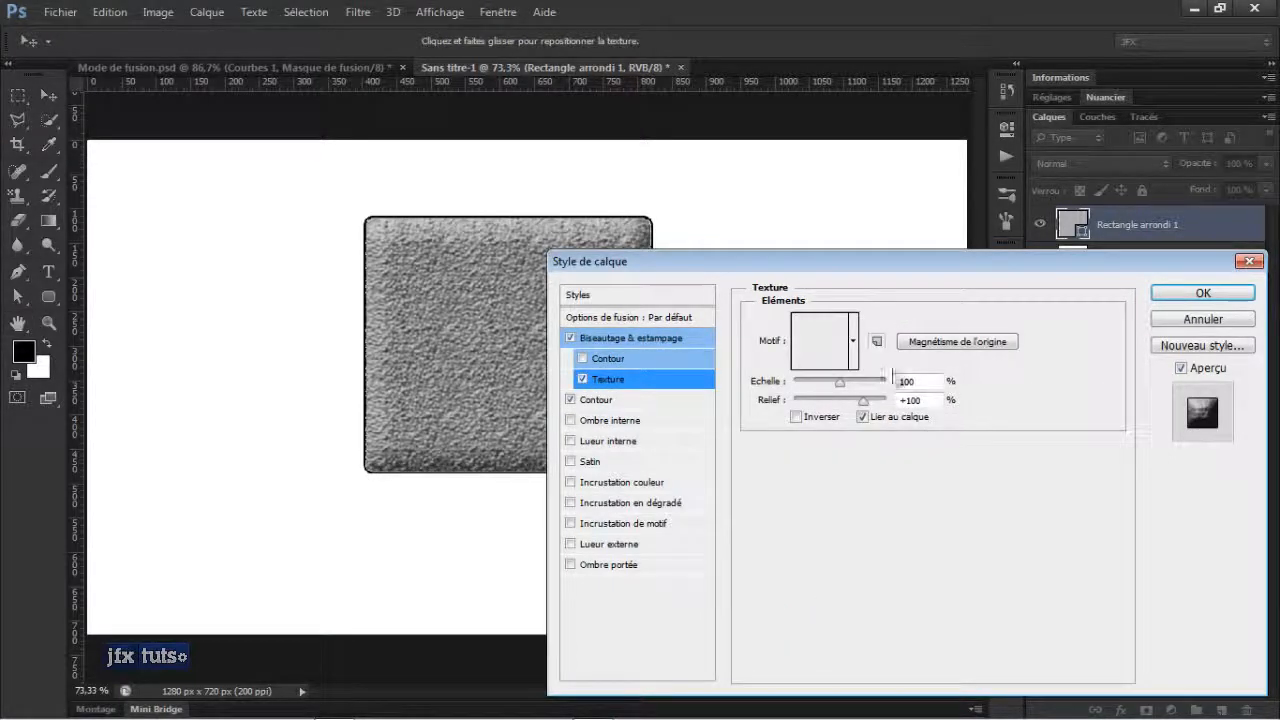
pyautogui.click(852, 341)
pyautogui.click(828, 402)
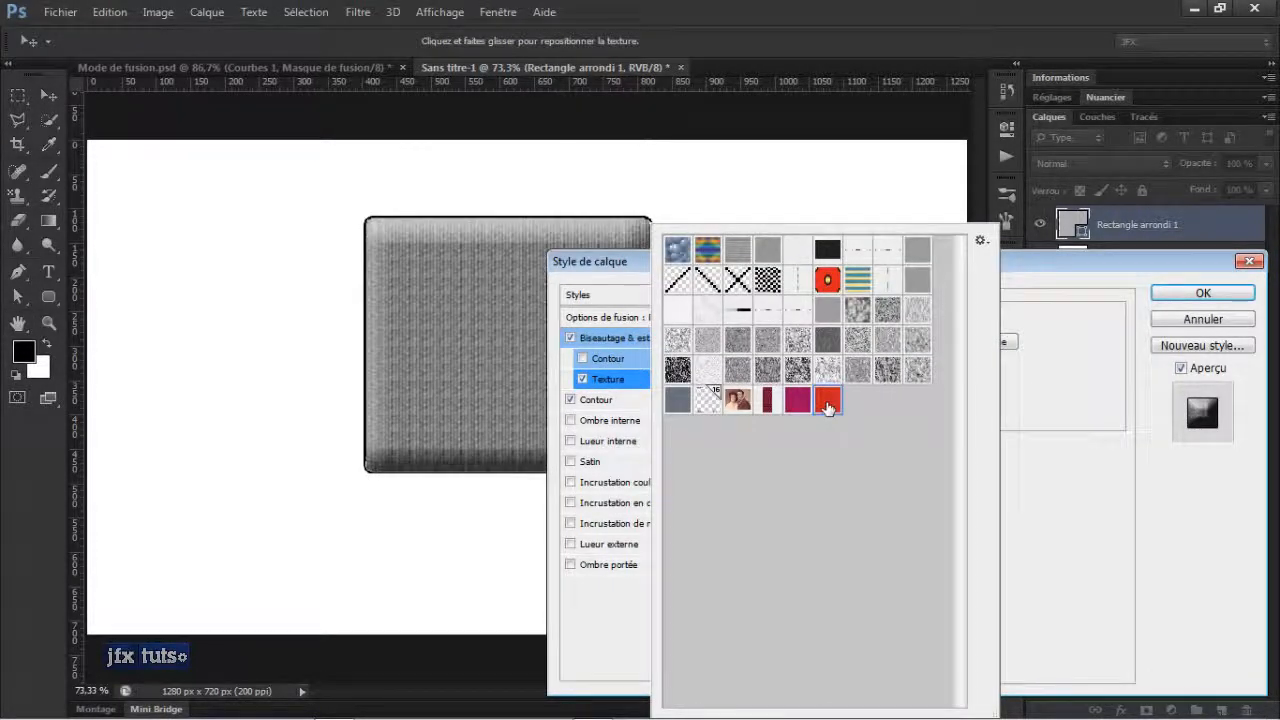
pyautogui.click(1050, 426)
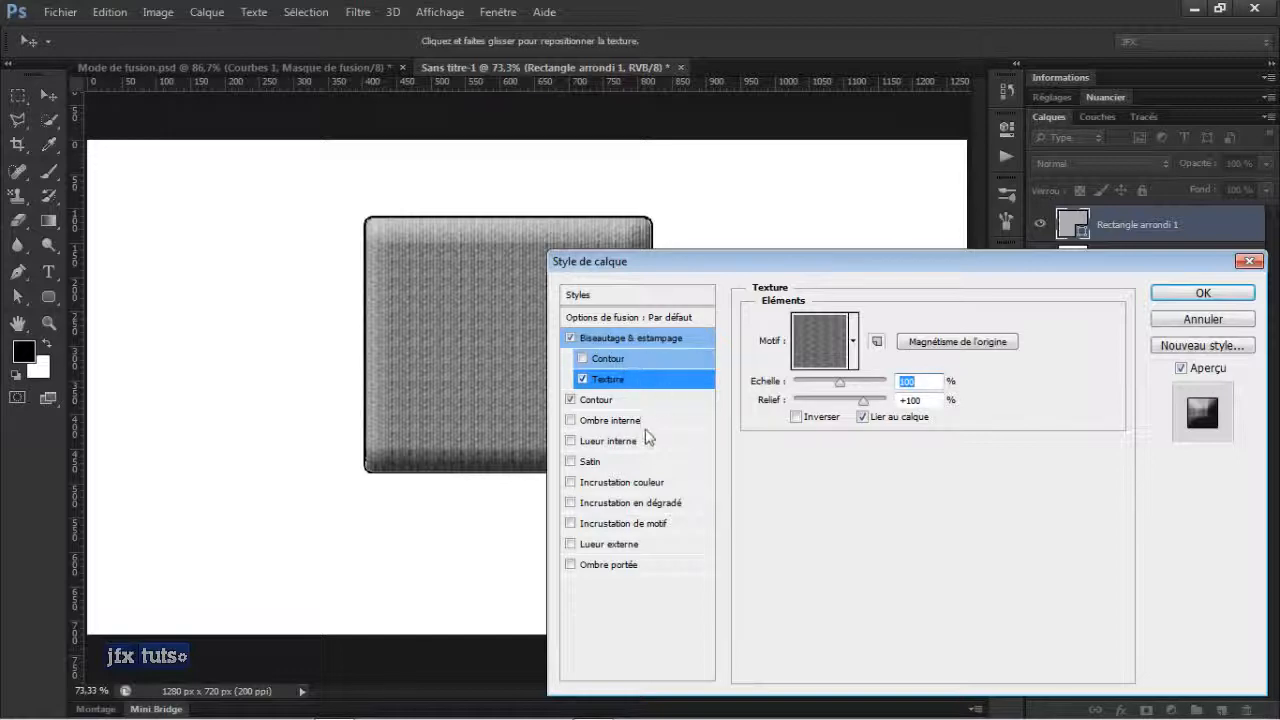
# - Remove the Contour stroke, and try the Ombre interne effect before switching it off again
pyautogui.click(571, 400)
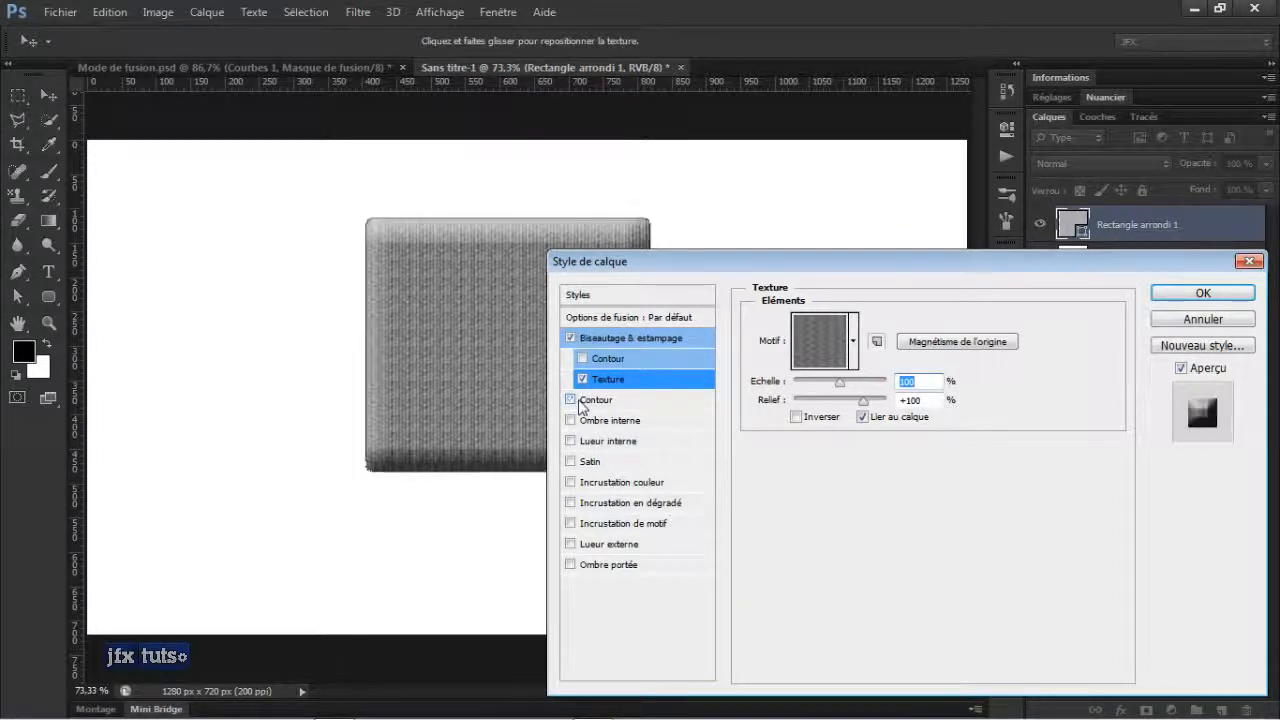
pyautogui.click(588, 421)
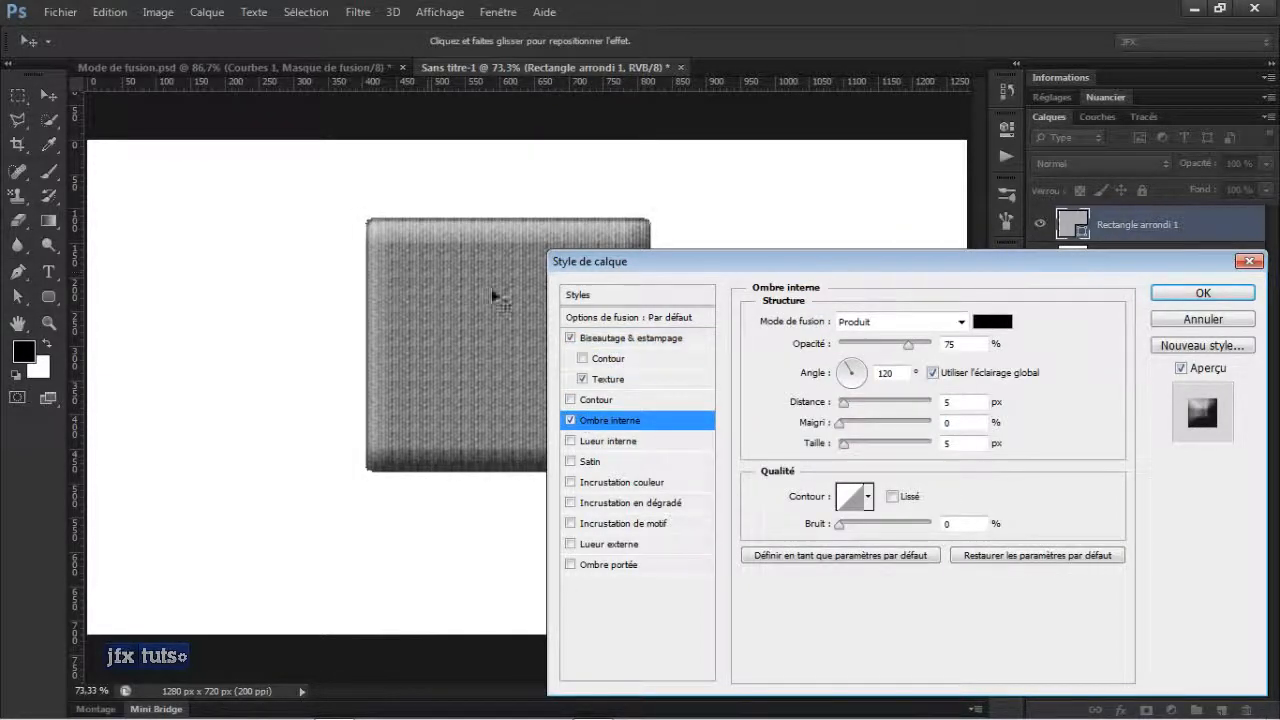
pyautogui.click(571, 421)
# - Add a Lueur interne in dark pink with the Produit blending mode and a size of 38 px
pyautogui.click(574, 441)
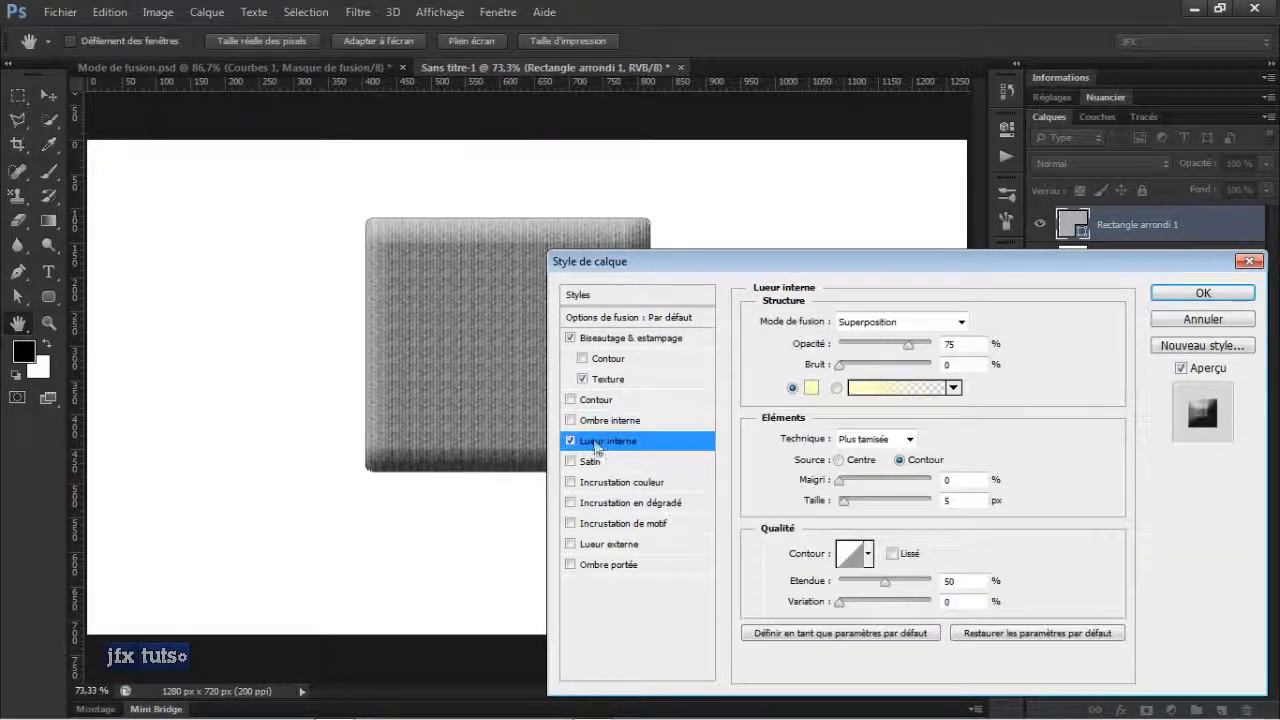
pyautogui.click(811, 388)
pyautogui.click(849, 412)
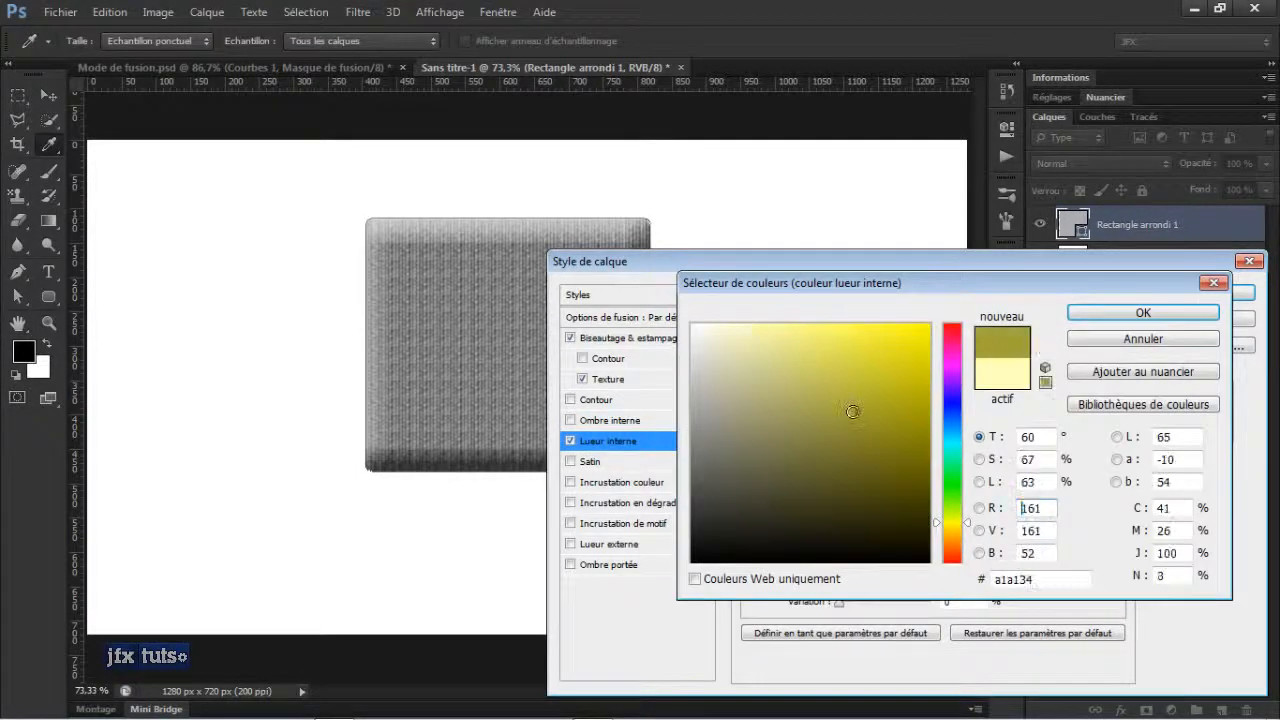
pyautogui.click(952, 351)
pyautogui.click(1143, 312)
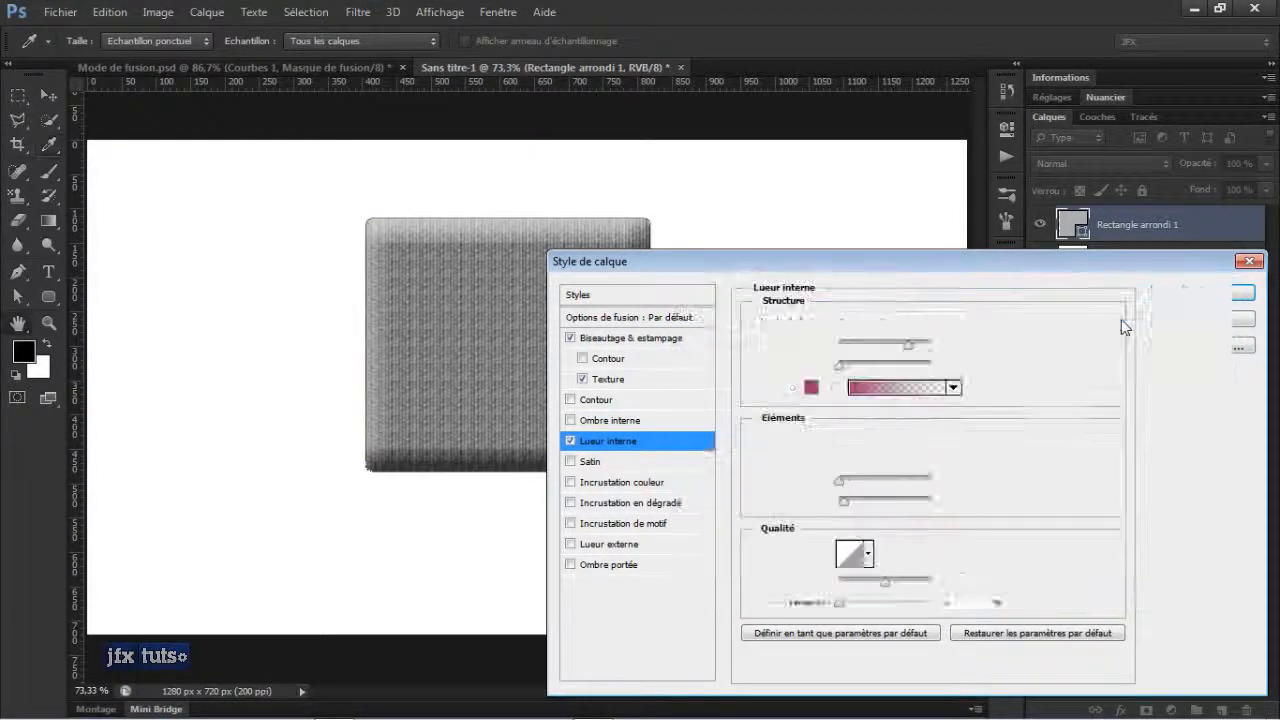
pyautogui.click(893, 322)
pyautogui.click(877, 68)
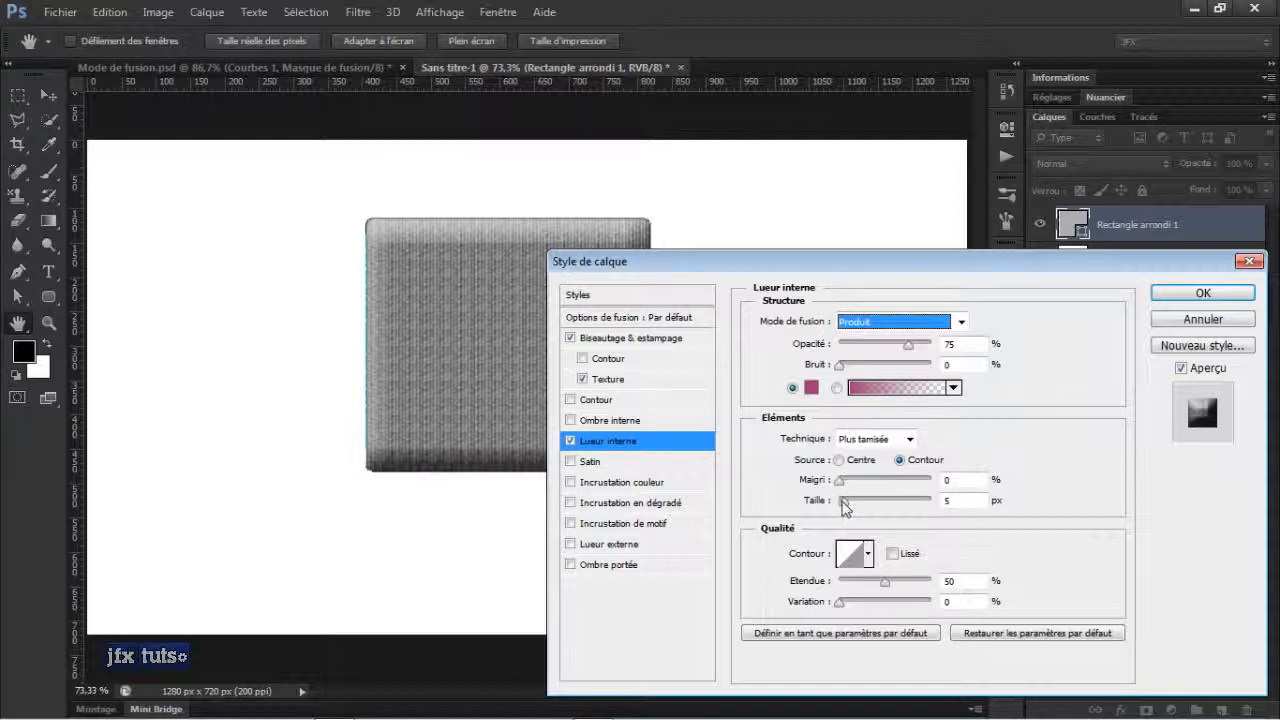
pyautogui.moveTo(844, 500); pyautogui.dragTo(860, 510)
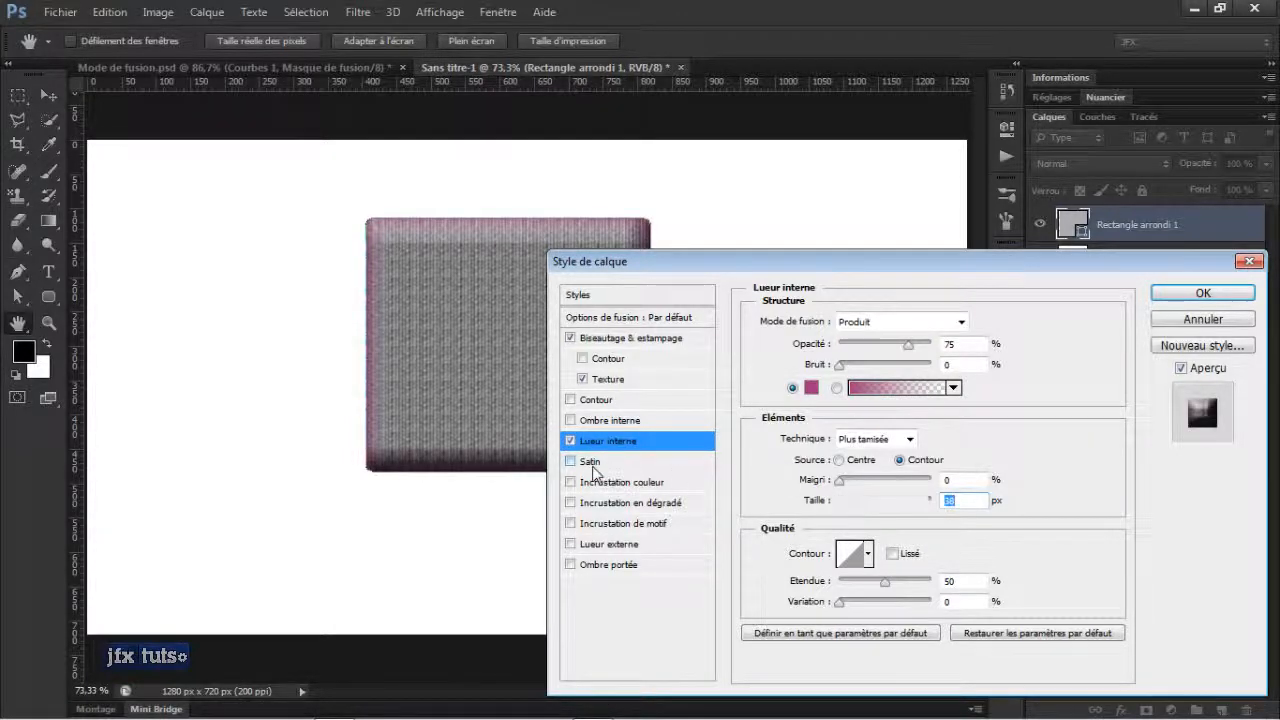
# - Try the Satin effect and remove it, and apply an Incrustation couleur in blue 0078ff to the rectangle
pyautogui.click(596, 465)
pyautogui.click(571, 462)
pyautogui.click(588, 483)
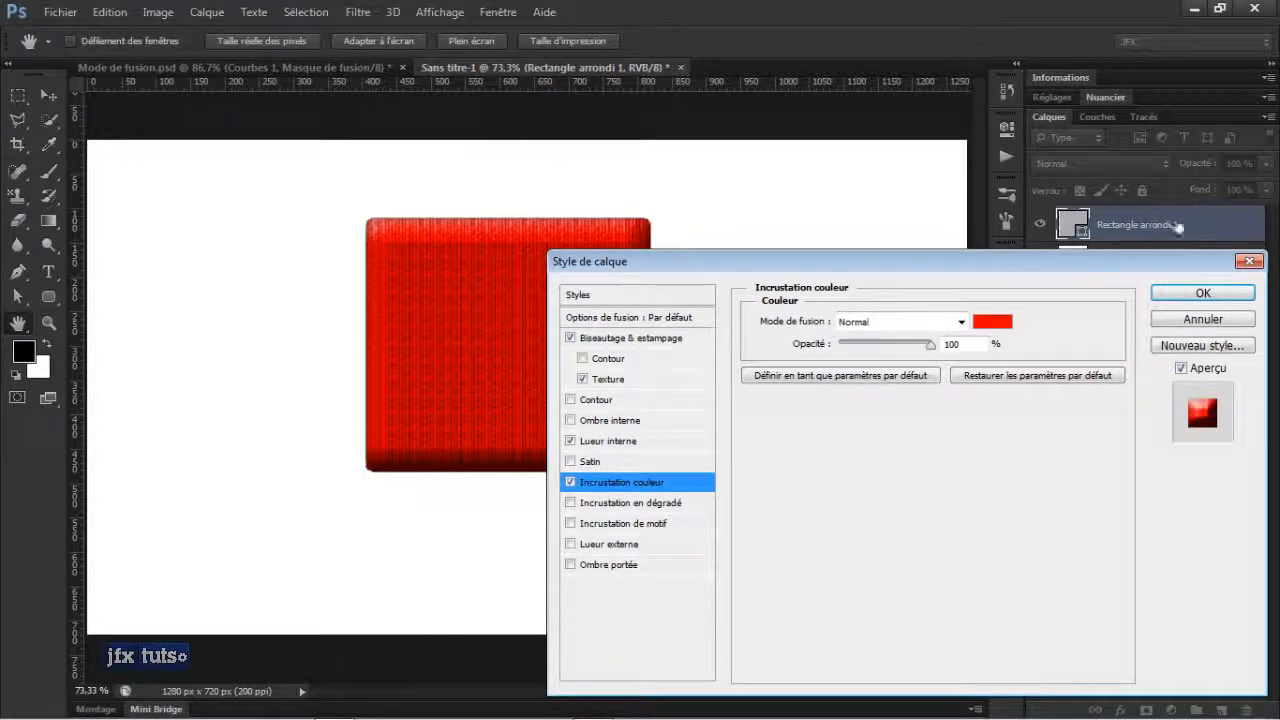
pyautogui.click(571, 483)
pyautogui.click(571, 483)
pyautogui.click(990, 322)
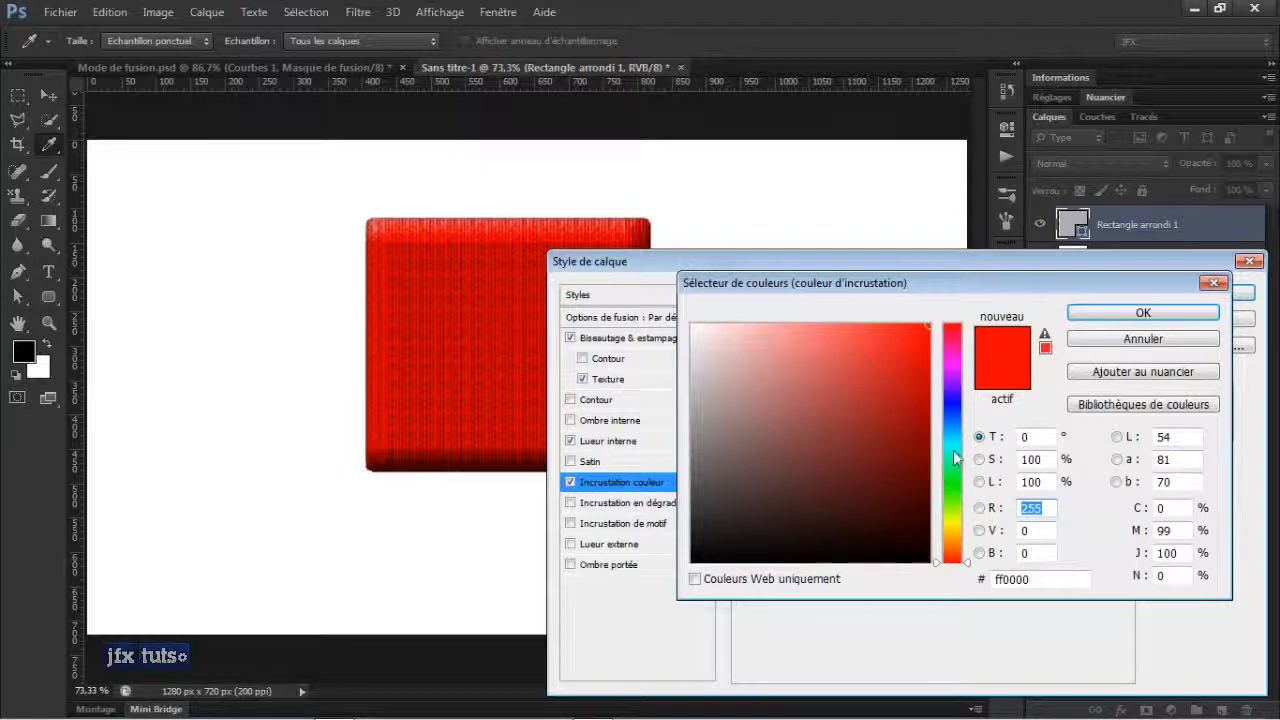
pyautogui.moveTo(955, 456); pyautogui.dragTo(958, 428)
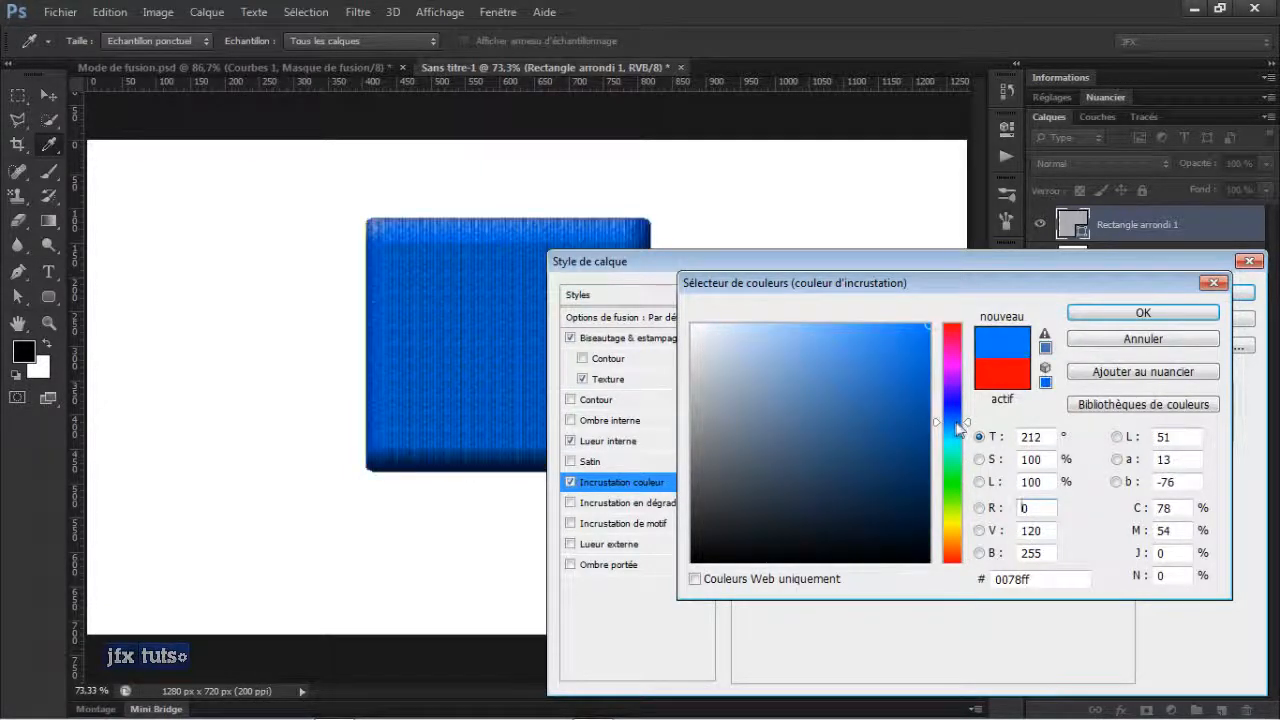
pyautogui.click(1109, 313)
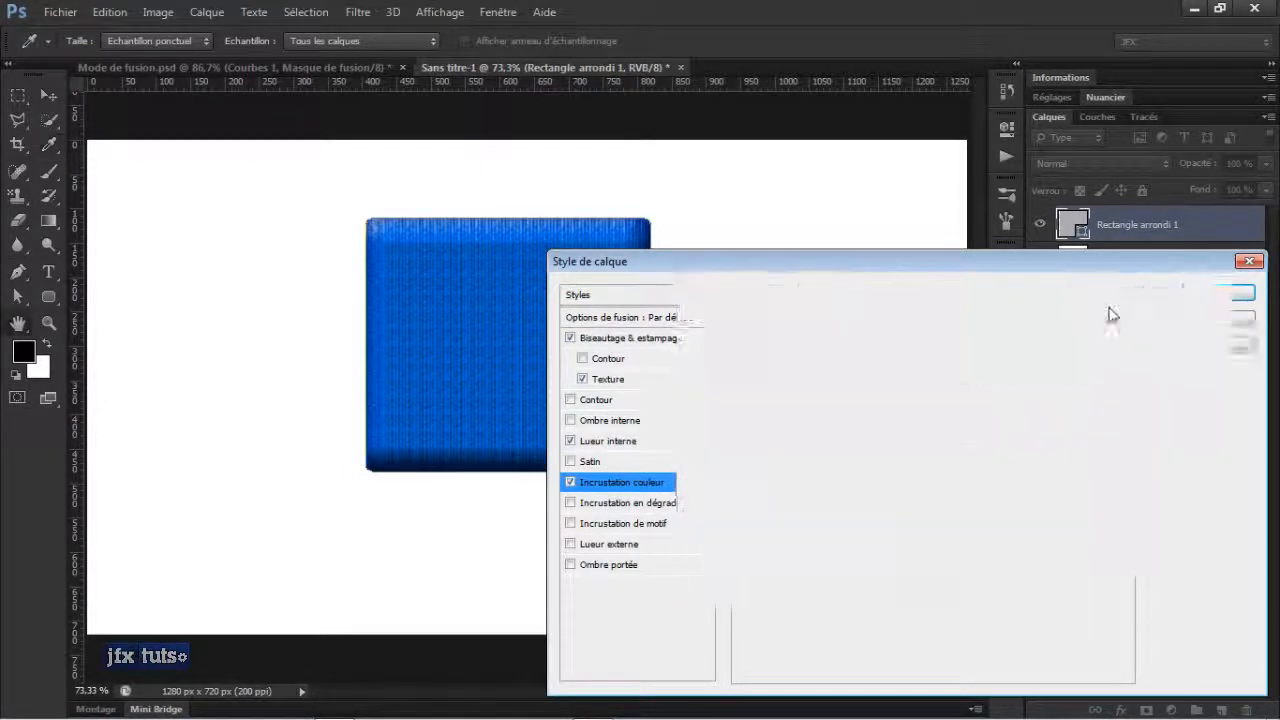
# - Replace the colour overlay with an Incrustation en dégradé using the orange-to-yellow preset gradient
pyautogui.click(608, 503)
pyautogui.click(570, 482)
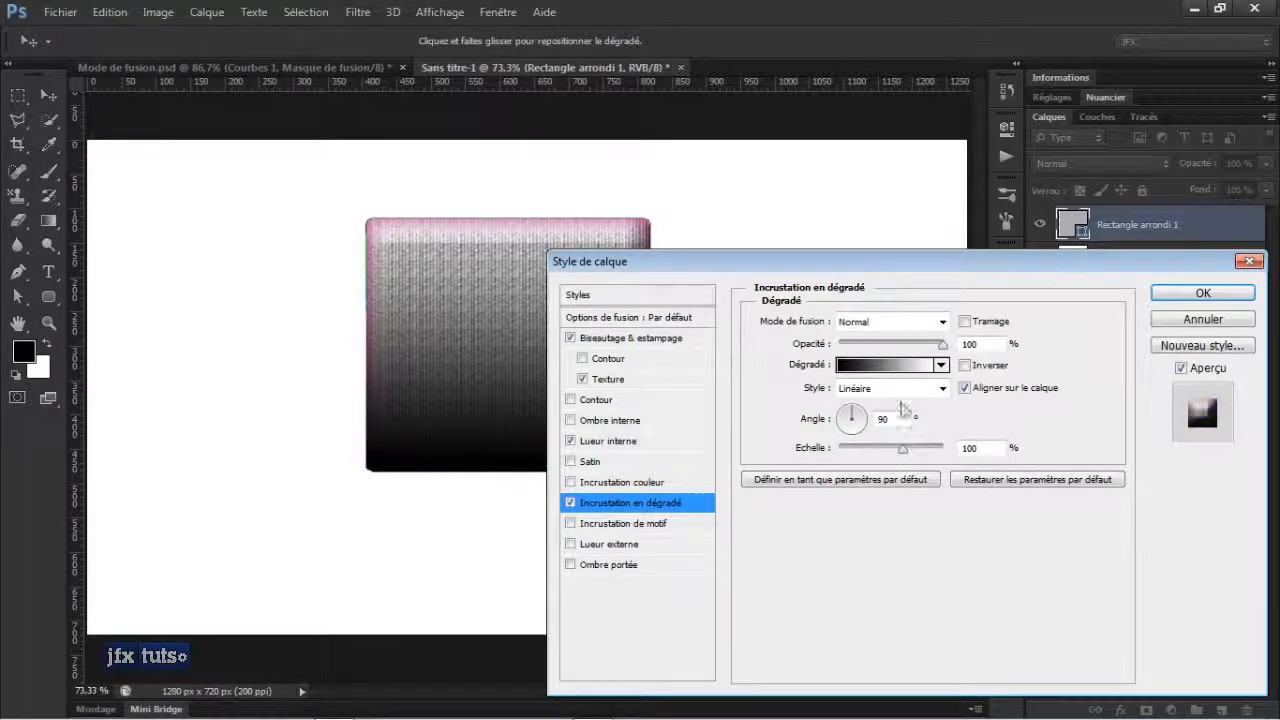
pyautogui.click(886, 366)
pyautogui.click(958, 288)
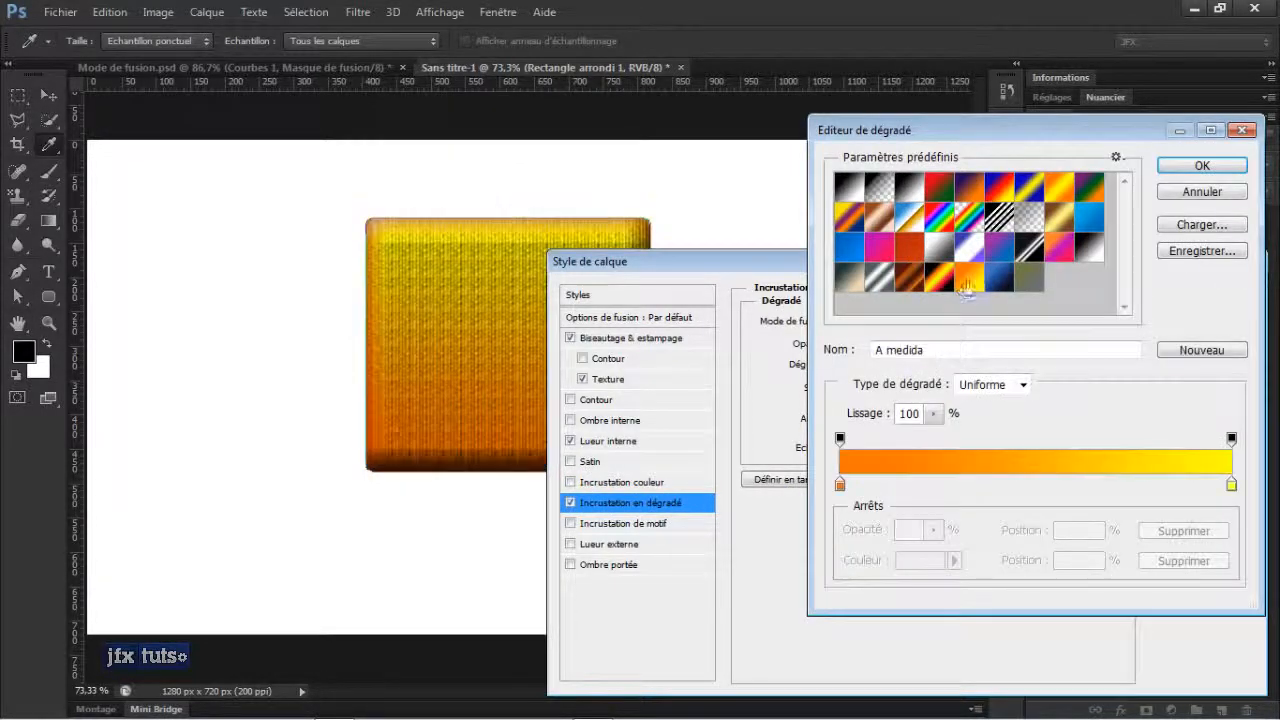
pyautogui.click(1202, 165)
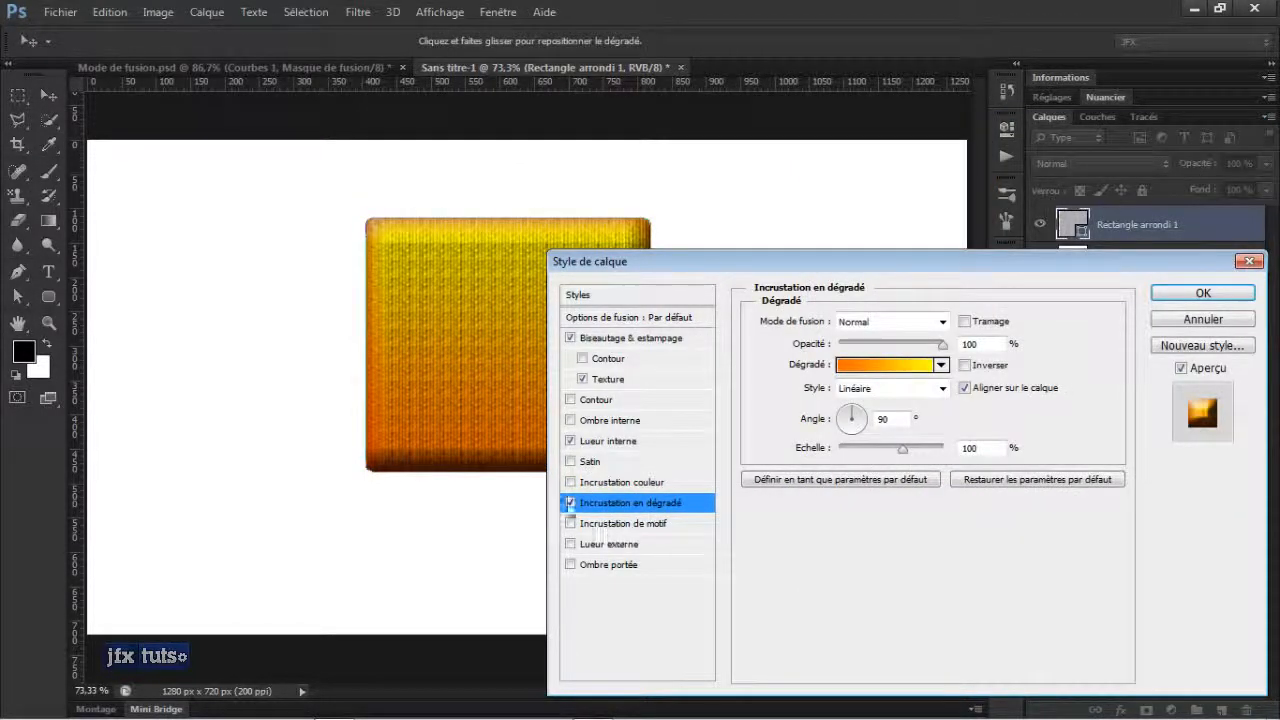
# - Try the gradient overlay at 44 % opacity, restore it to 100 % and rotate the gradient to -95°
pyautogui.moveTo(900, 344); pyautogui.dragTo(887, 346)
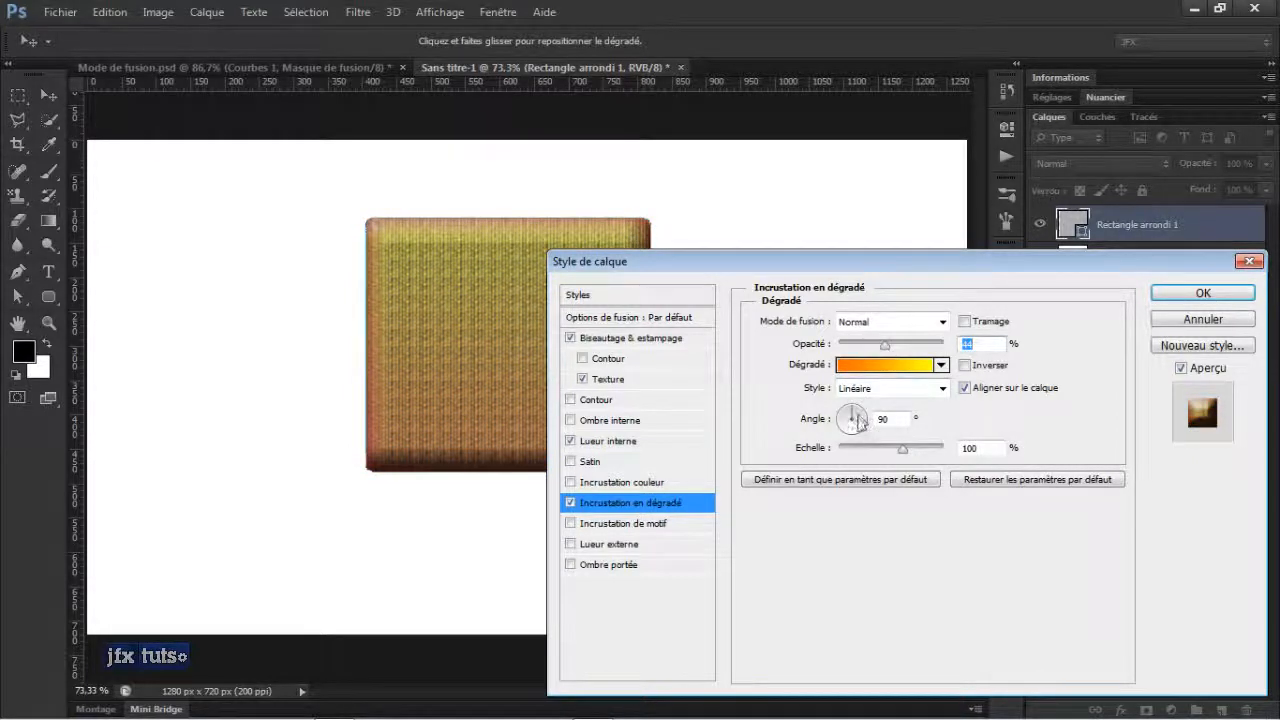
pyautogui.moveTo(853, 418)
pyautogui.mouseDown()
pyautogui.moveTo(865, 422)
pyautogui.moveTo(853, 410)
pyautogui.mouseUp()
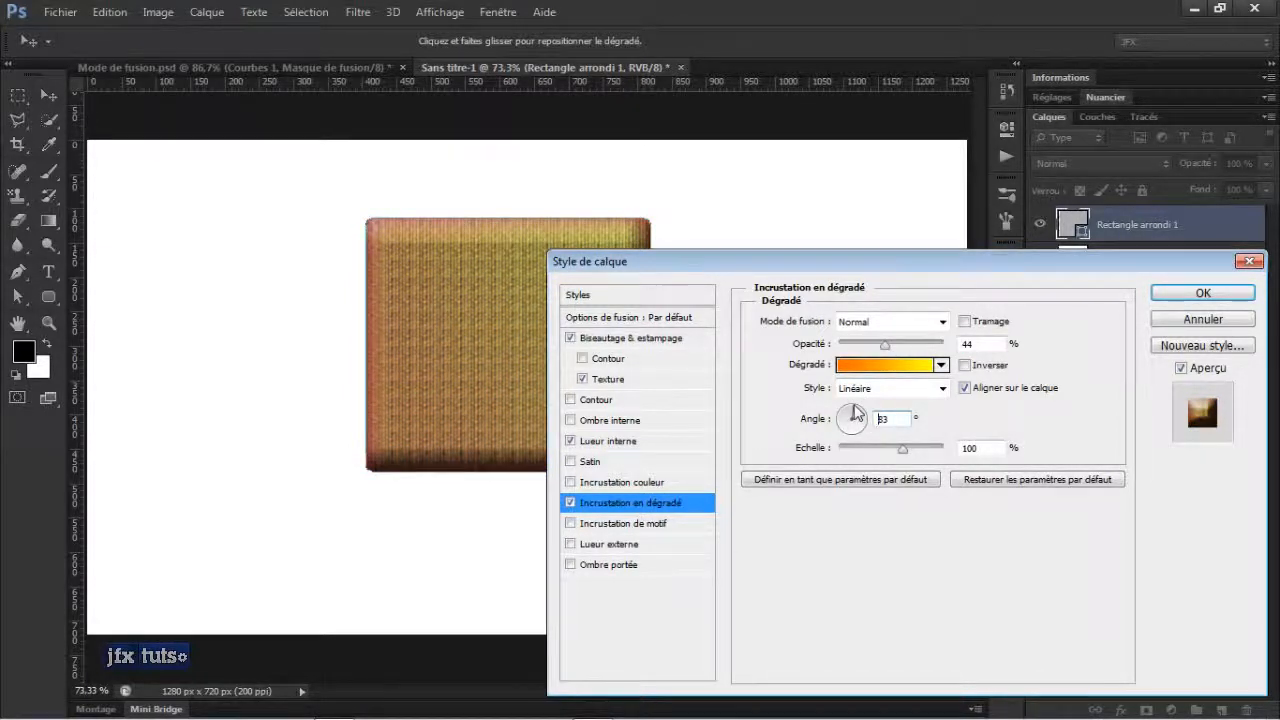
pyautogui.moveTo(884, 344); pyautogui.dragTo(944, 345)
pyautogui.moveTo(836, 415); pyautogui.dragTo(850, 444)
# - Try the Angle gradient style, switch the overlay to Radial and slightly reduce its scale
pyautogui.click(884, 392)
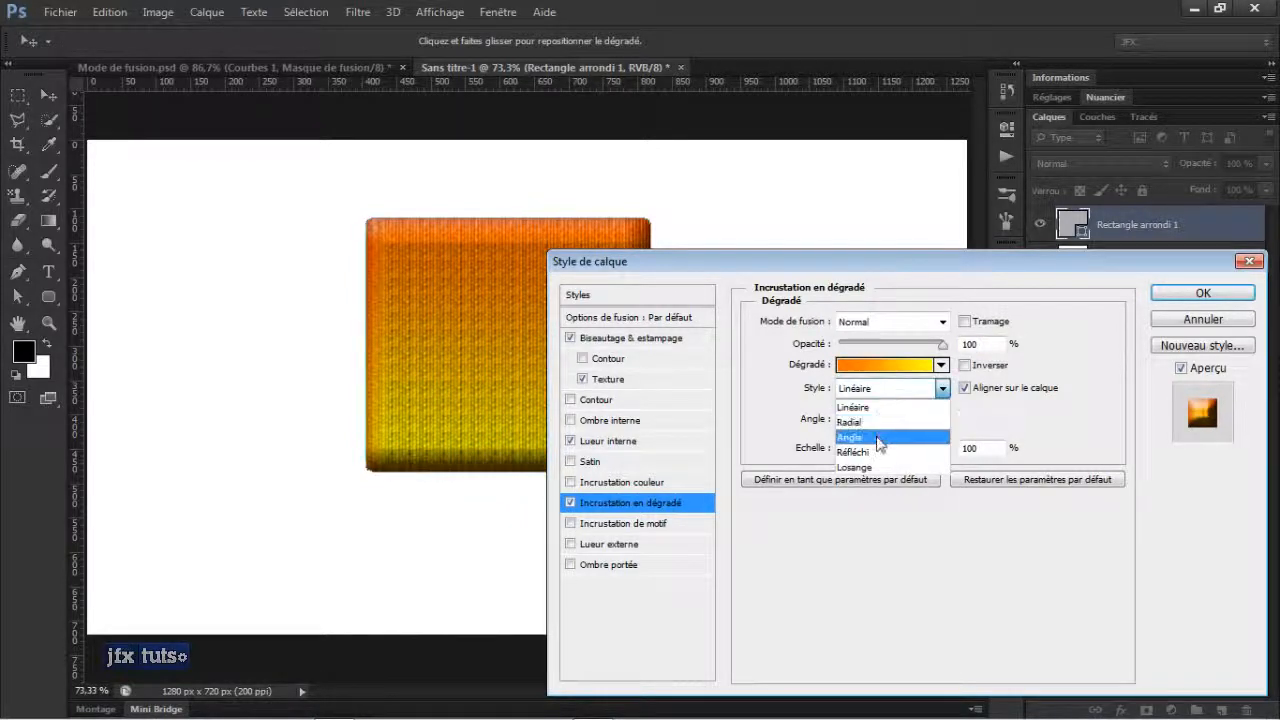
pyautogui.click(877, 437)
pyautogui.click(890, 396)
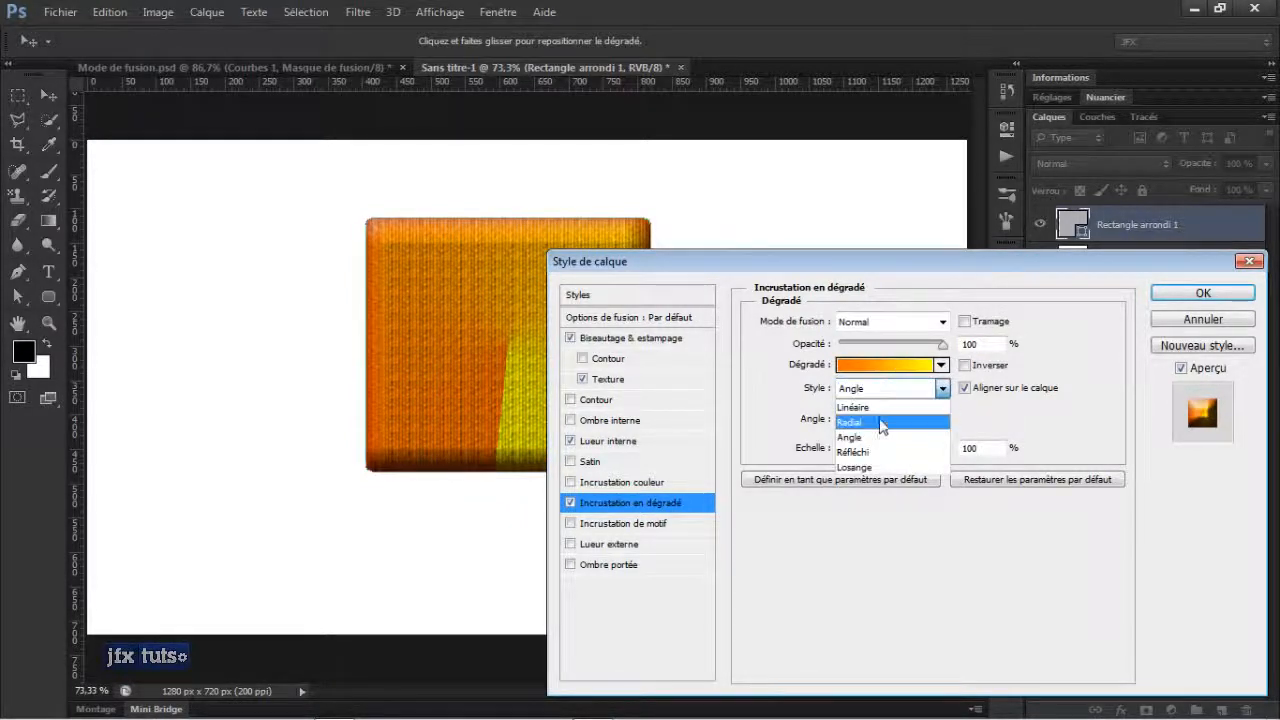
pyautogui.click(878, 422)
pyautogui.click(883, 390)
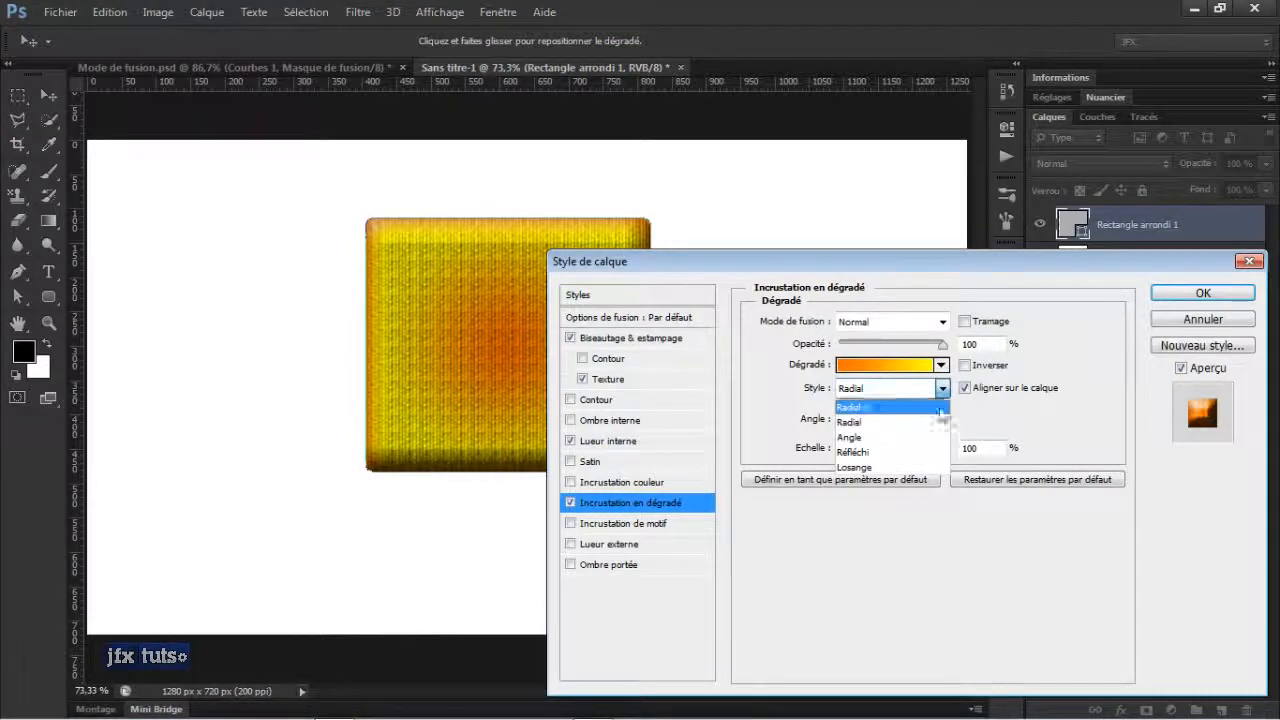
pyautogui.click(998, 410)
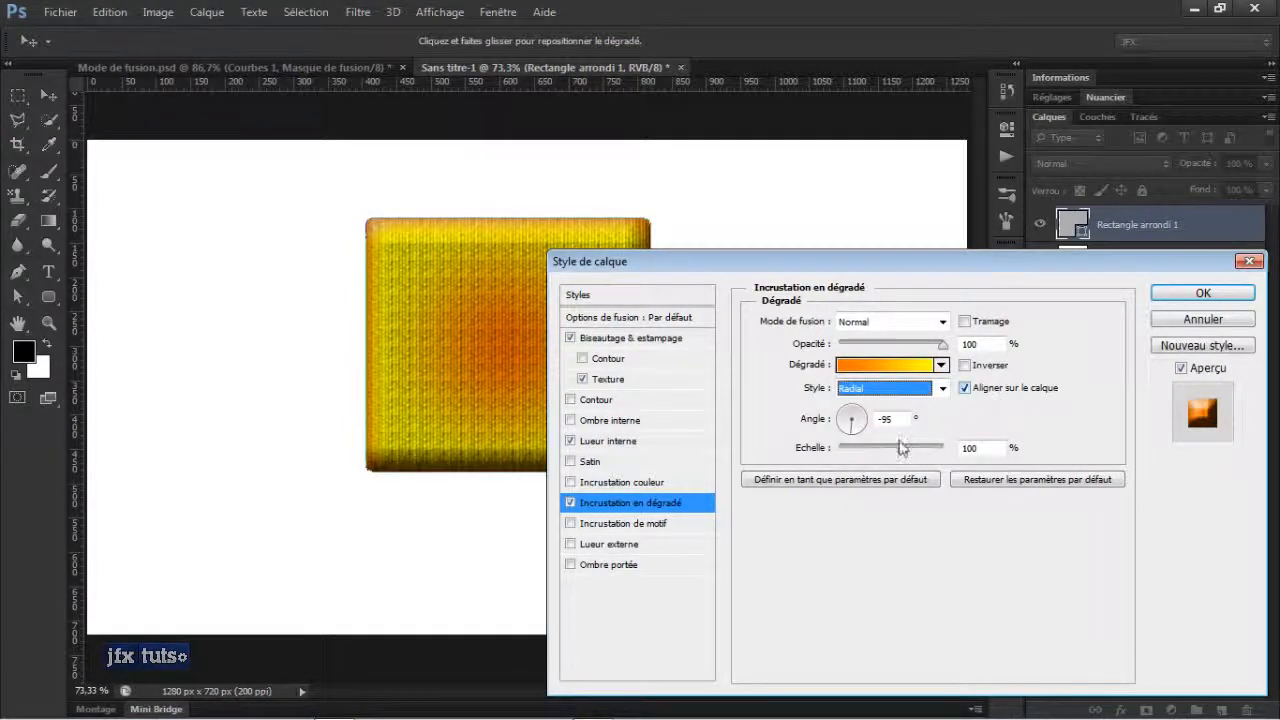
pyautogui.moveTo(902, 452)
pyautogui.mouseDown()
pyautogui.moveTo(876, 452)
pyautogui.moveTo(898, 452)
pyautogui.mouseUp()
# - Replace the gradient overlay with an Incrustation de motif using the red pattern with yellow ovals
pyautogui.click(650, 523)
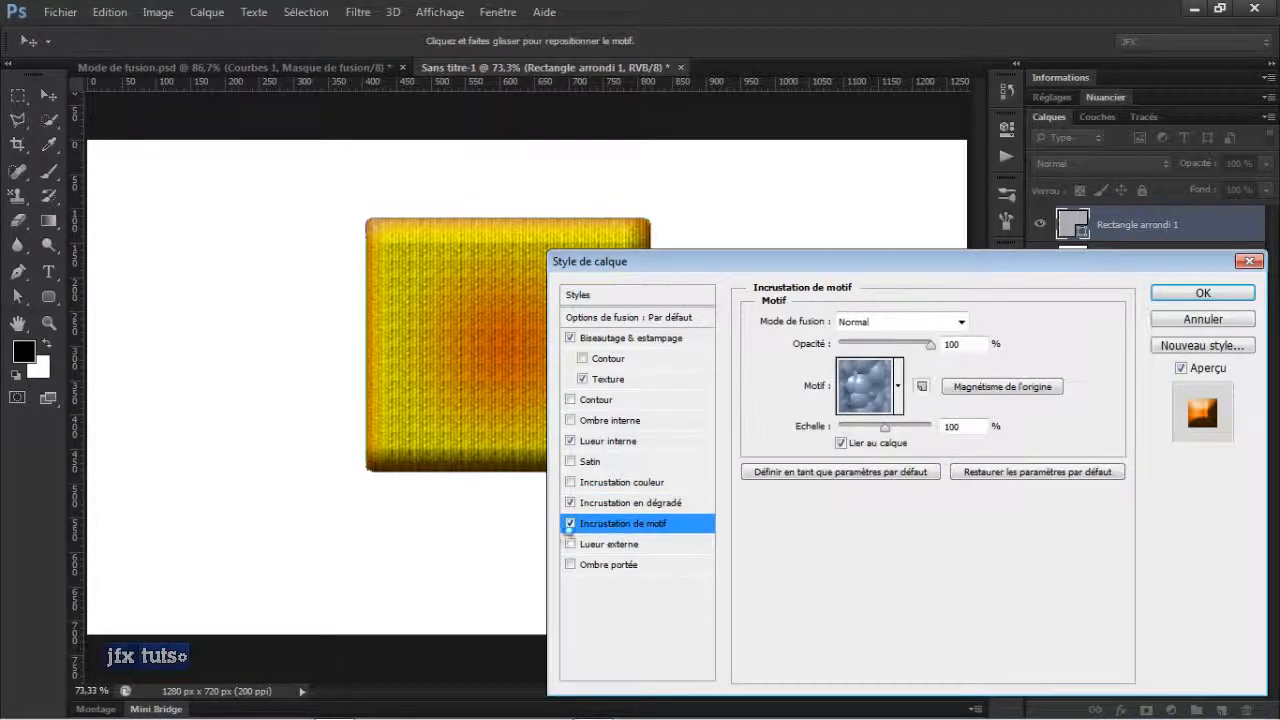
pyautogui.click(569, 503)
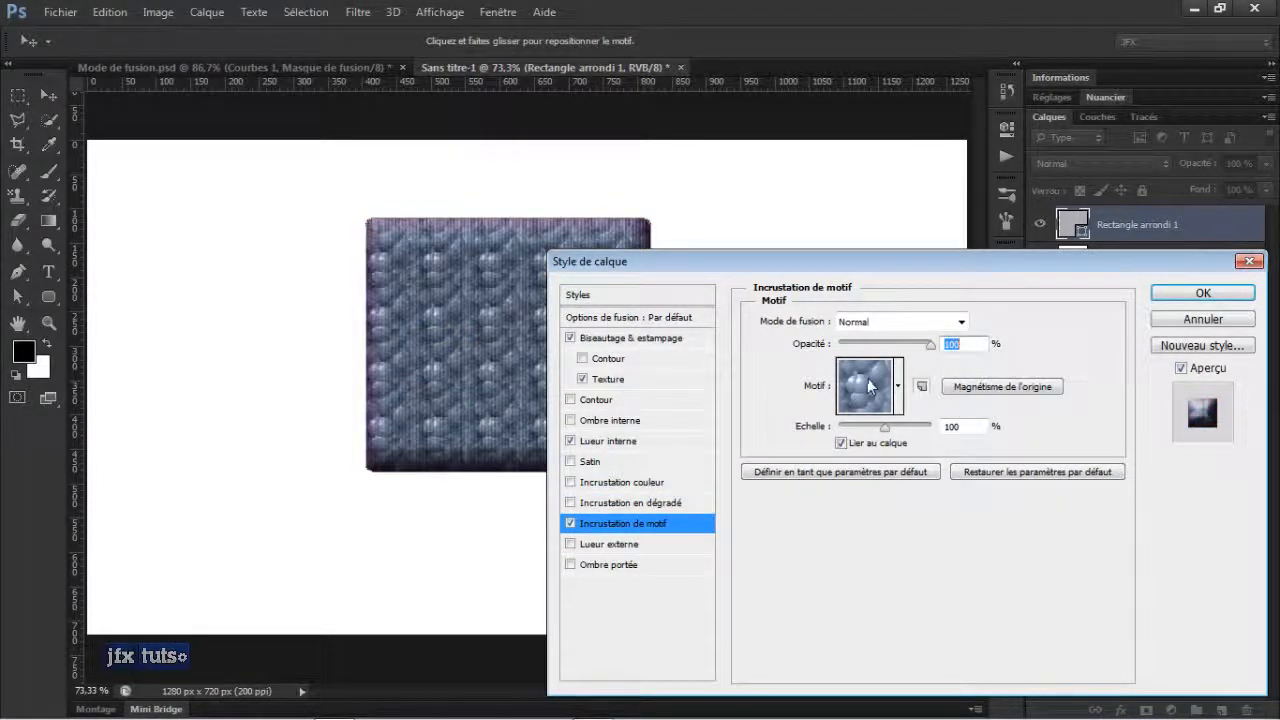
pyautogui.click(899, 386)
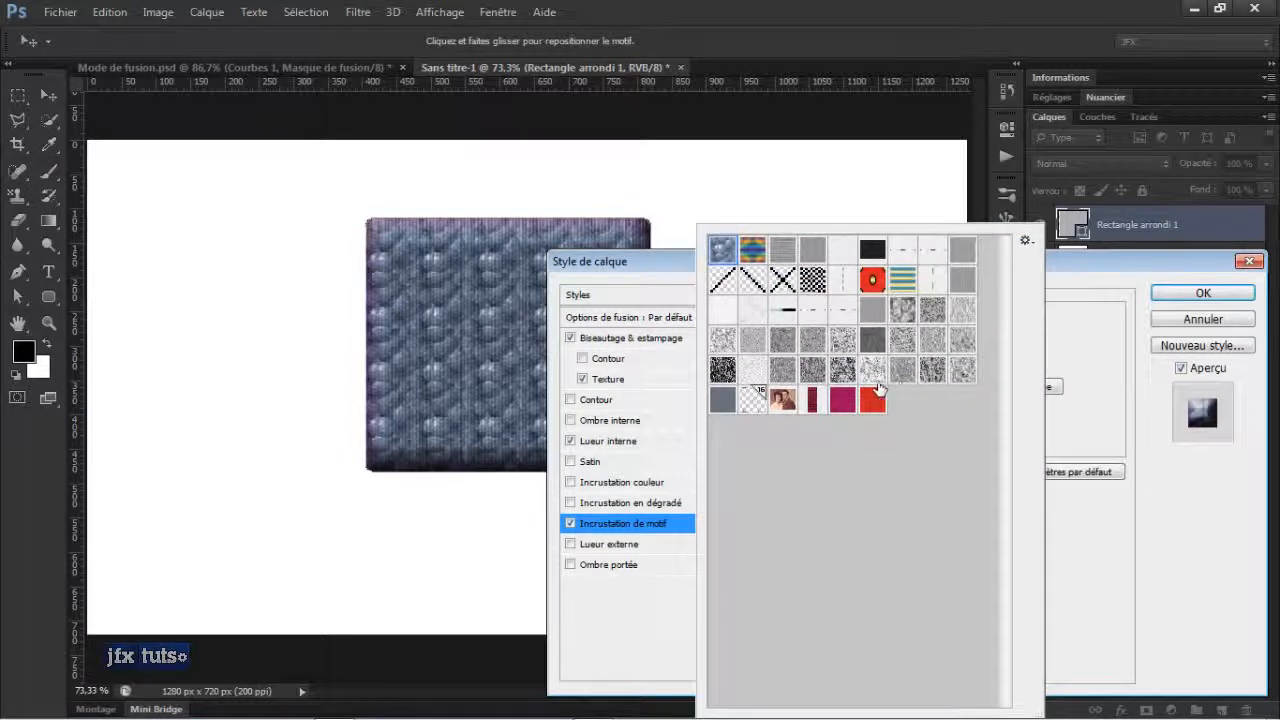
pyautogui.click(872, 280)
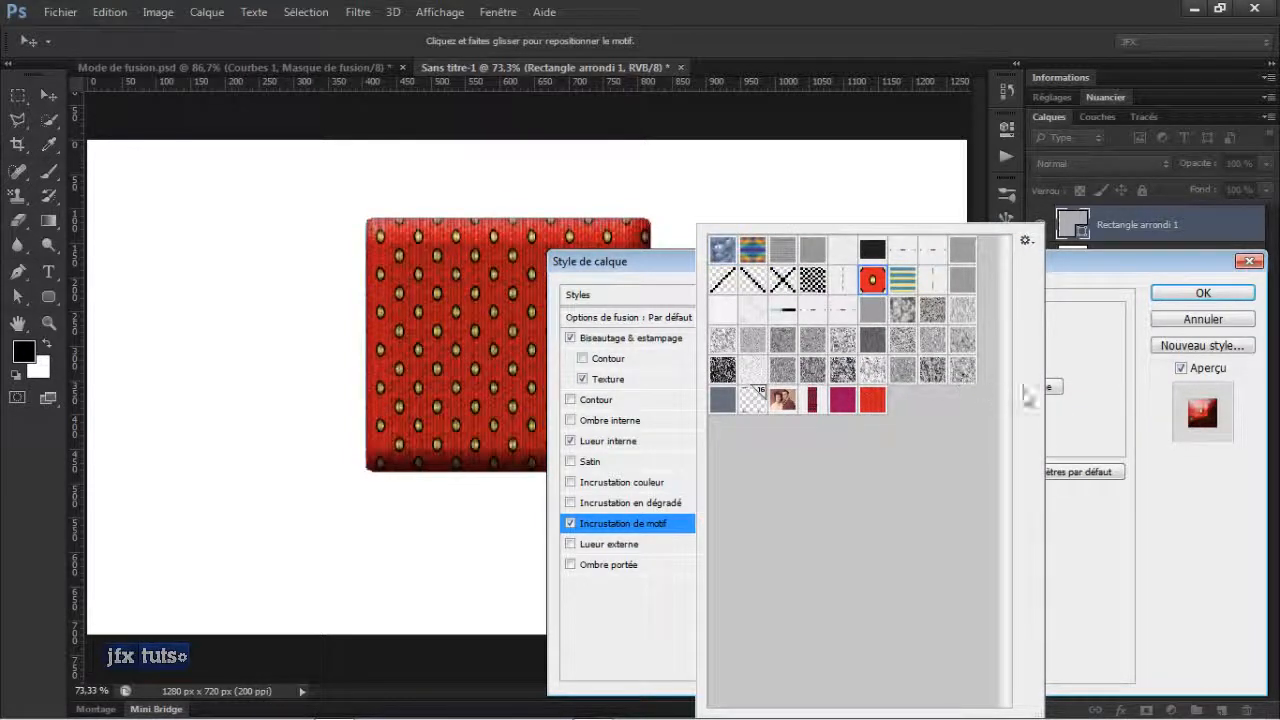
pyautogui.click(1096, 406)
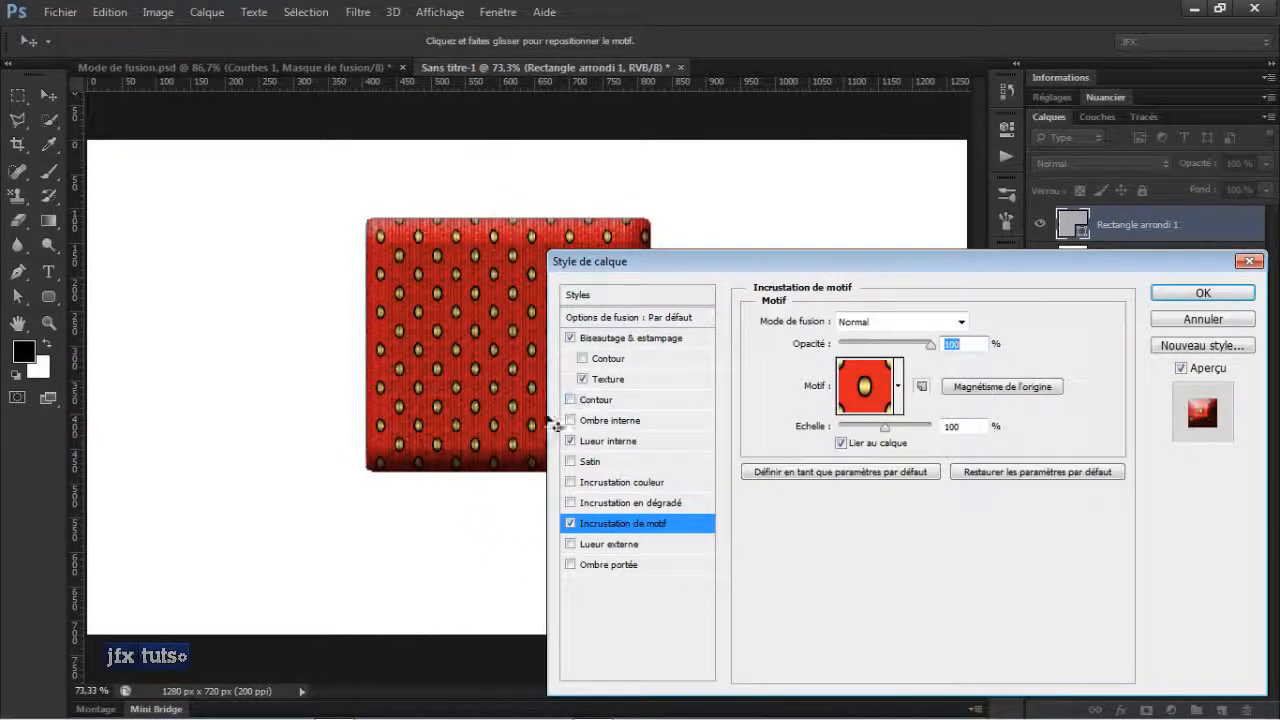
# - Try adding Lueur externe and blending the pattern overlay in Incrustation mode, restoring Normal mode and removing the outer glow
pyautogui.click(571, 544)
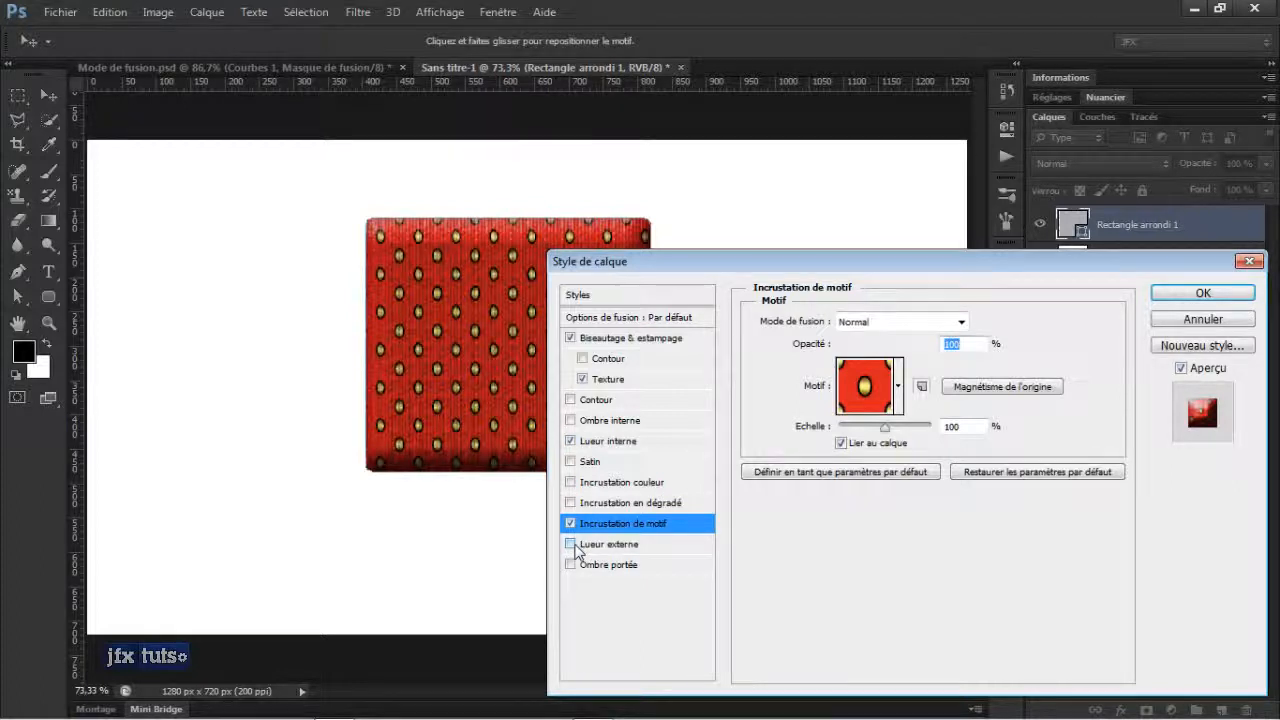
pyautogui.click(950, 321)
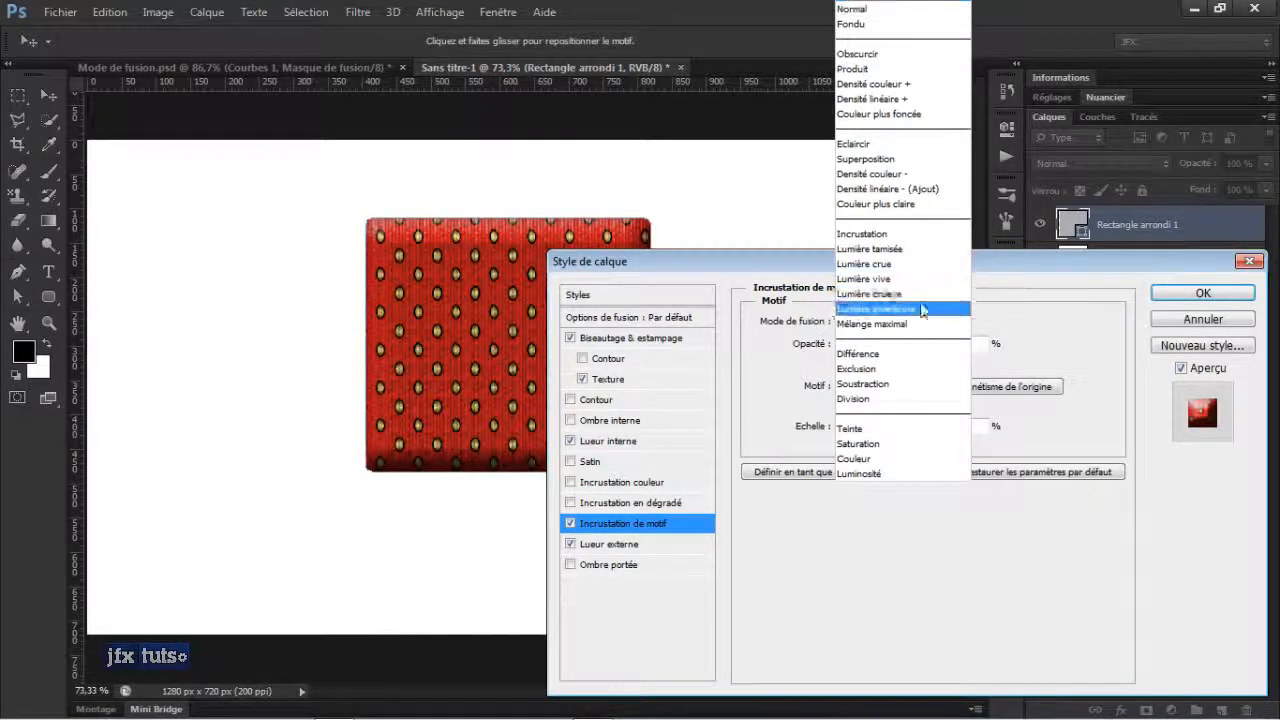
pyautogui.click(880, 234)
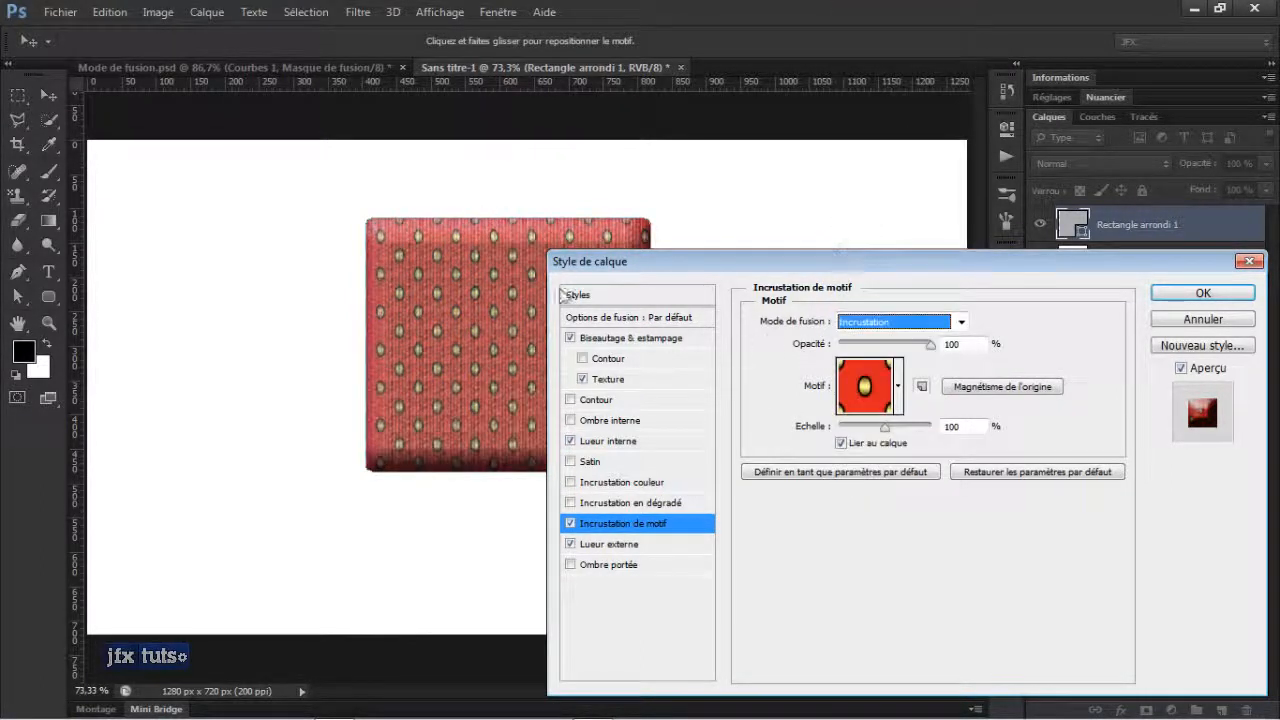
pyautogui.click(950, 321)
pyautogui.click(950, 10)
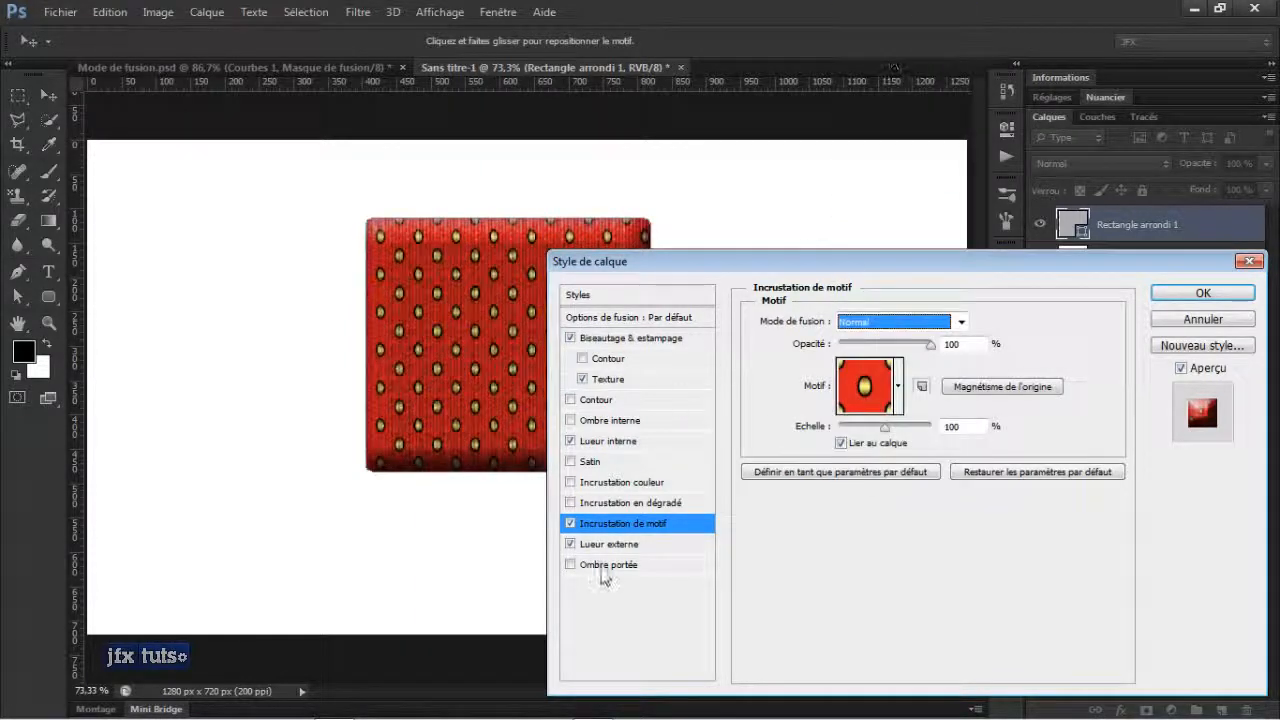
pyautogui.click(570, 544)
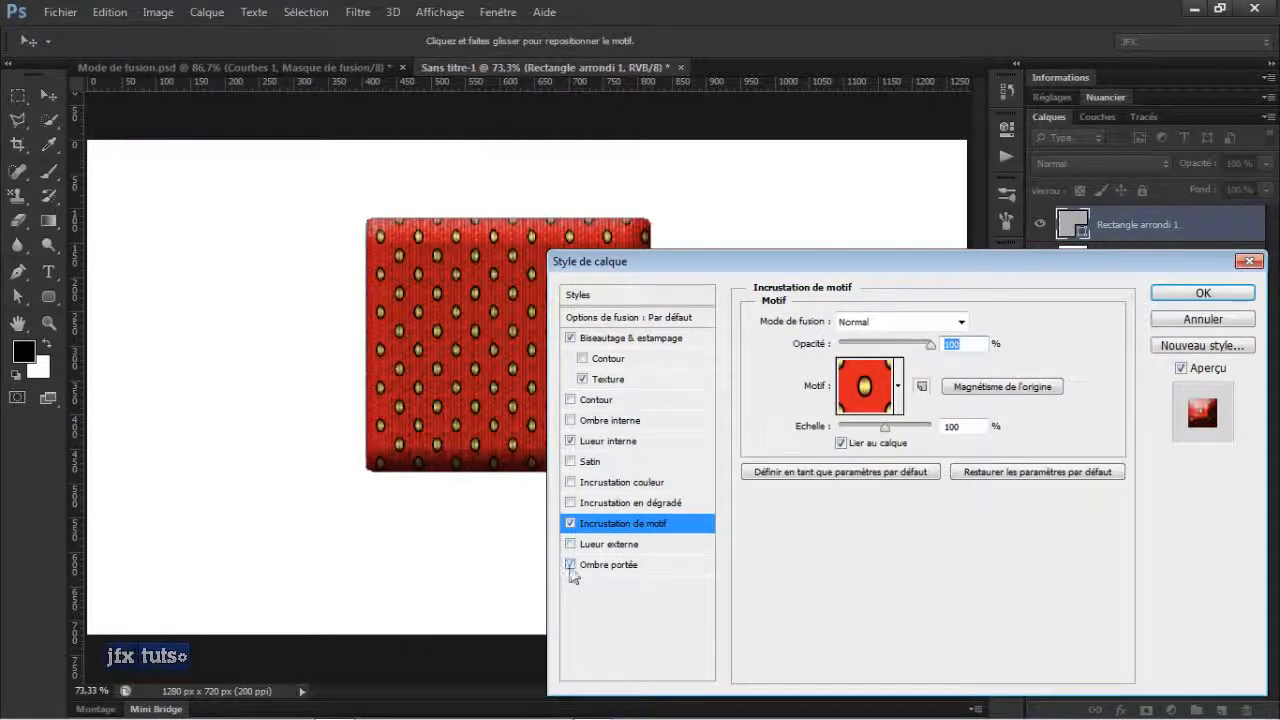
# - Slightly reduce the pattern overlay's scale and add an Ombre portée with a distance of 20 px
pyautogui.click(570, 565)
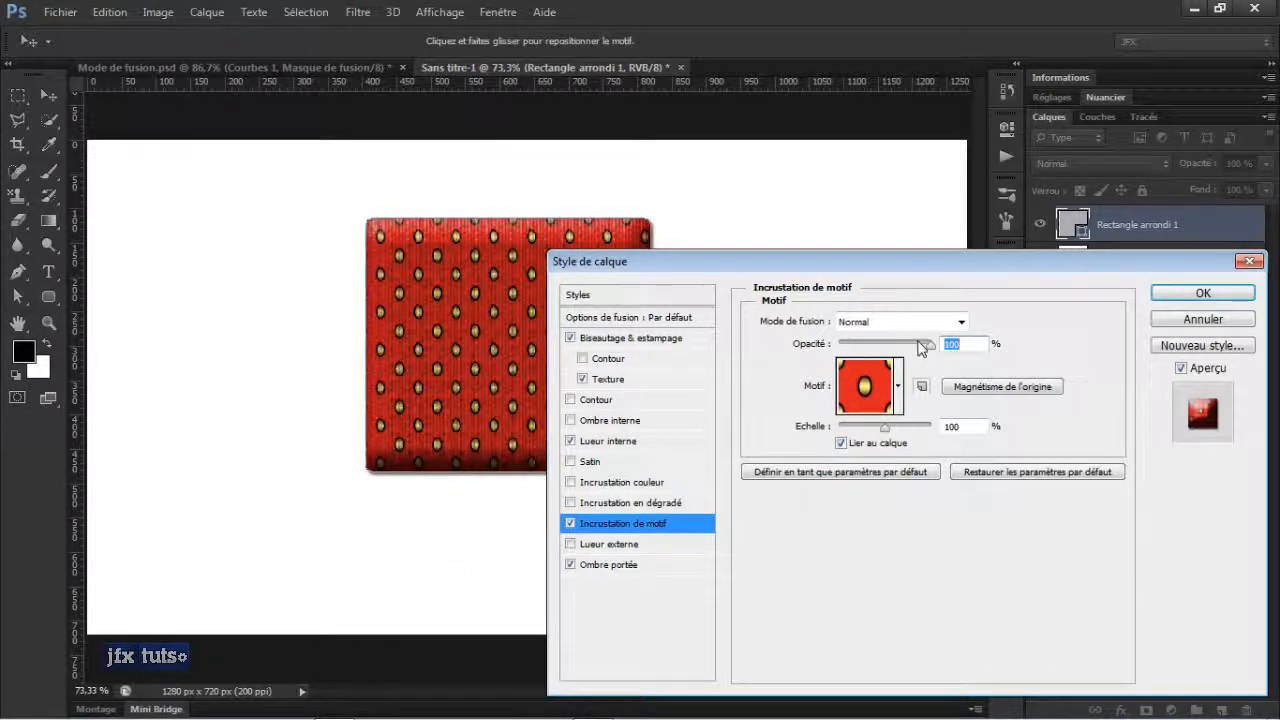
pyautogui.moveTo(886, 429); pyautogui.dragTo(883, 429)
pyautogui.click(604, 566)
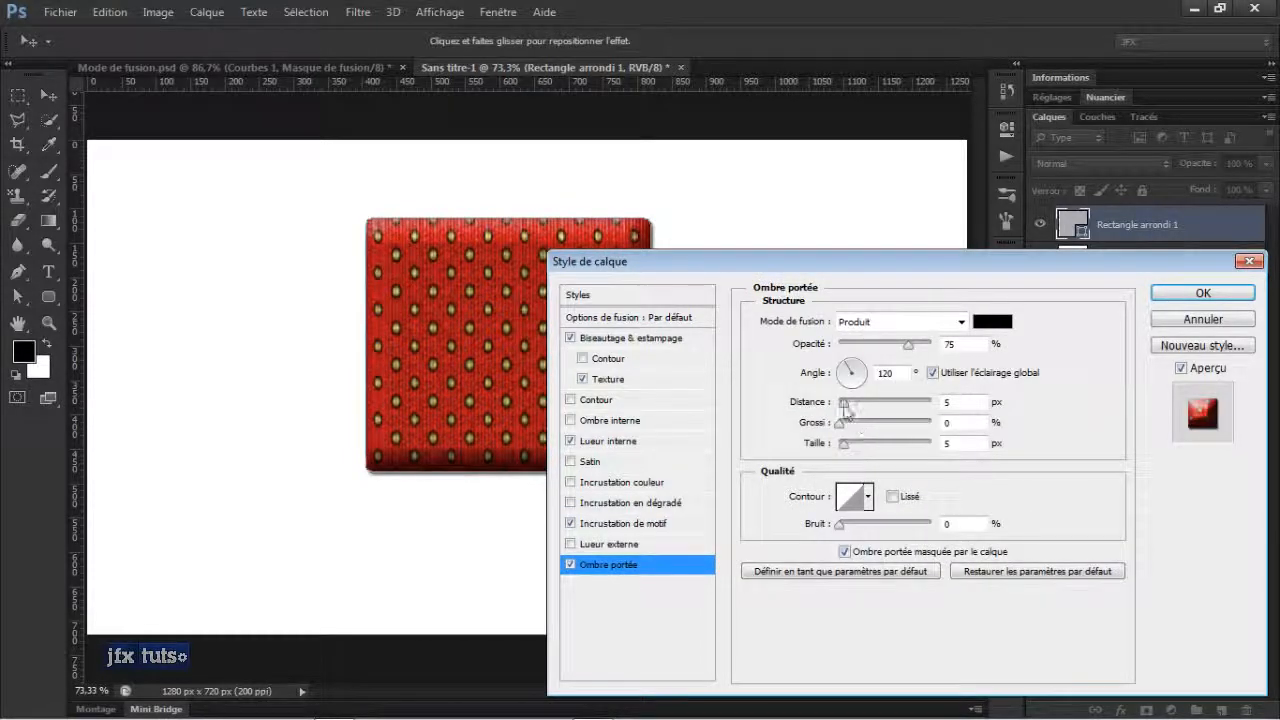
pyautogui.moveTo(843, 403); pyautogui.dragTo(943, 369)
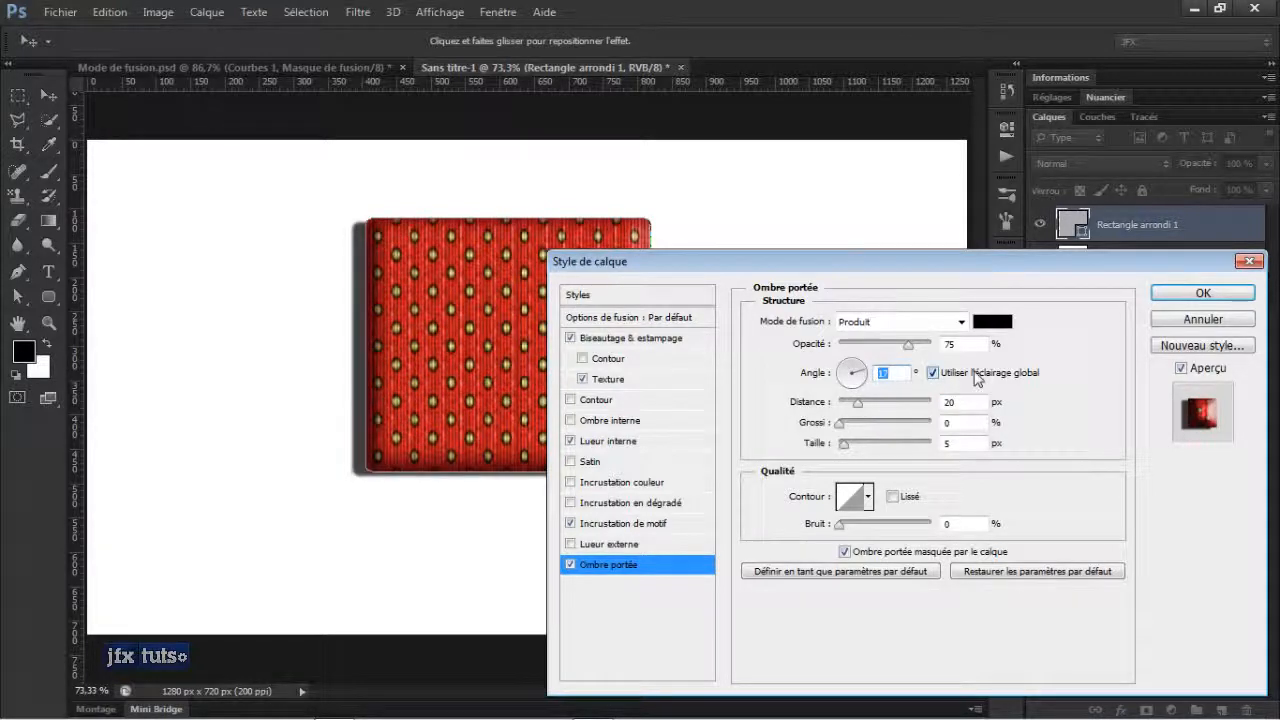
# - Exclude the drop shadow from global lighting, apply it at -150° and 37 % opacity with 45 % Grossi and a larger size
pyautogui.click(938, 373)
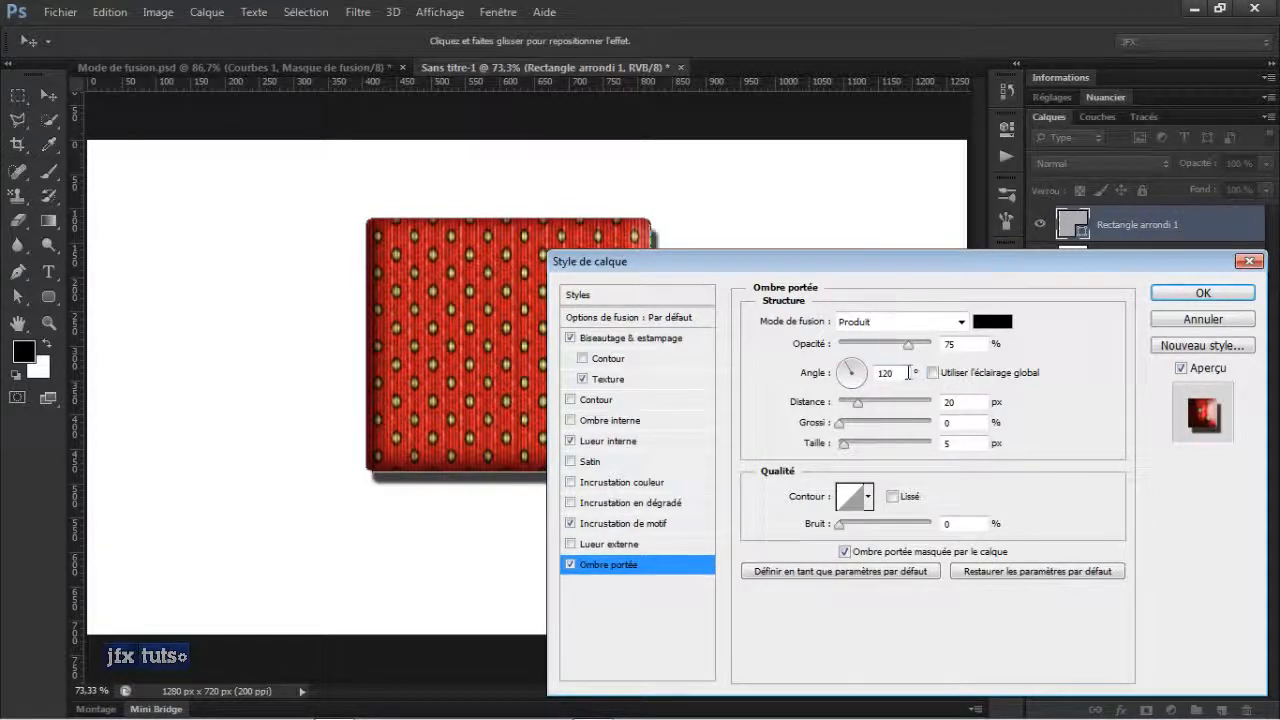
pyautogui.moveTo(853, 369)
pyautogui.mouseDown()
pyautogui.moveTo(866, 392)
pyautogui.moveTo(851, 380)
pyautogui.mouseUp()
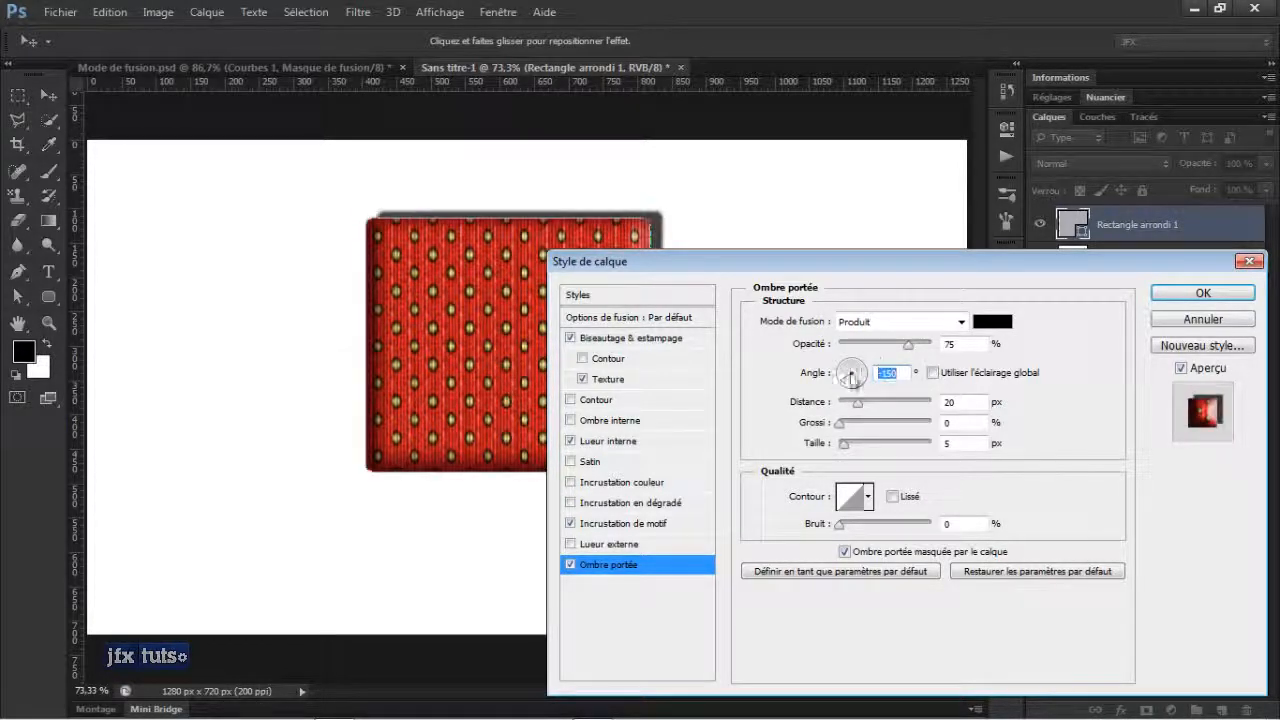
pyautogui.moveTo(908, 343); pyautogui.dragTo(872, 343)
pyautogui.moveTo(839, 423); pyautogui.dragTo(853, 446)
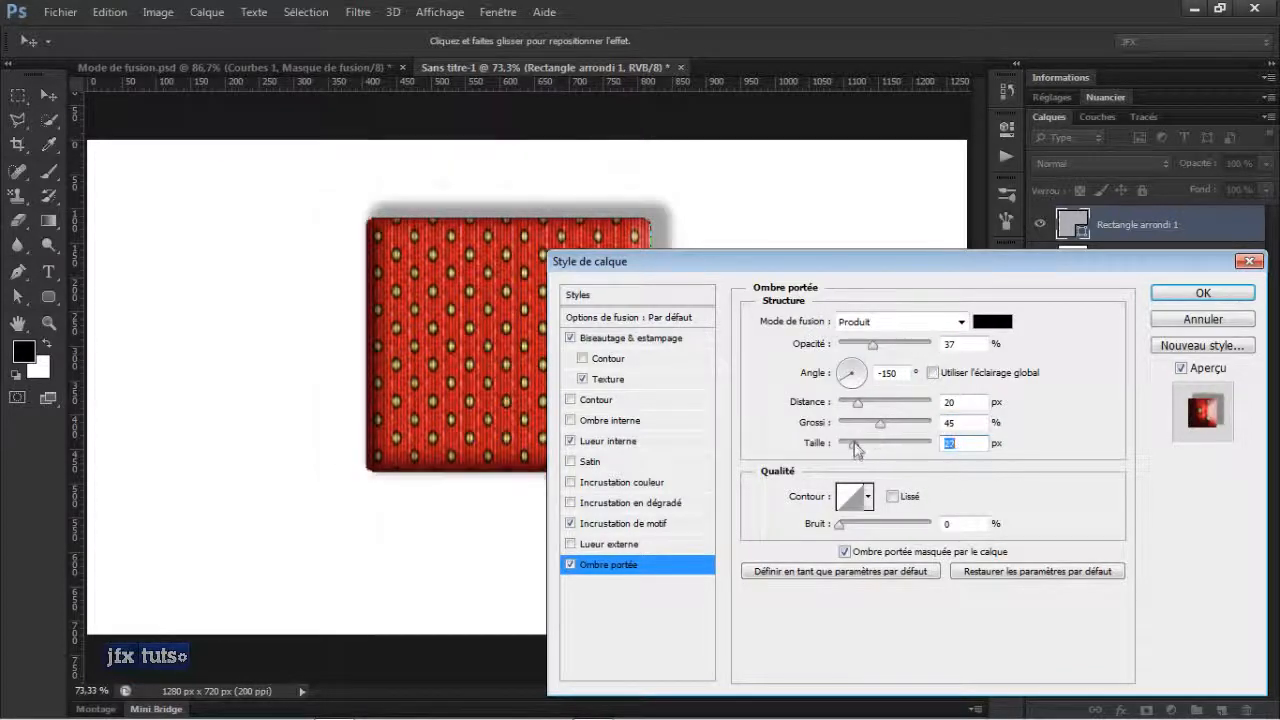
pyautogui.click(1222, 300)
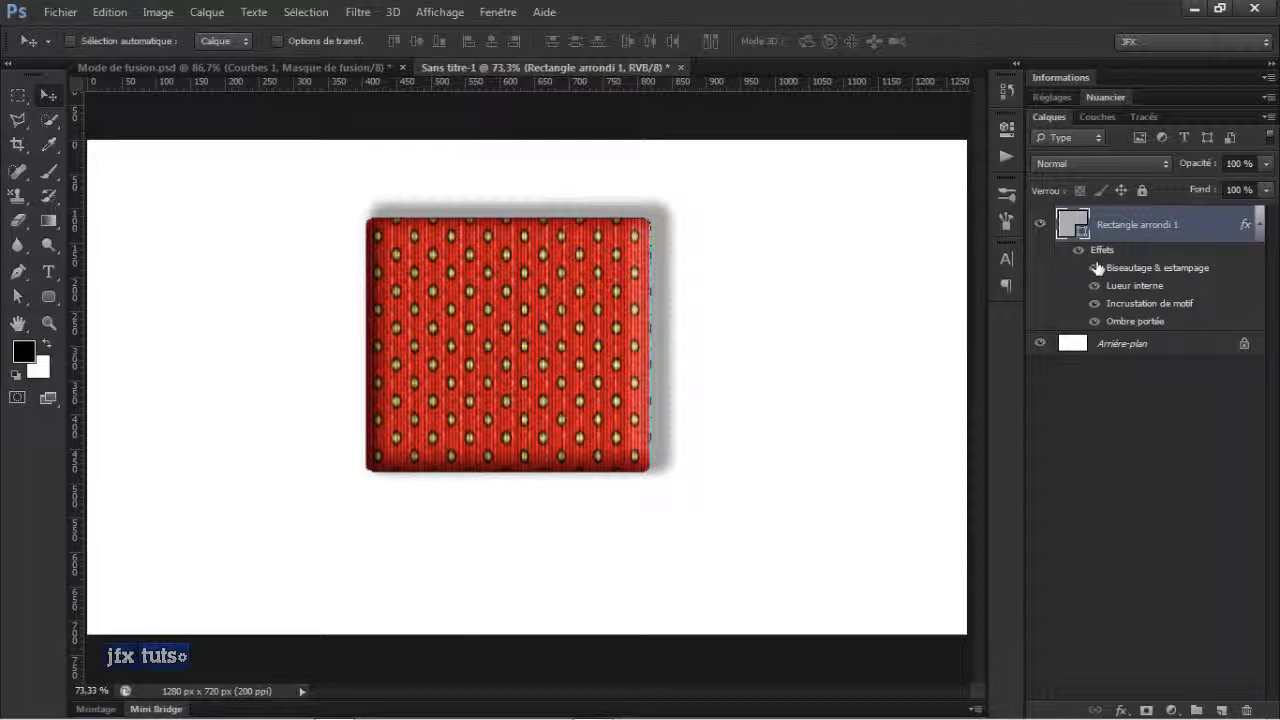
# - Deselect the rectangle layer and toggle all its effects, followed by Biseautage & estampage alone, off and back on
pyautogui.click(1145, 384)
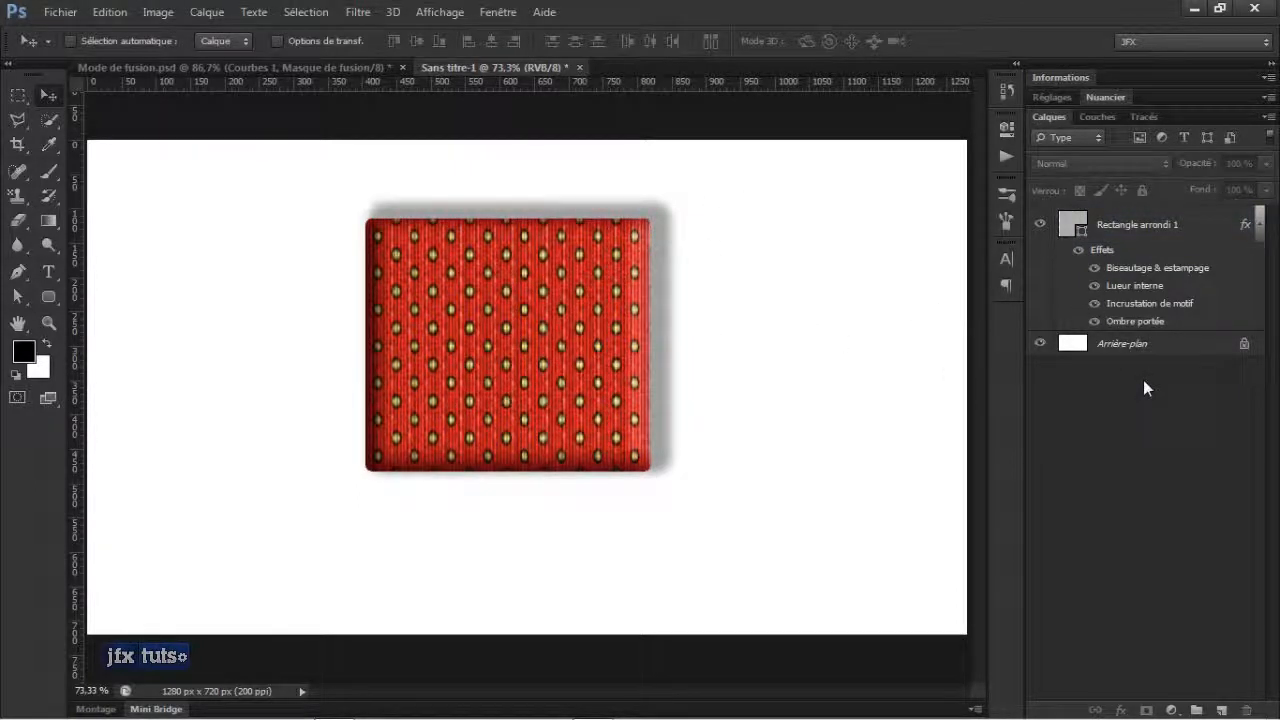
pyautogui.click(1080, 252)
pyautogui.click(1080, 252)
pyautogui.click(1095, 270)
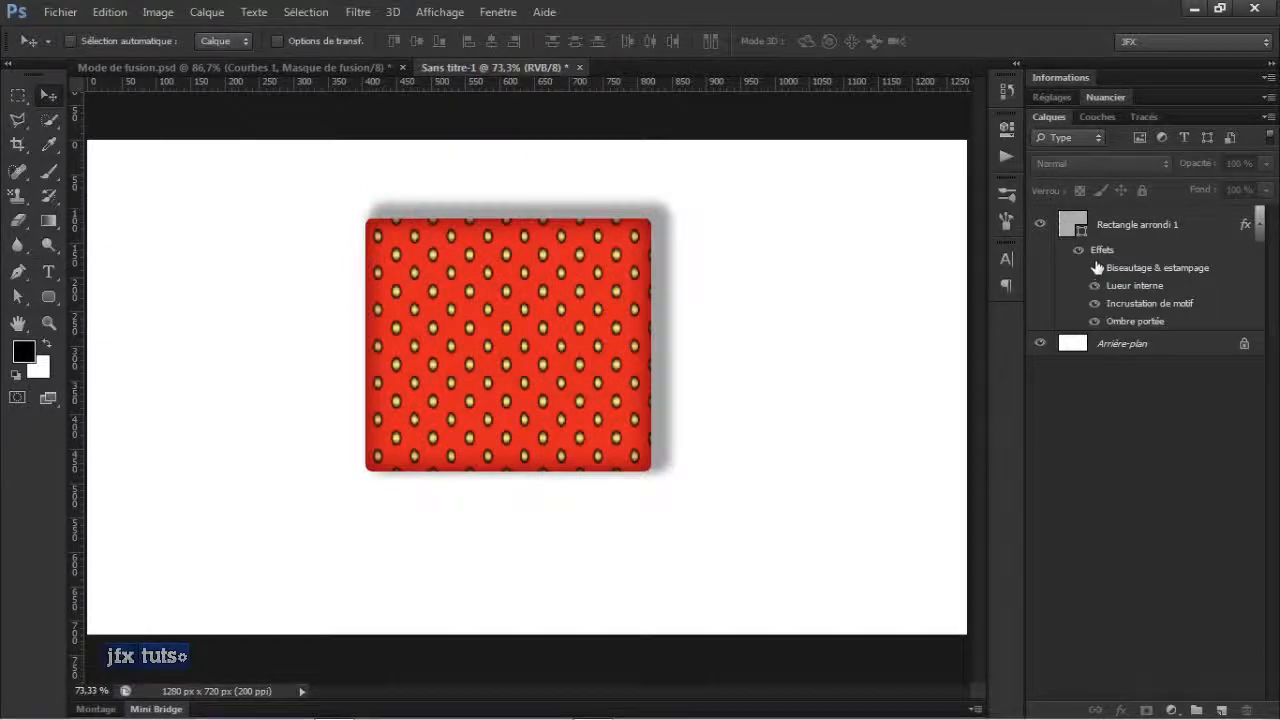
pyautogui.click(1096, 268)
# - Hide the rectangle's Ombre portée effect, and toggle Lueur interne and Incrustation de motif off and back on
pyautogui.click(1095, 287)
pyautogui.click(1094, 304)
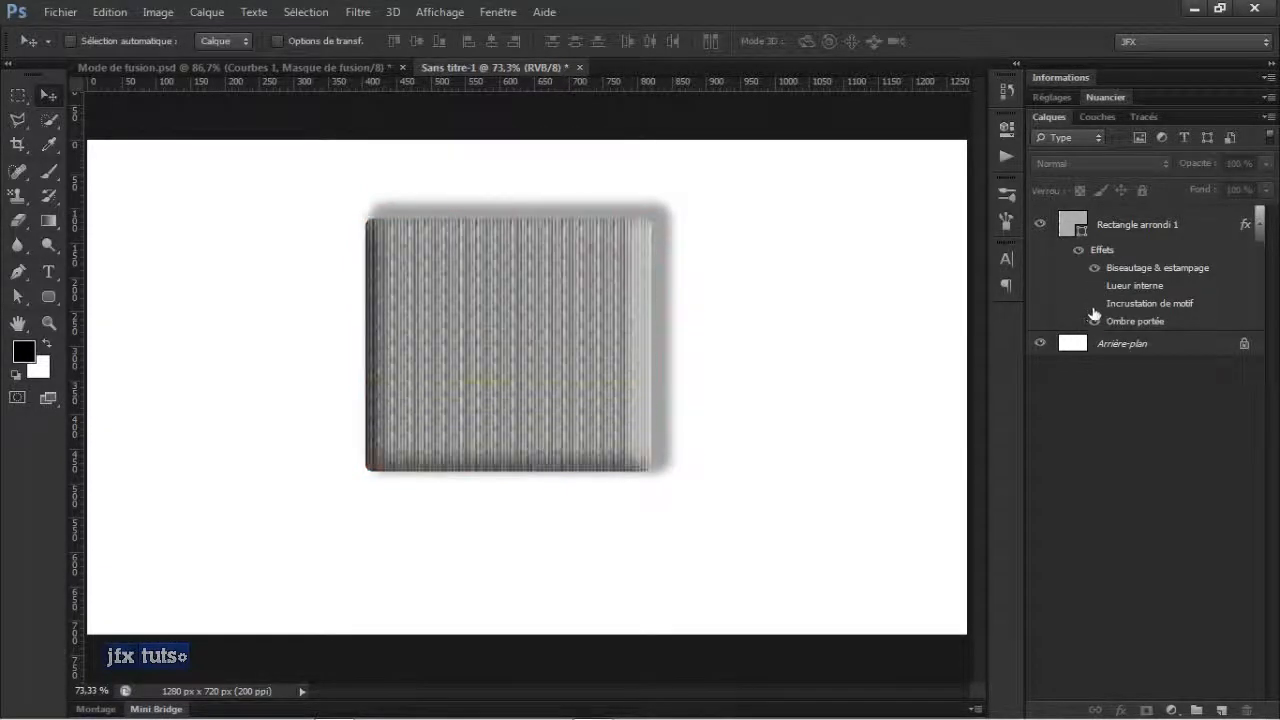
pyautogui.click(1094, 322)
pyautogui.click(1094, 304)
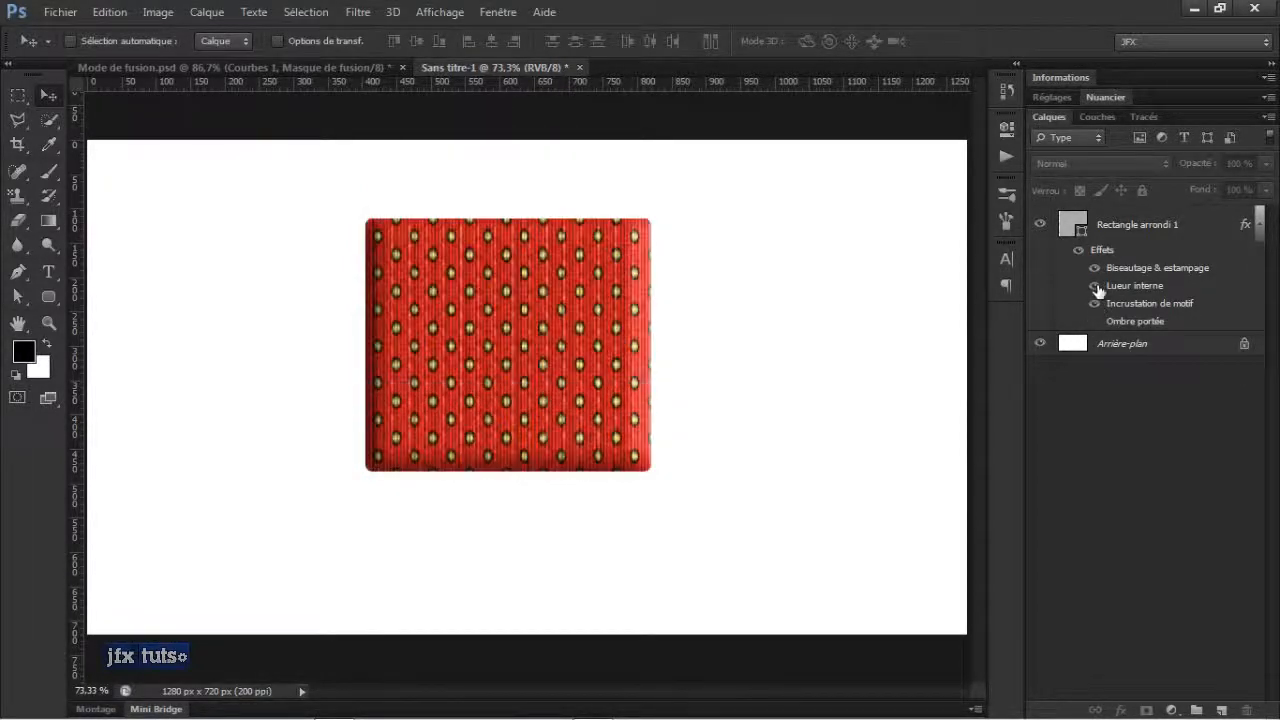
pyautogui.click(1095, 286)
# - Select the Rectangle arrondi 1 layer and collapse its list of effects
pyautogui.click(1254, 232)
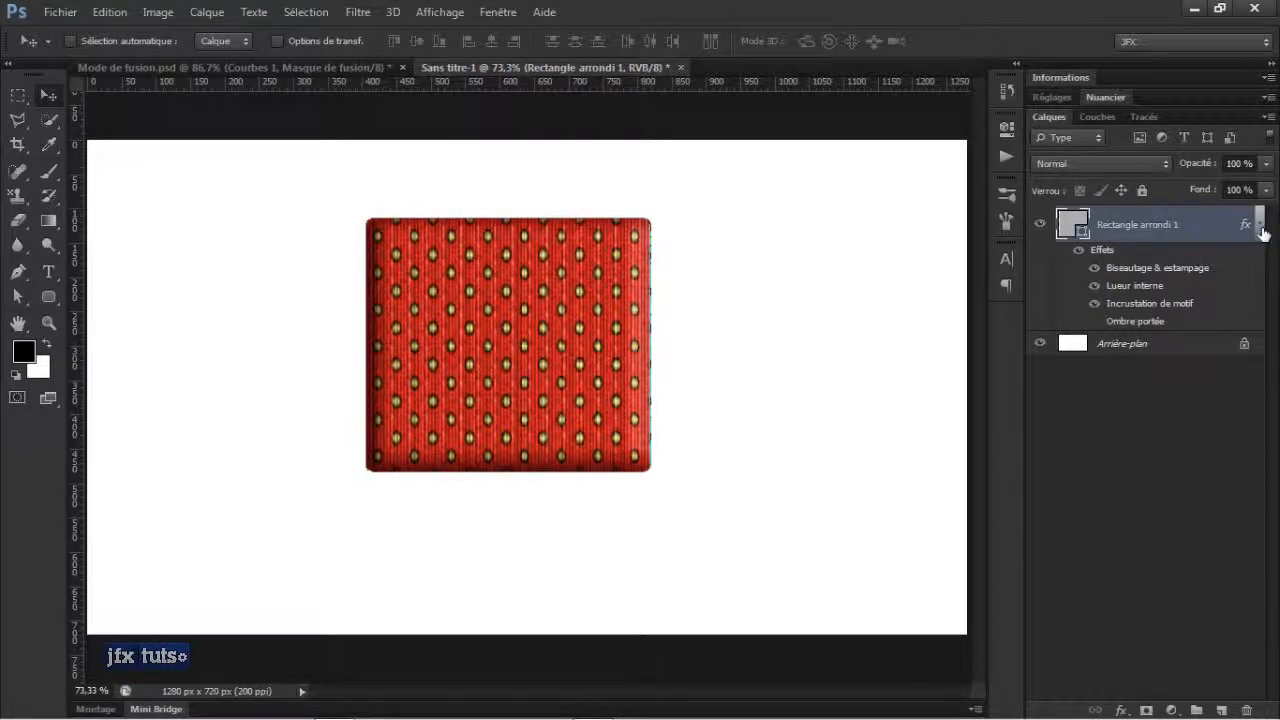
pyautogui.click(1259, 224)
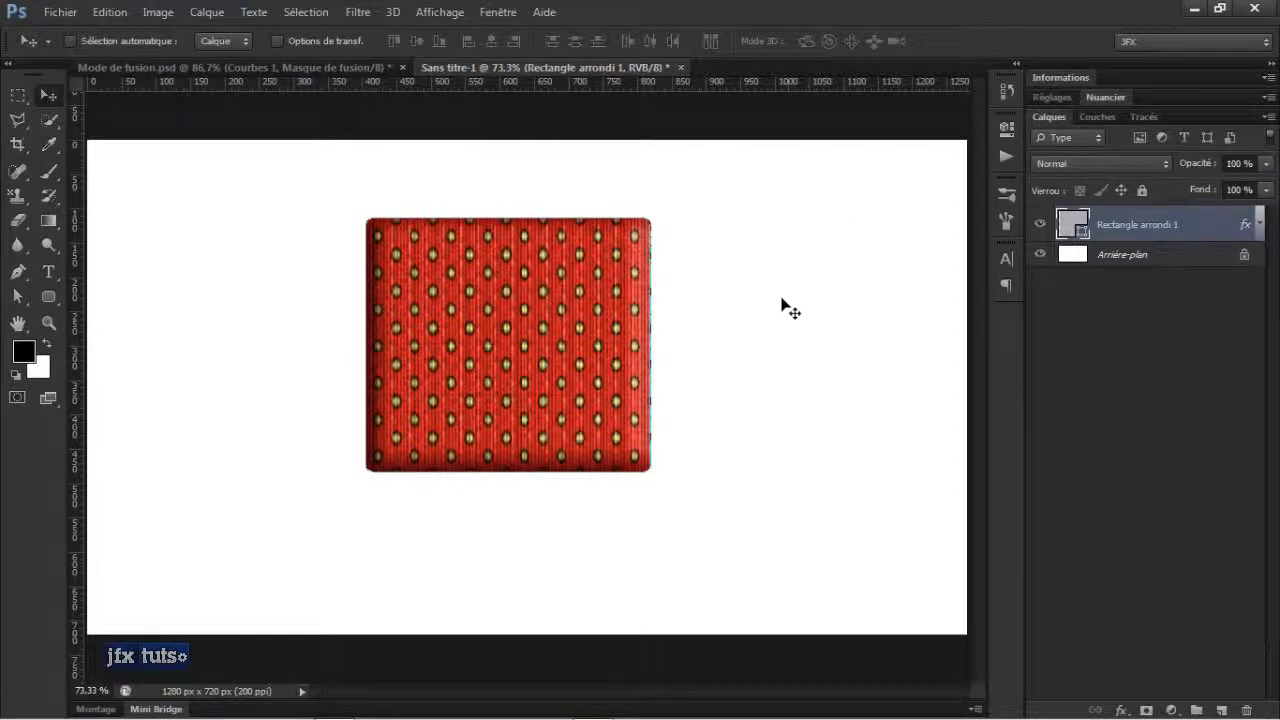
pyautogui.click(1101, 316)
pyautogui.click(1168, 224)
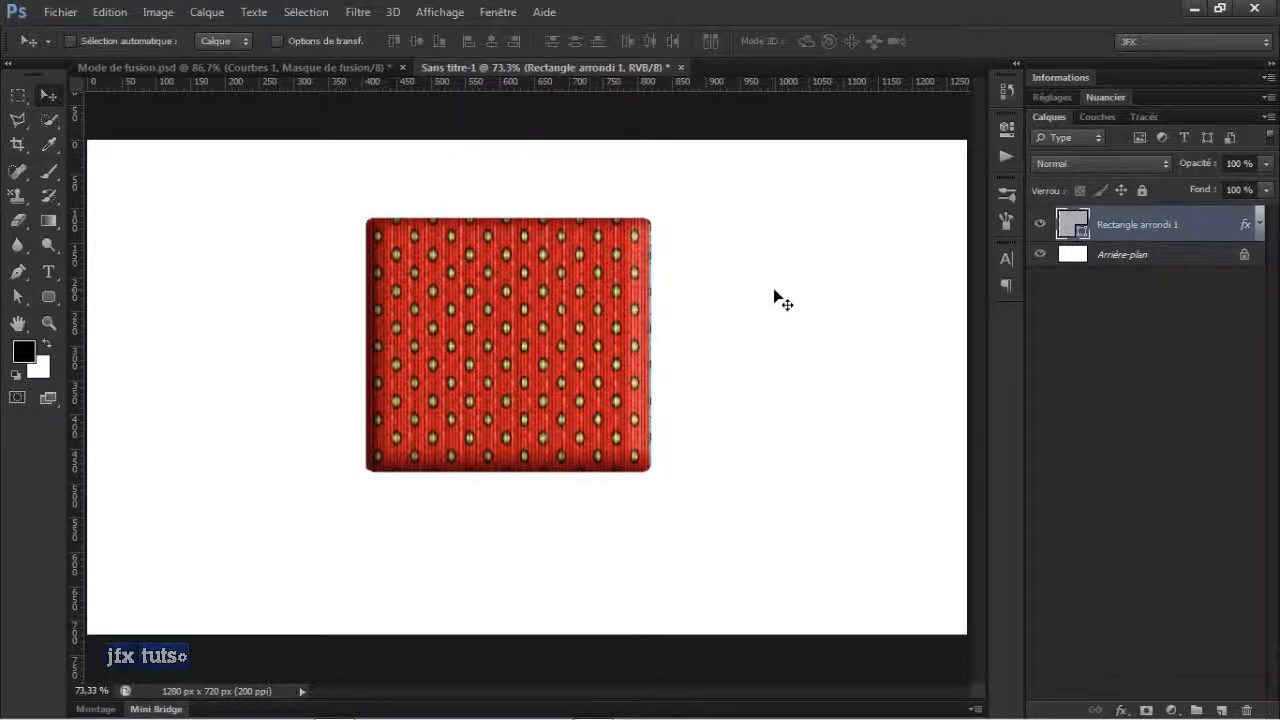